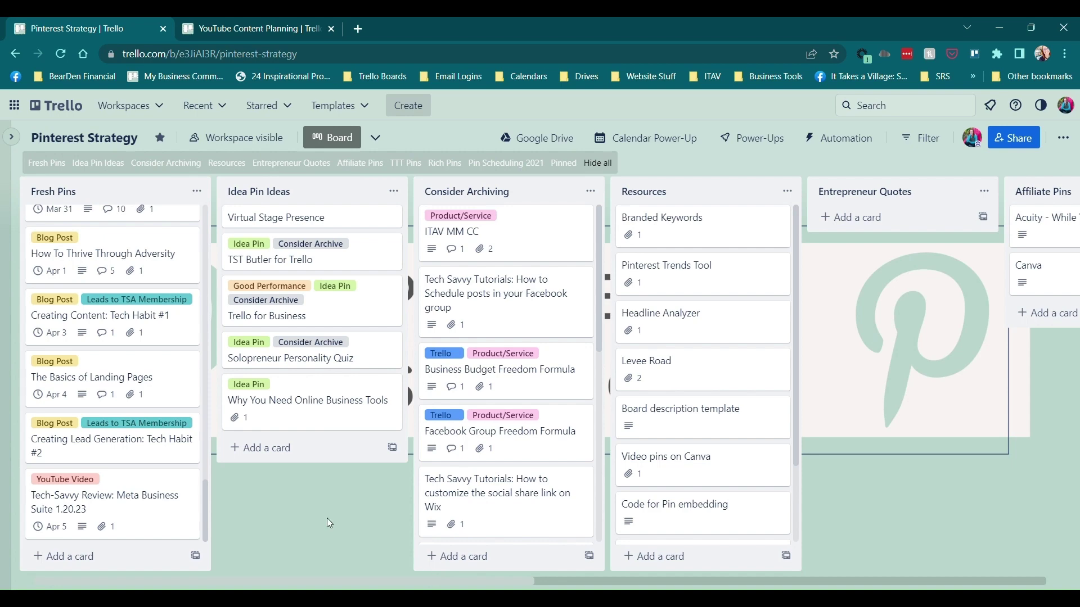
Hide the Consider Archiving list on the Pinterest Strategy board, then bring it back.
scroll(838, 489, "right", 10)
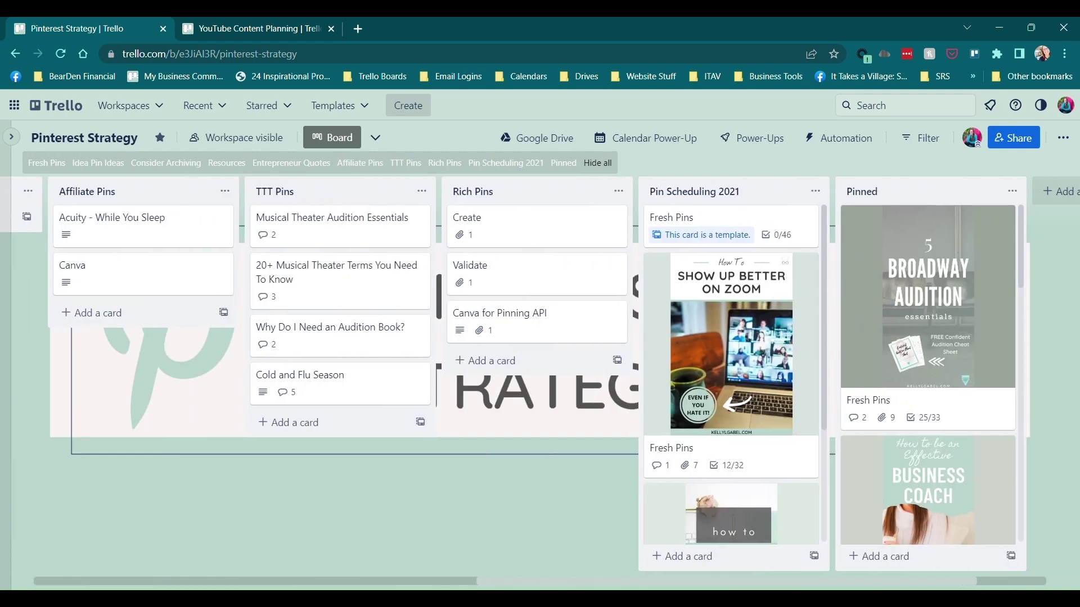
scroll(842, 555, "left", 10)
scroll(841, 555, "left", 3)
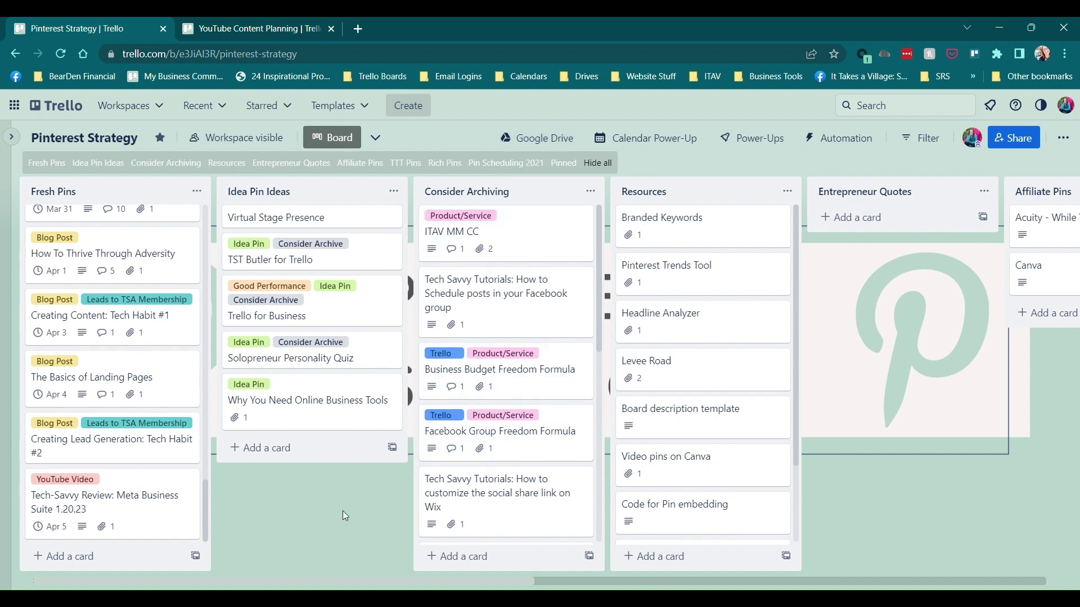
left_click(167, 163)
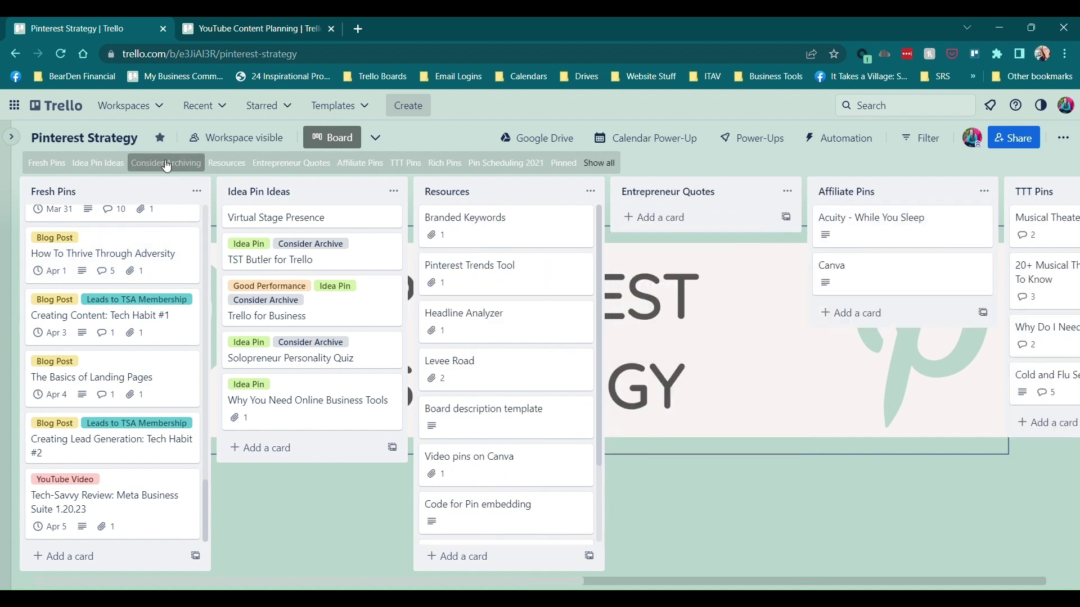
left_click(166, 163)
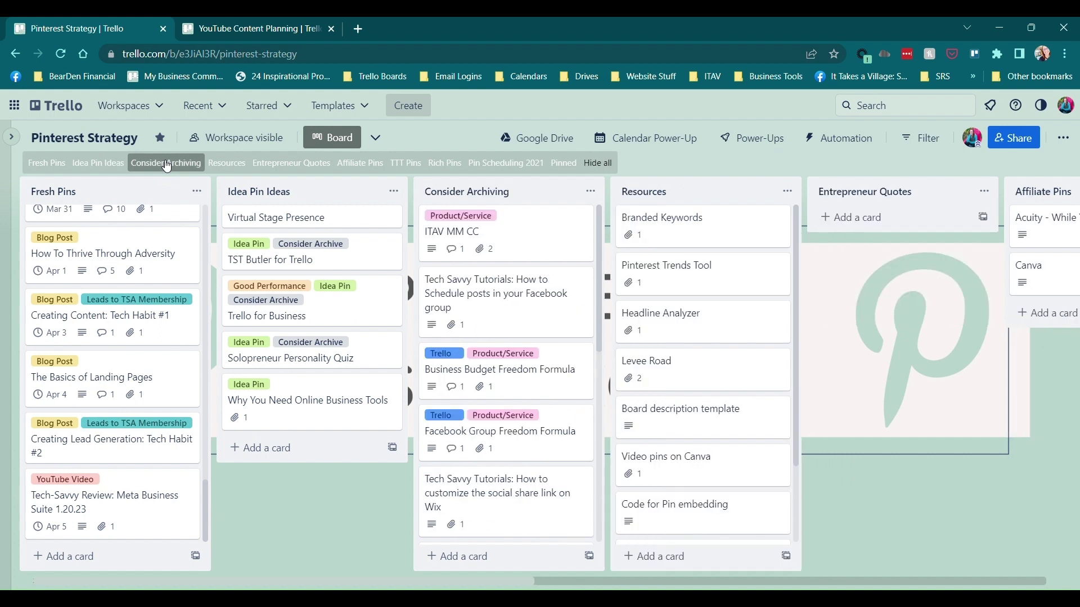
Hide all lists, show them again, then switch to the YouTube Content Planning board.
left_click(598, 163)
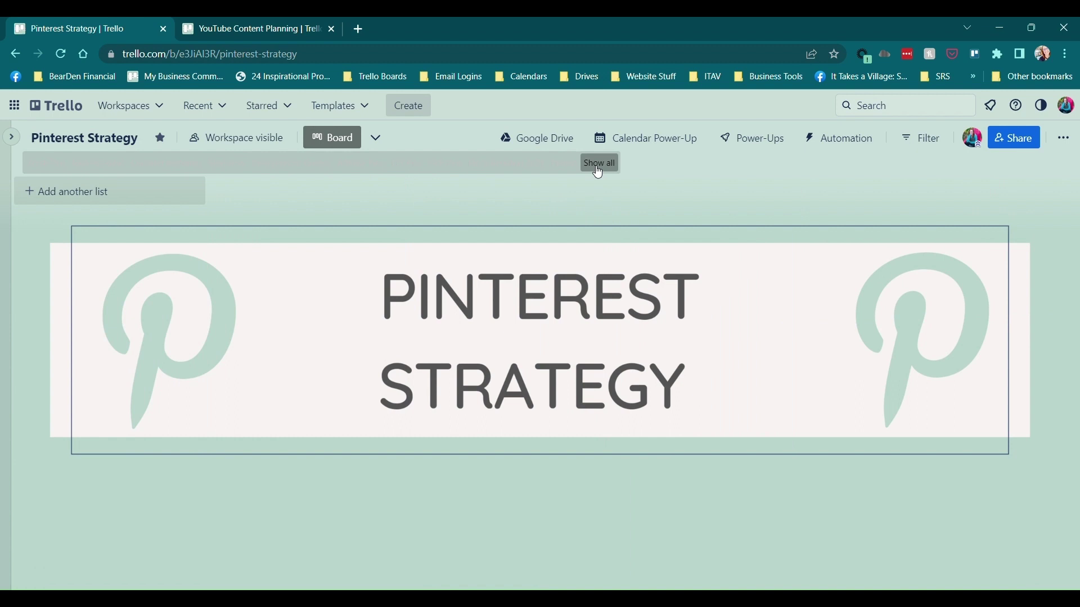
left_click(599, 164)
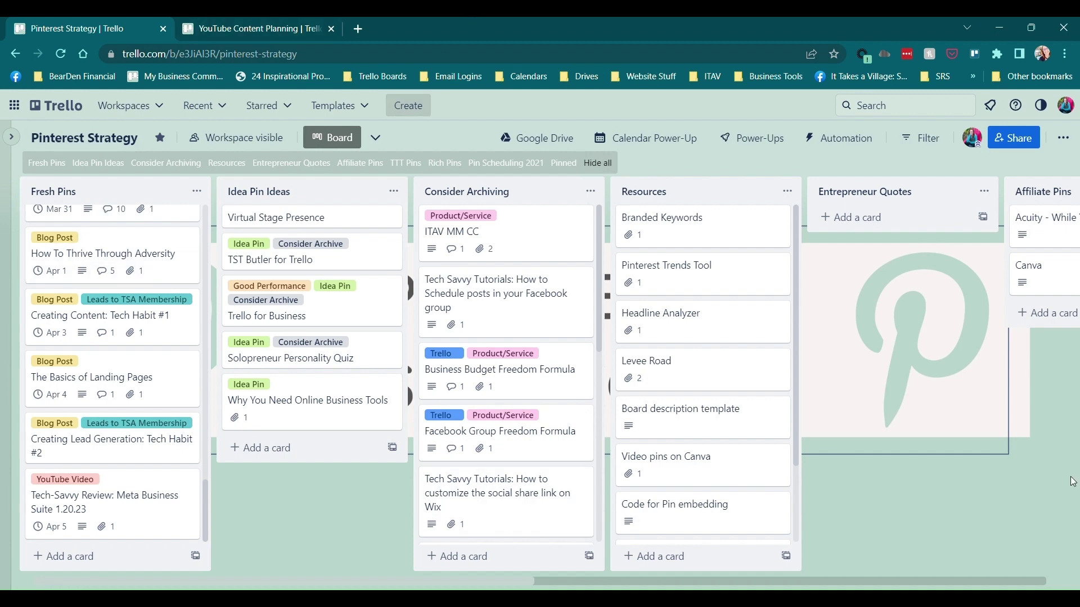
scroll(134, 334, "up", 20)
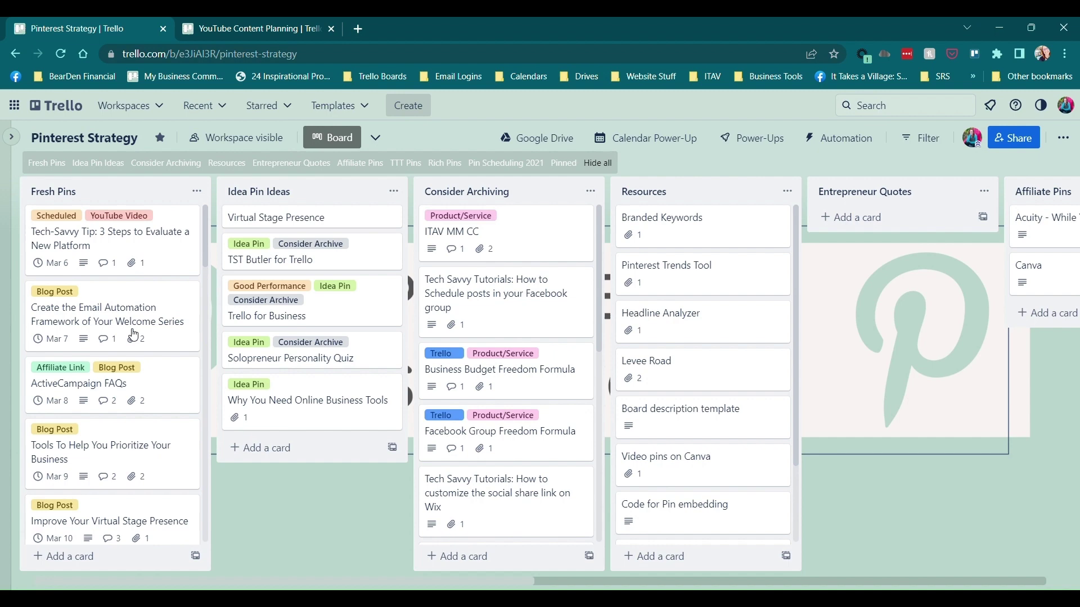
left_click(235, 28)
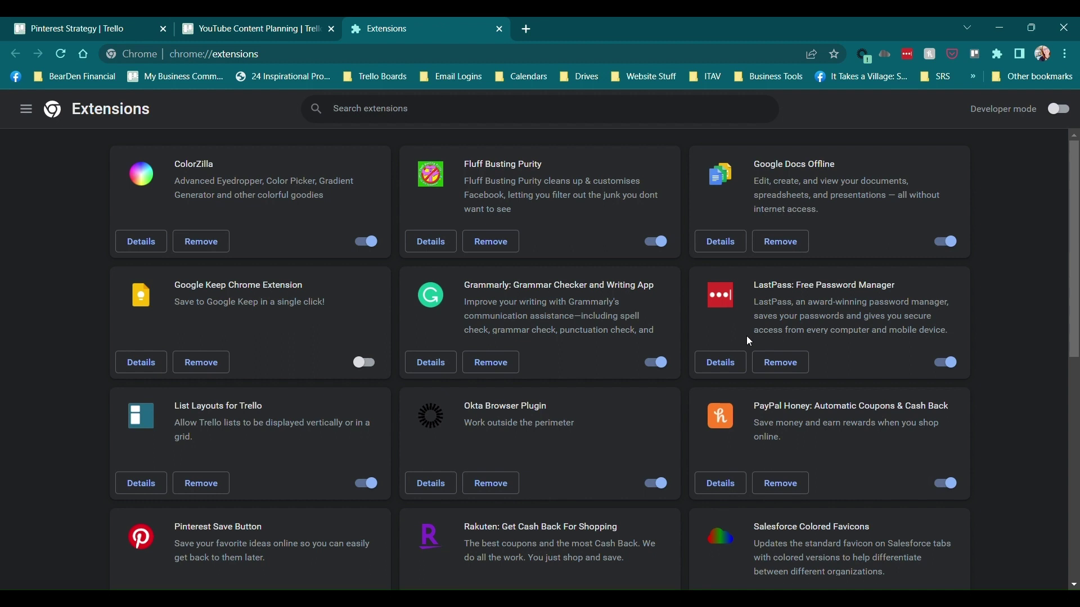
Scroll down the installed extensions list to the Trello extensions, including Trellists: Trello Lists Master.
scroll(566, 365, "down", 5)
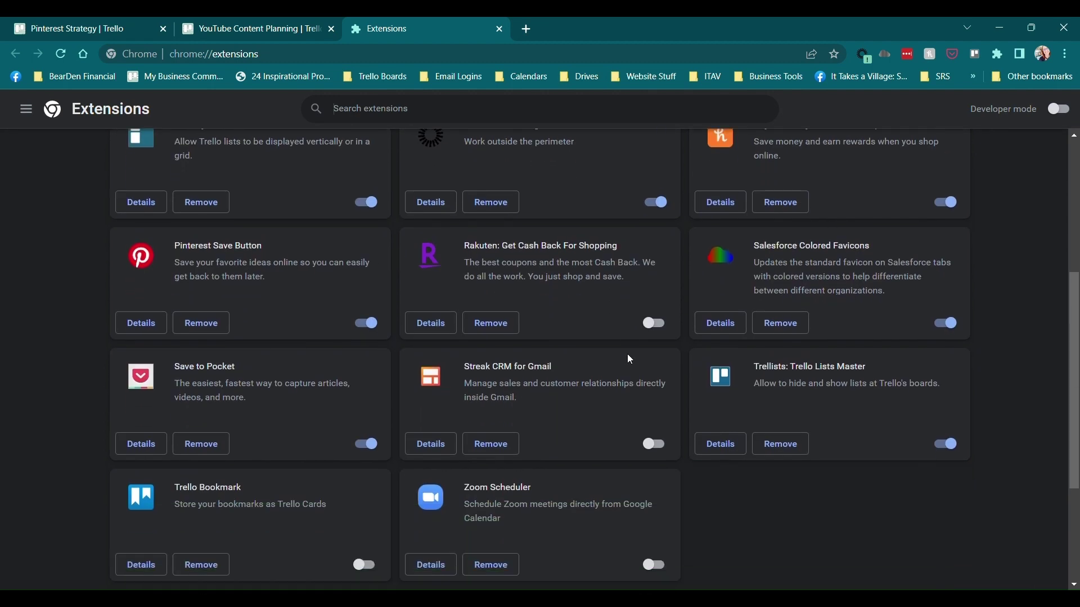
scroll(627, 355, "down", 1)
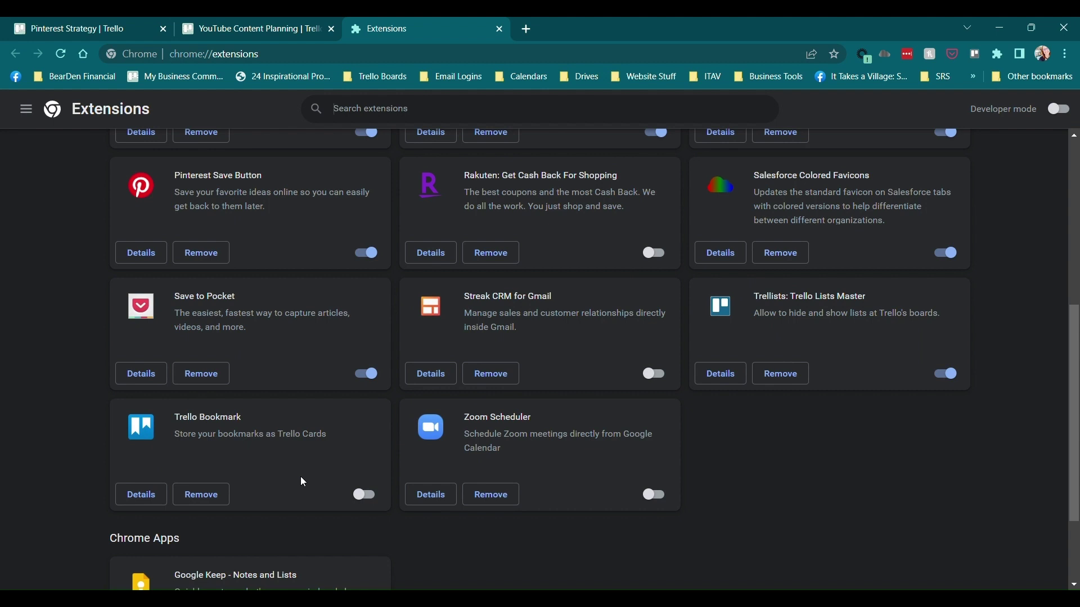
left_click(141, 496)
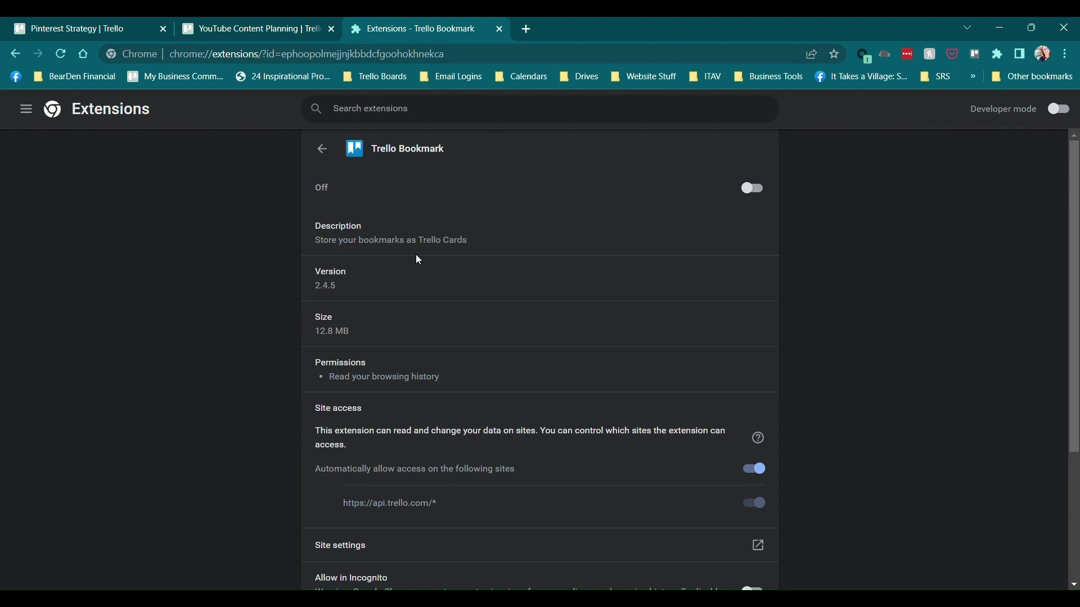
left_click(323, 150)
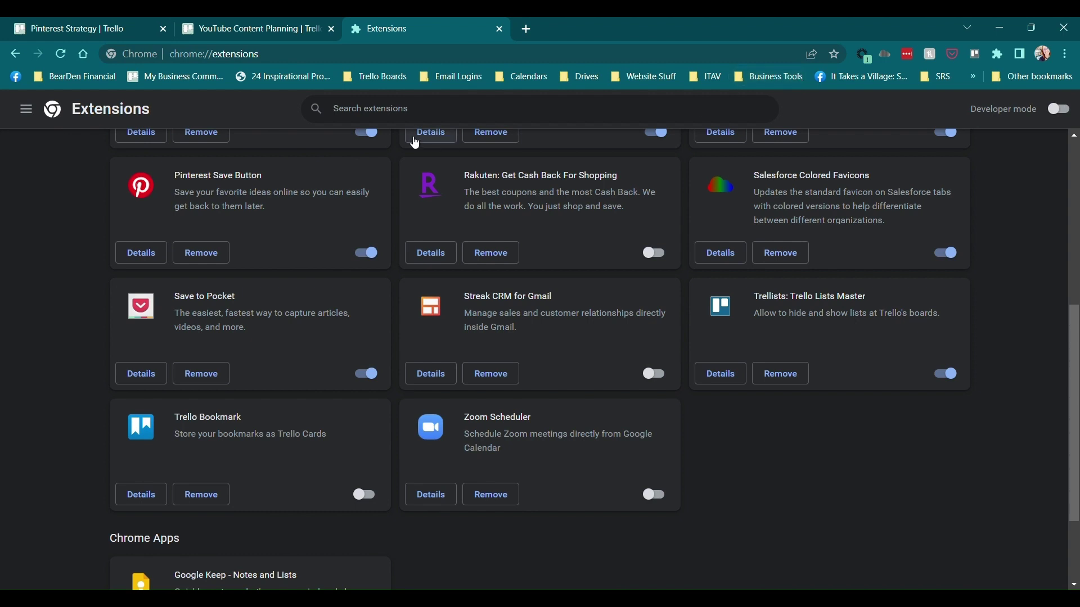
Filter extensions by 'Trello' and read through the List Layouts for Trello details page.
left_click(354, 110)
type("Trello")
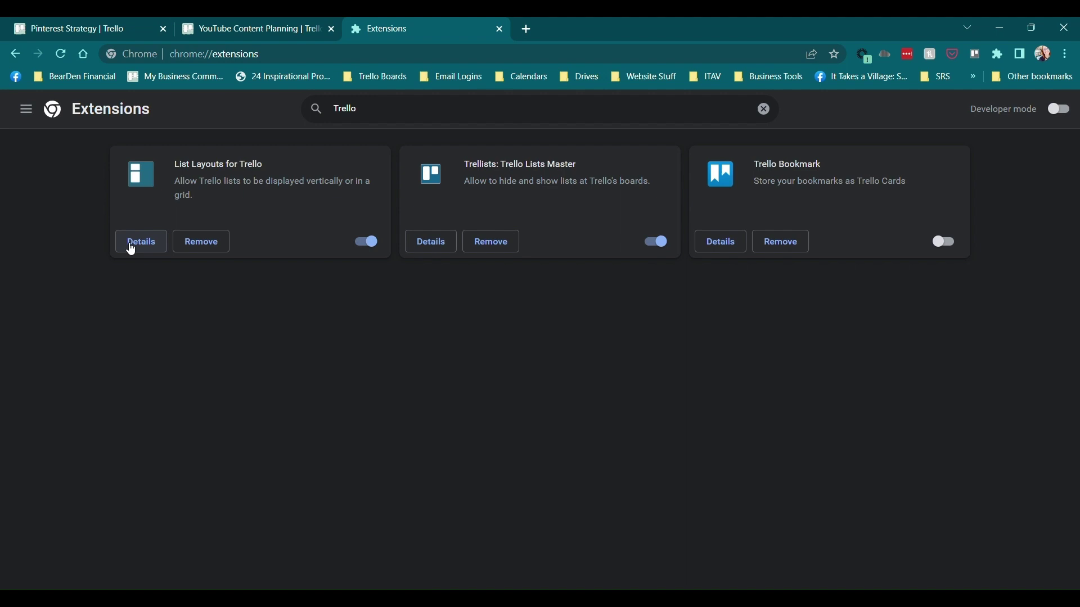
left_click(141, 241)
scroll(596, 298, "down", 3)
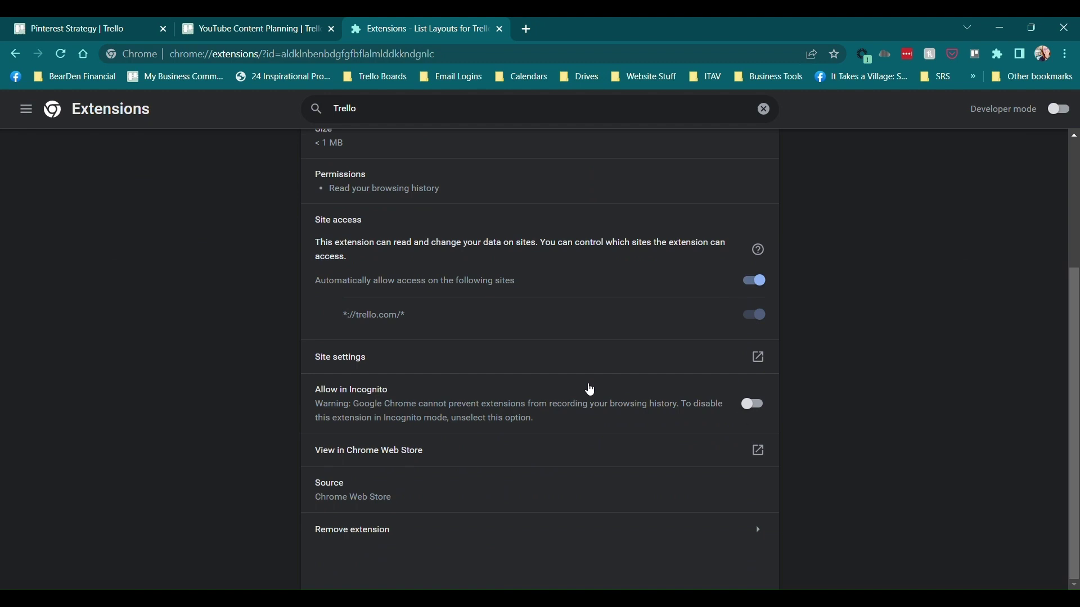
scroll(573, 360, "up", 4)
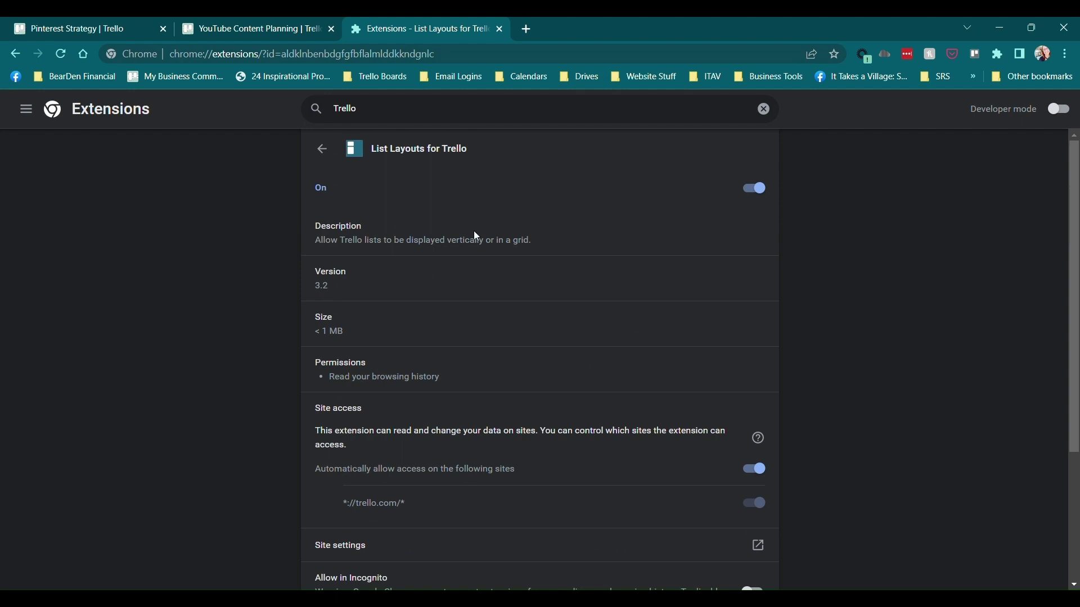
scroll(511, 349, "down", 3)
scroll(445, 286, "up", 3)
Check the Pinterest Strategy board, opening and closing its side menu.
left_click(68, 25)
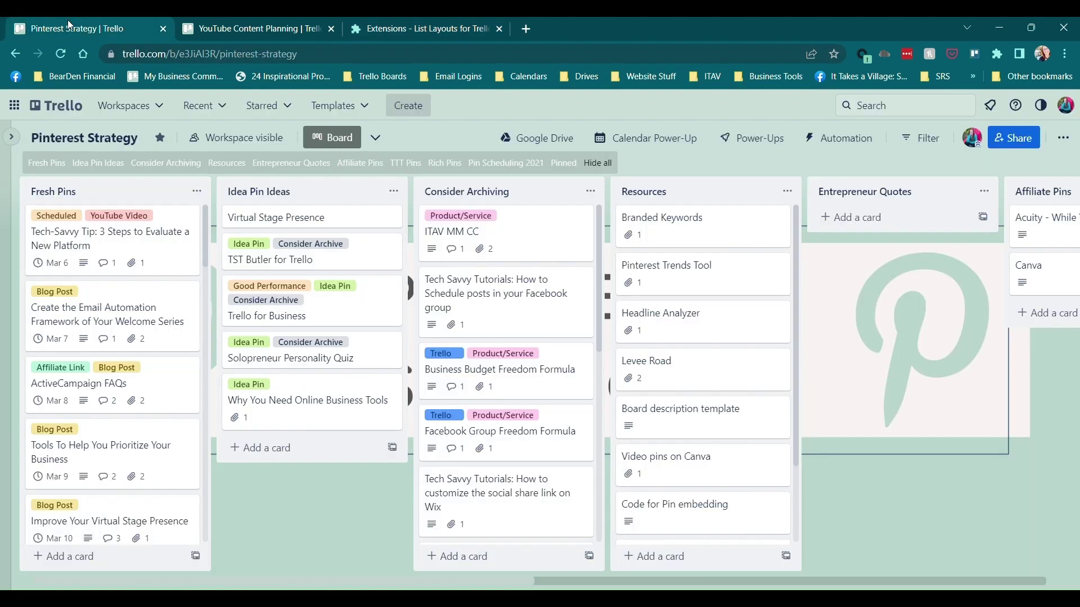
left_click(1063, 138)
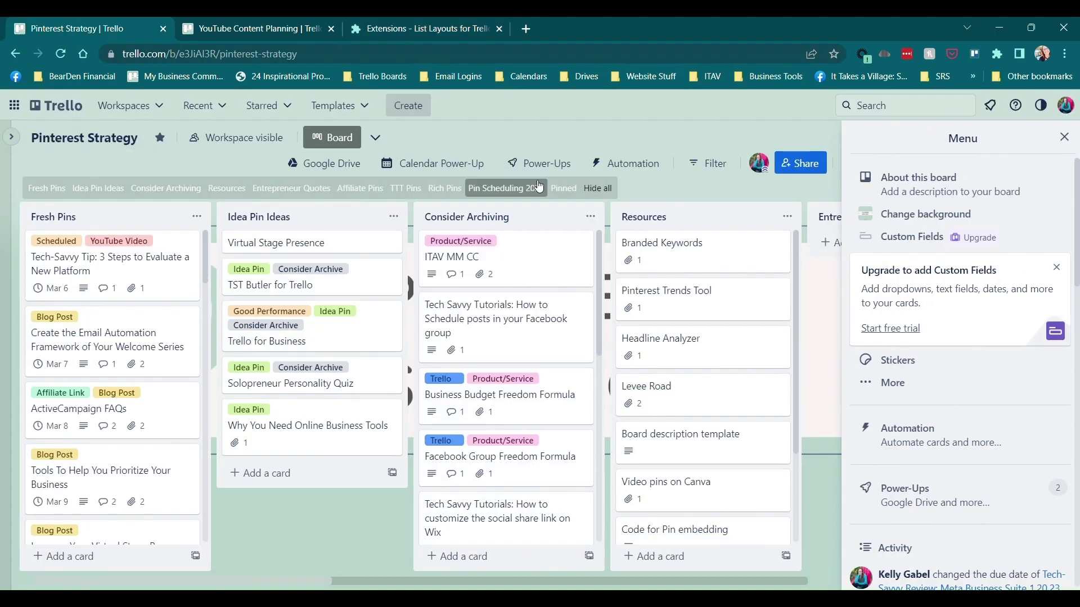
left_click(1065, 137)
Switch List Layouts for Trello off and return to the filtered Trello extensions list.
left_click(411, 28)
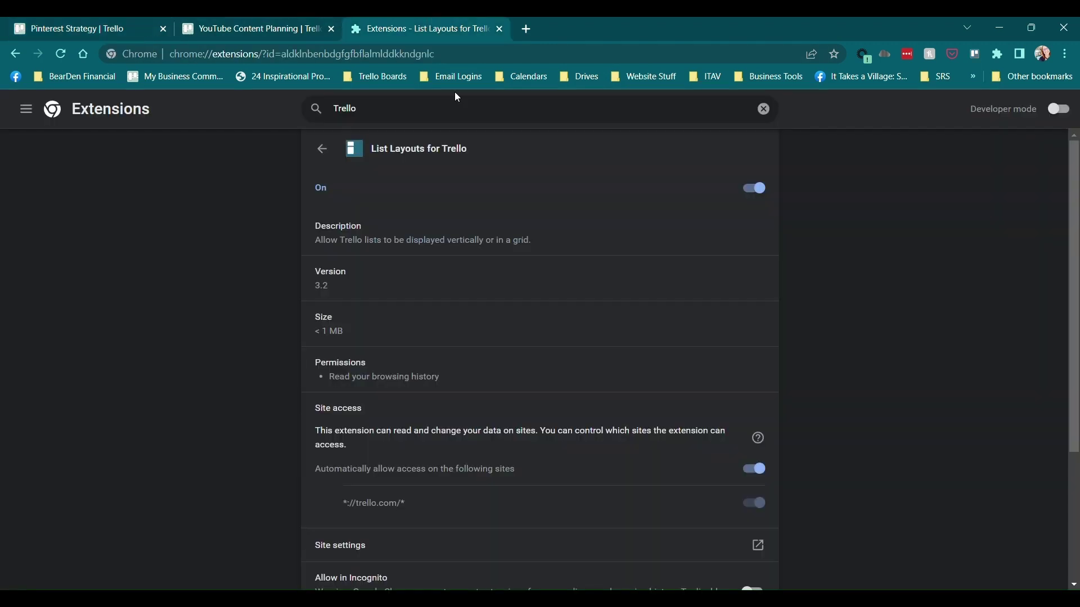
left_click(763, 190)
left_click(26, 109)
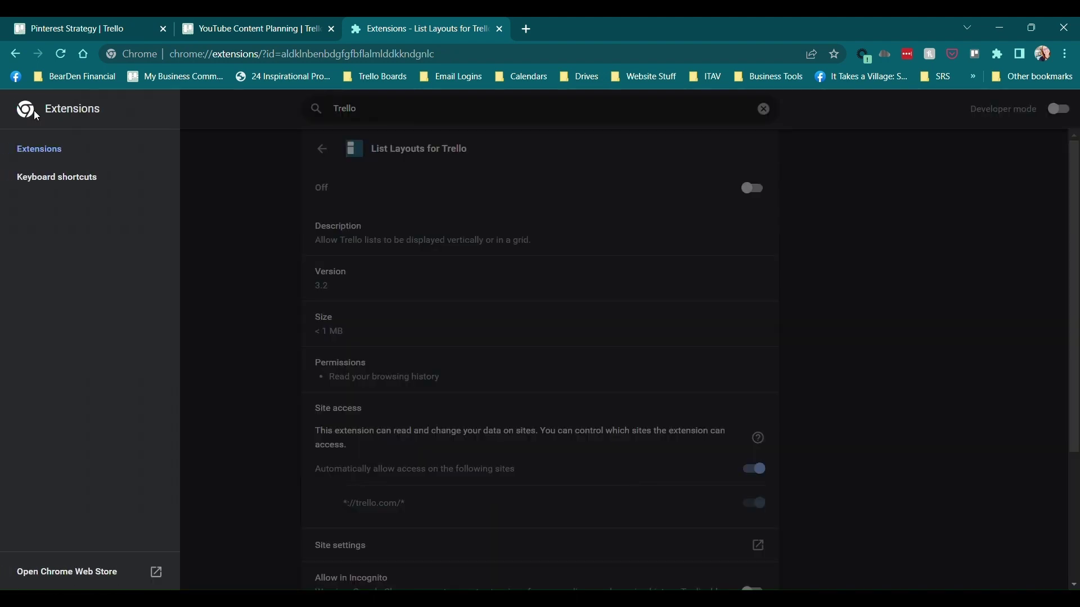
left_click(216, 221)
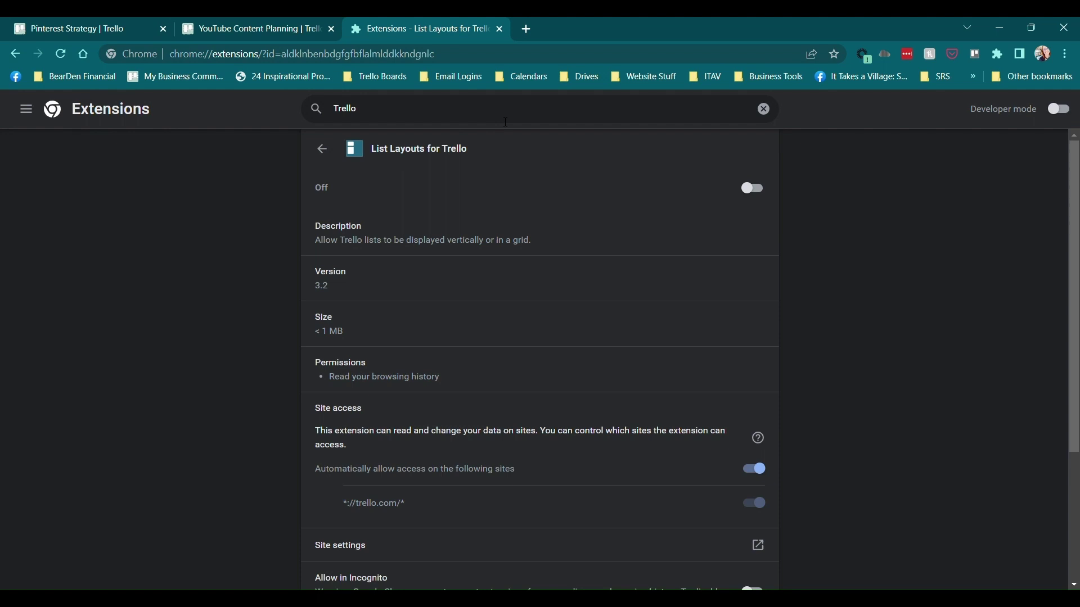
left_click(322, 149)
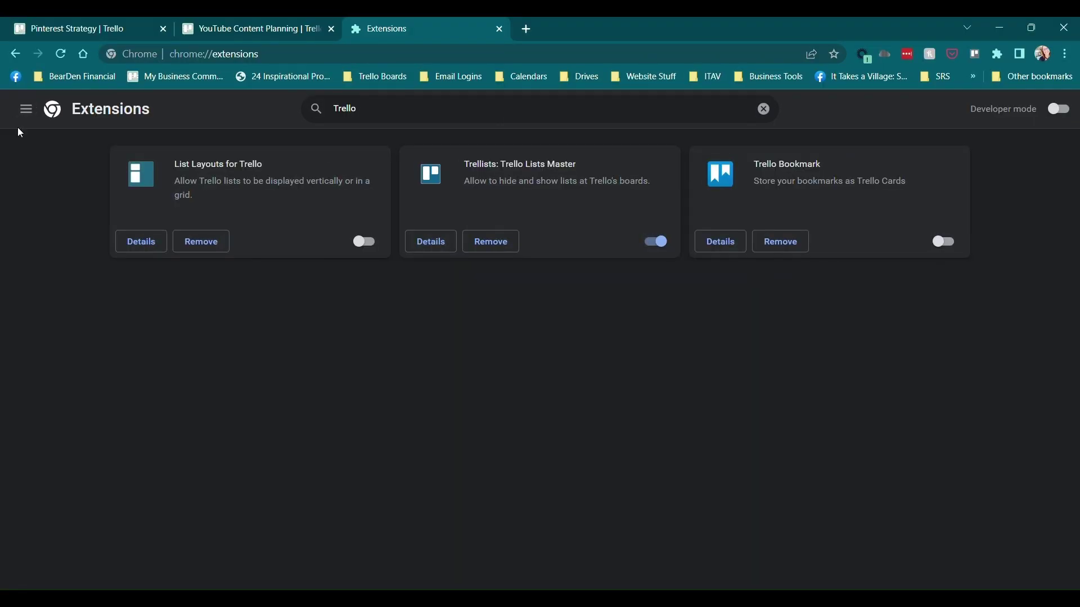
Search the Chrome Web Store for 'Trello' and limit the results to extensions.
left_click(26, 110)
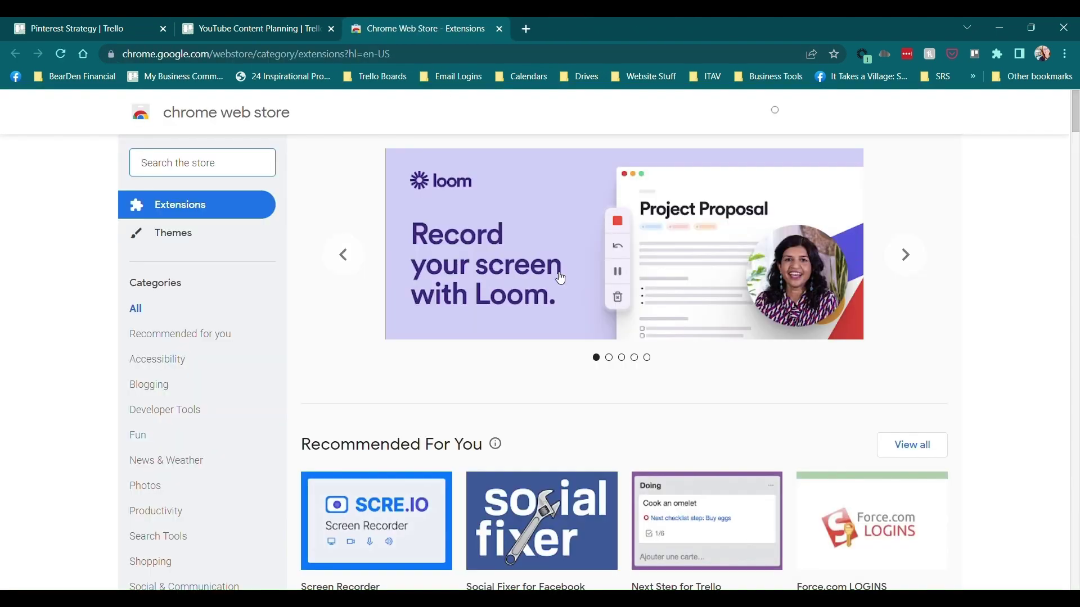
left_click(231, 168)
type("Trello")
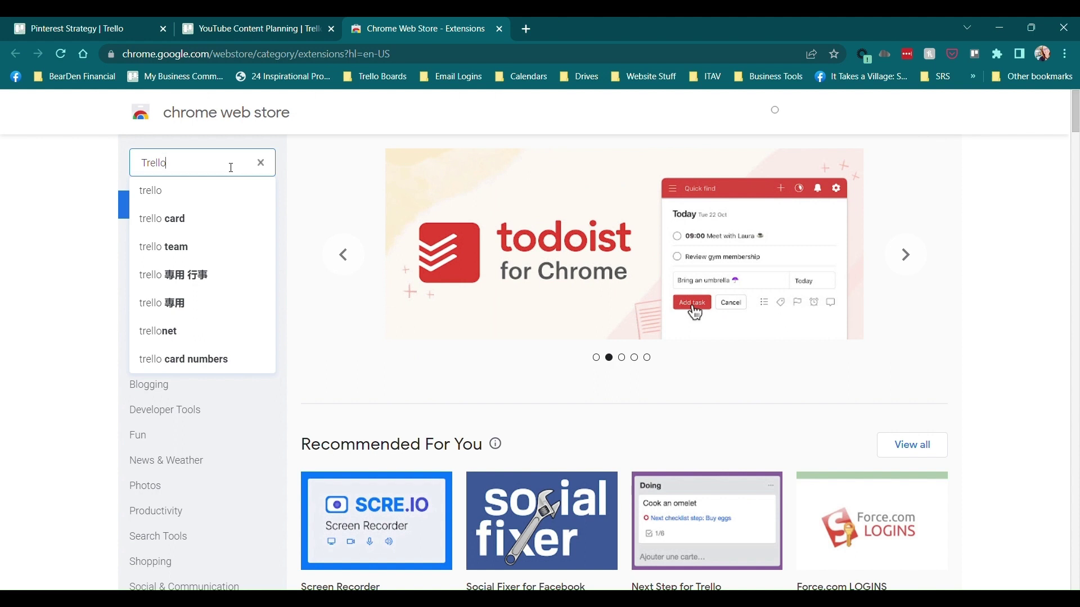
key("Return")
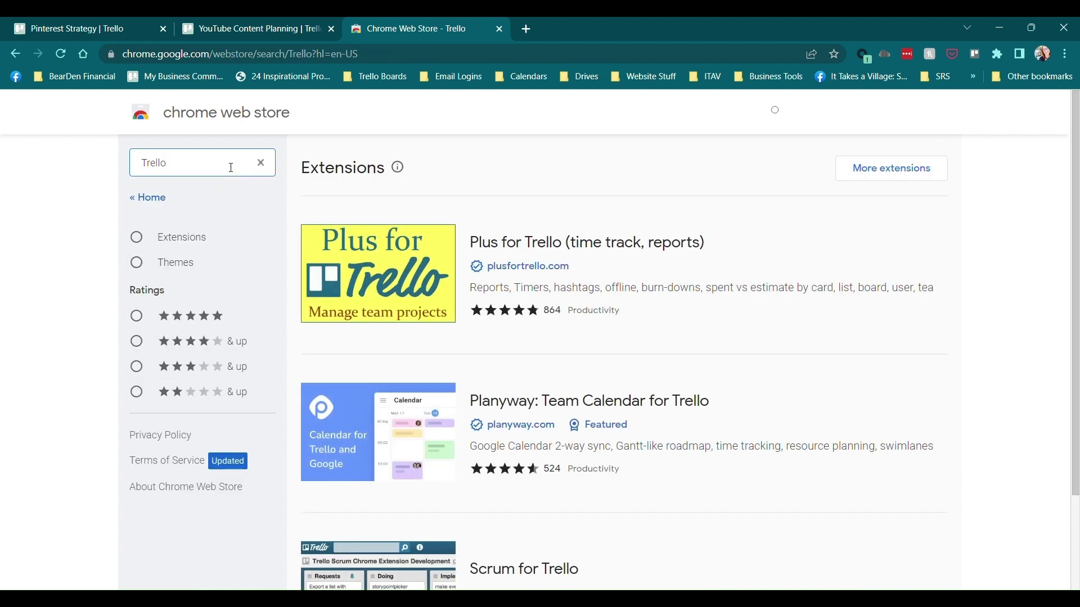
scroll(535, 237, "down", 2)
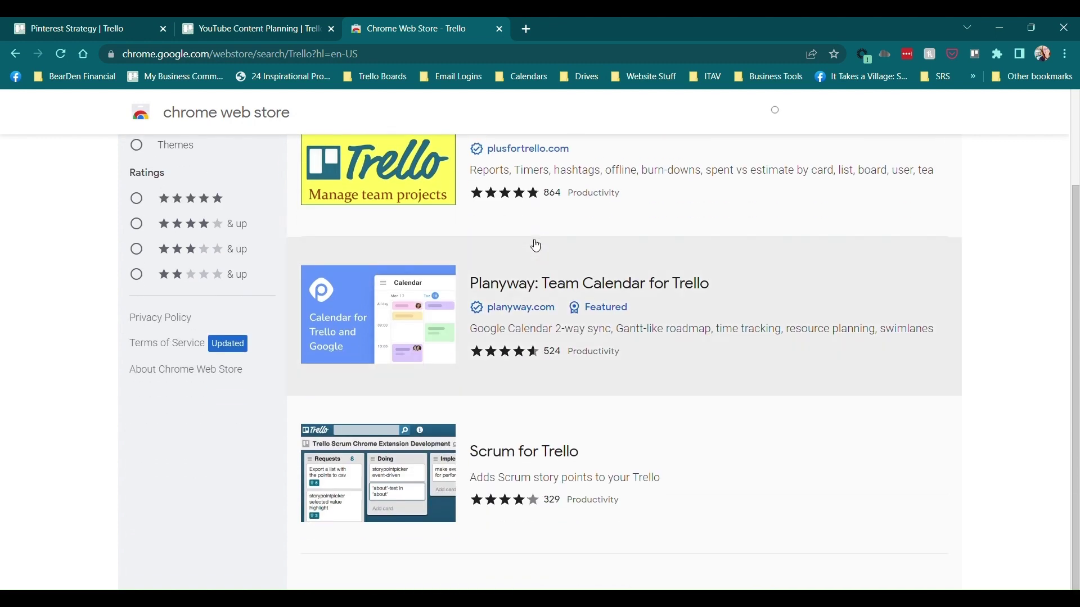
scroll(690, 314, "up", 2)
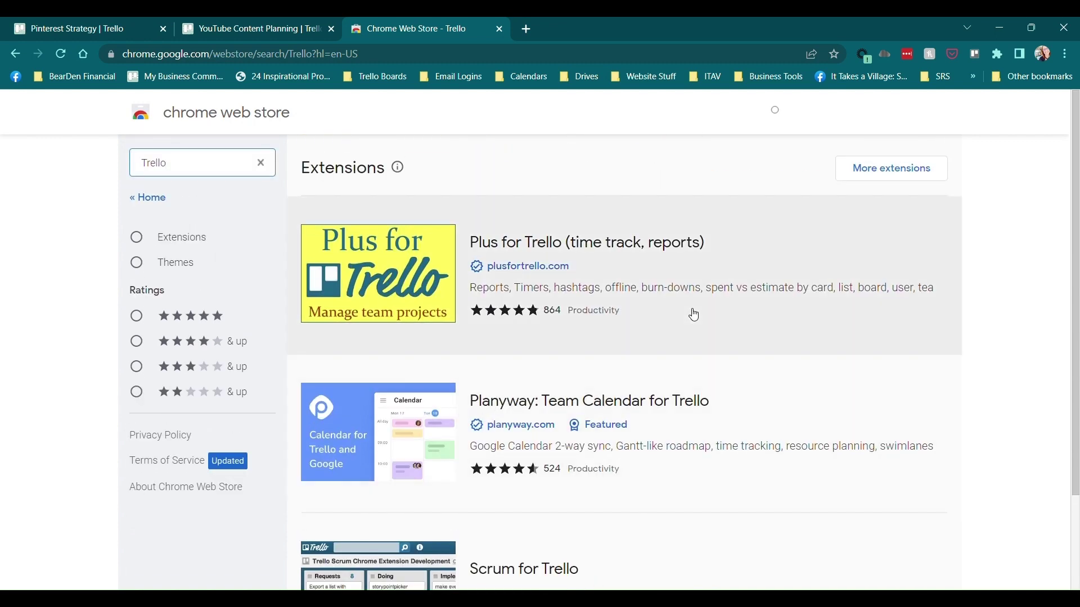
left_click(899, 177)
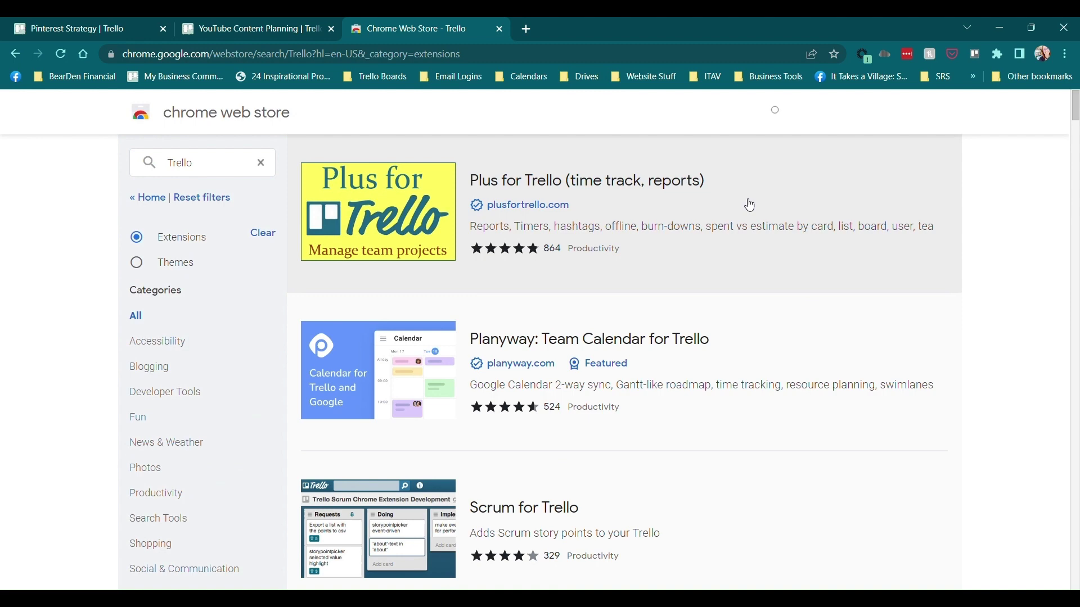
scroll(765, 214, "down", 6)
scroll(779, 223, "up", 6)
scroll(831, 224, "down", 9)
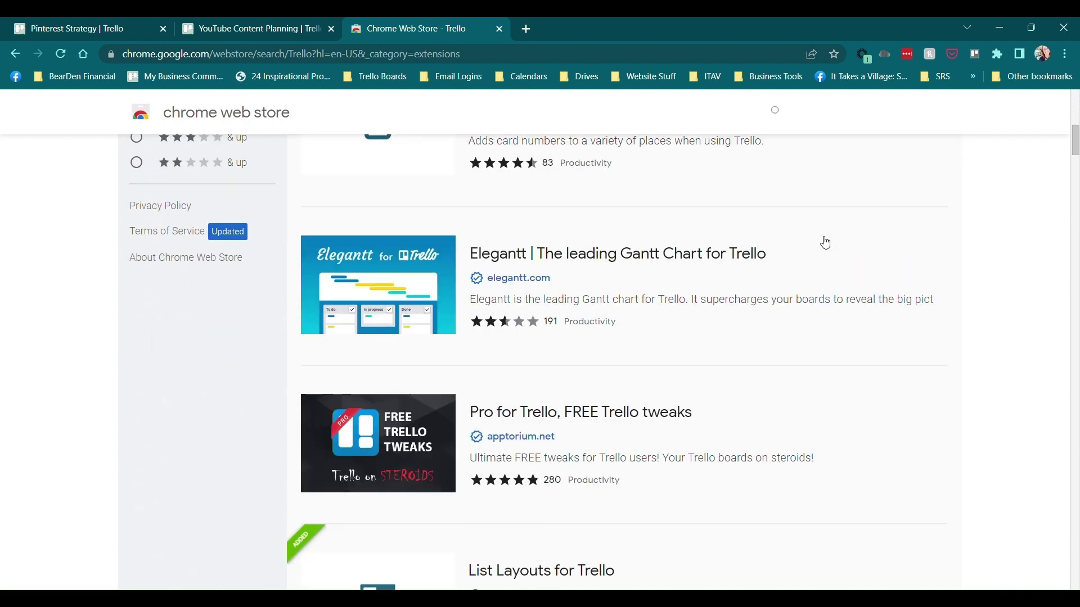
scroll(826, 243, "down", 20)
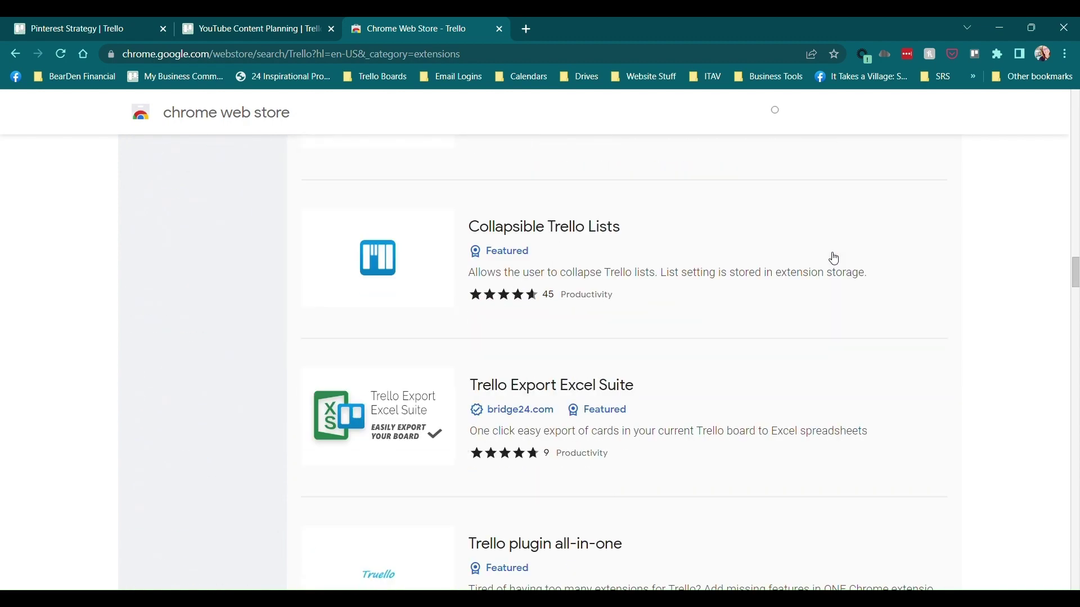
scroll(835, 259, "down", 20)
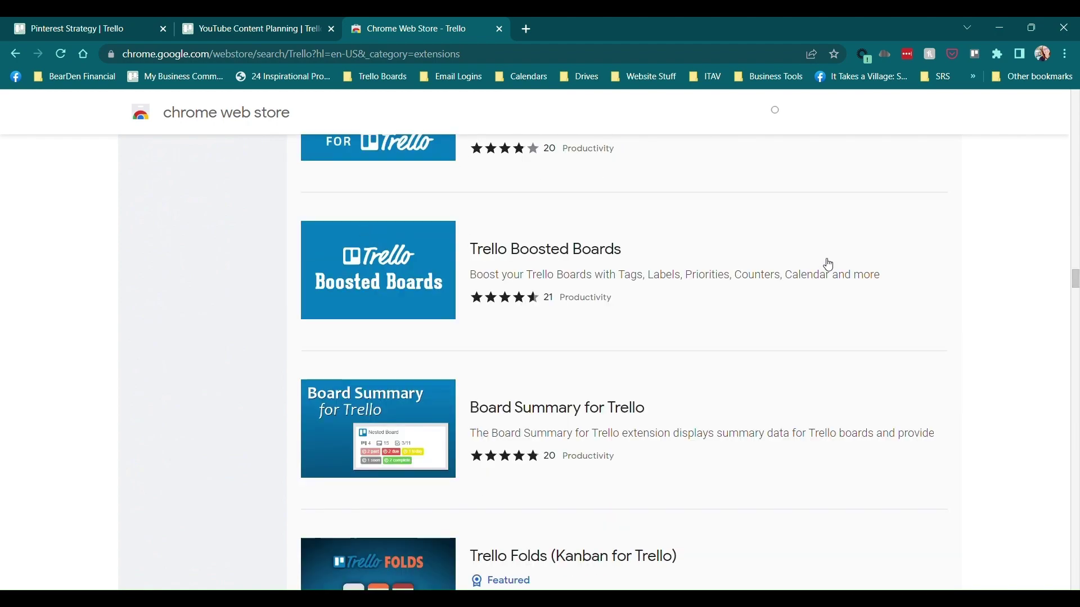
scroll(828, 264, "down", 20)
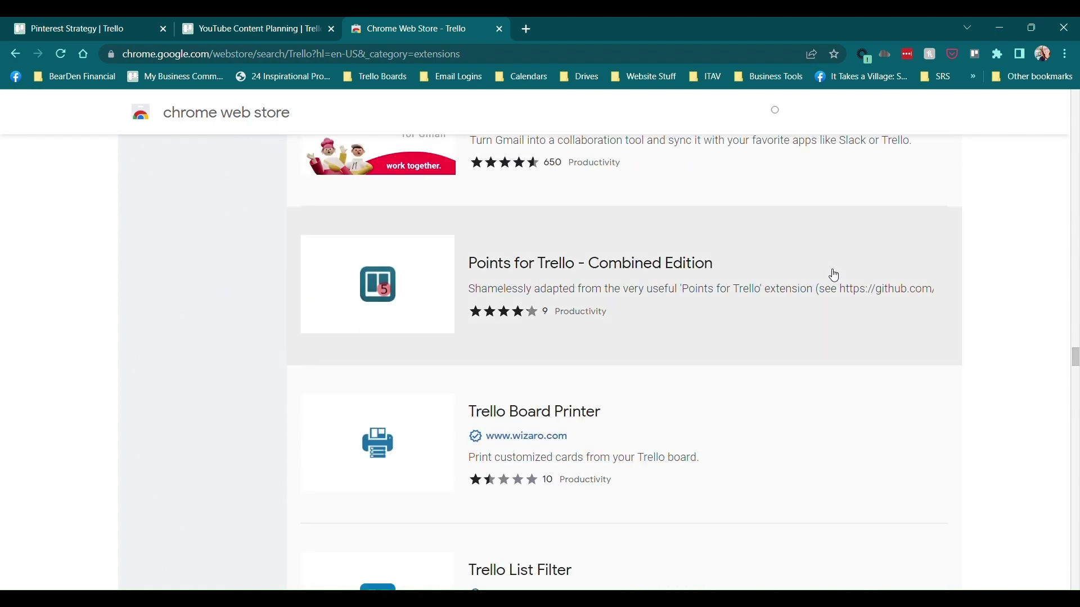
scroll(835, 276, "up", 20)
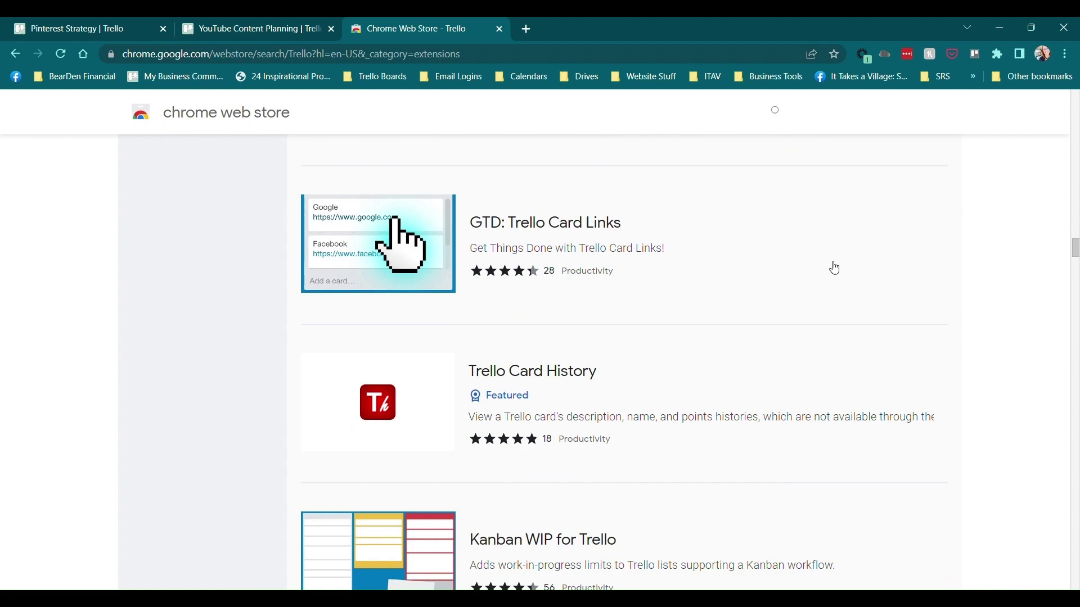
scroll(834, 268, "up", 20)
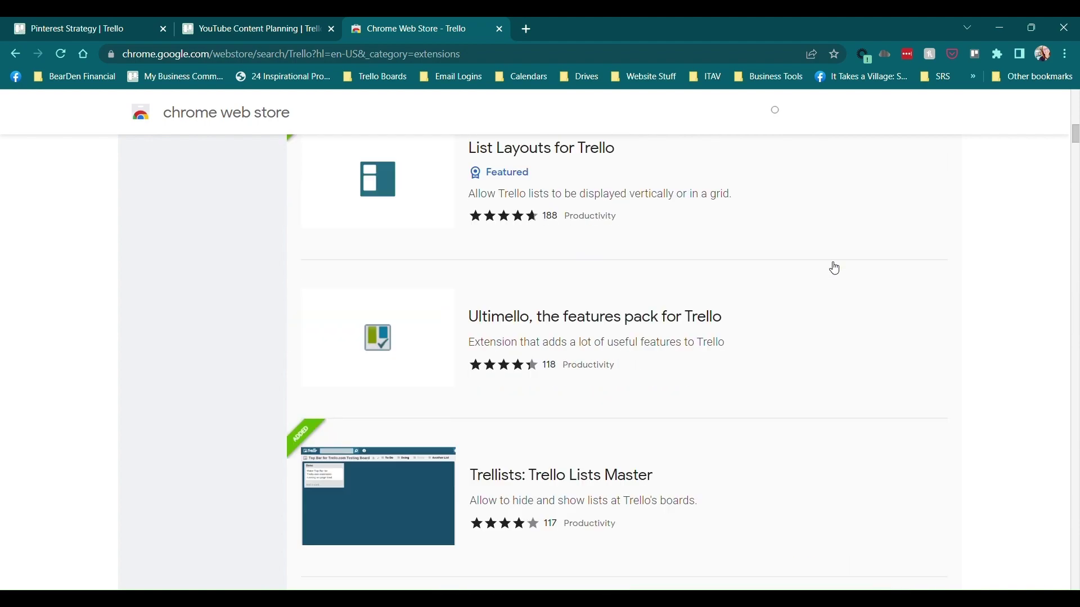
scroll(835, 268, "up", 15)
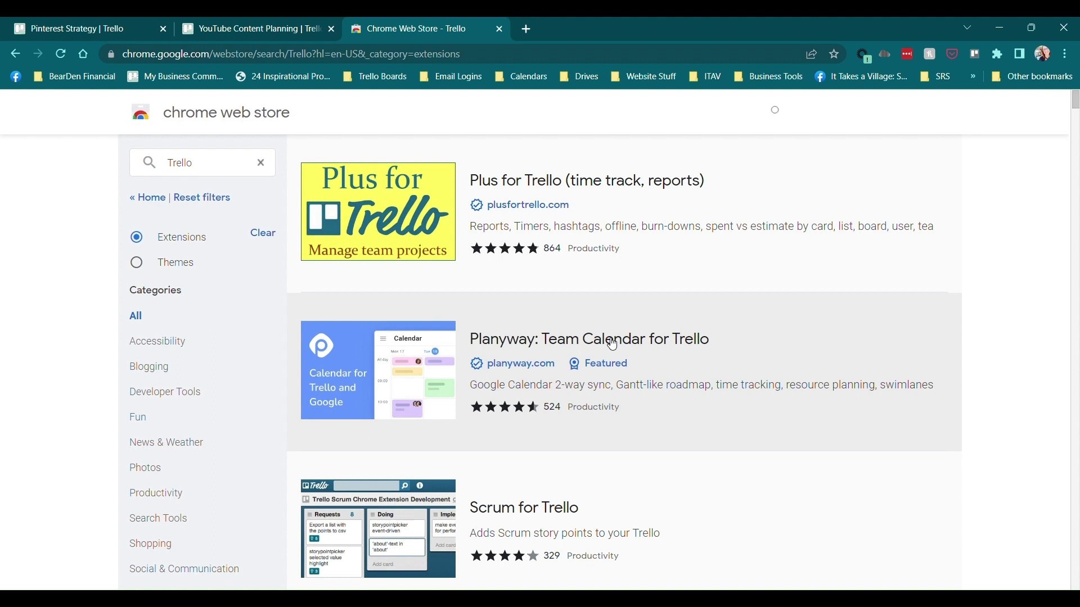
Open Planyway's store listing, browse screenshots to the Gantt view, and open its official website.
middle_click(640, 353)
left_click(565, 20)
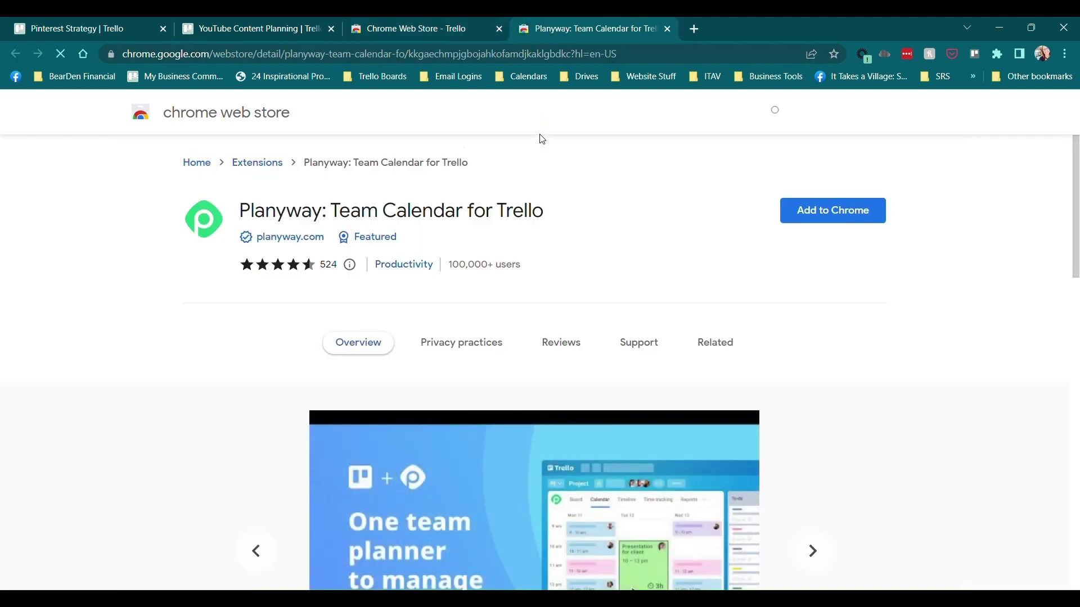
scroll(580, 257, "down", 4)
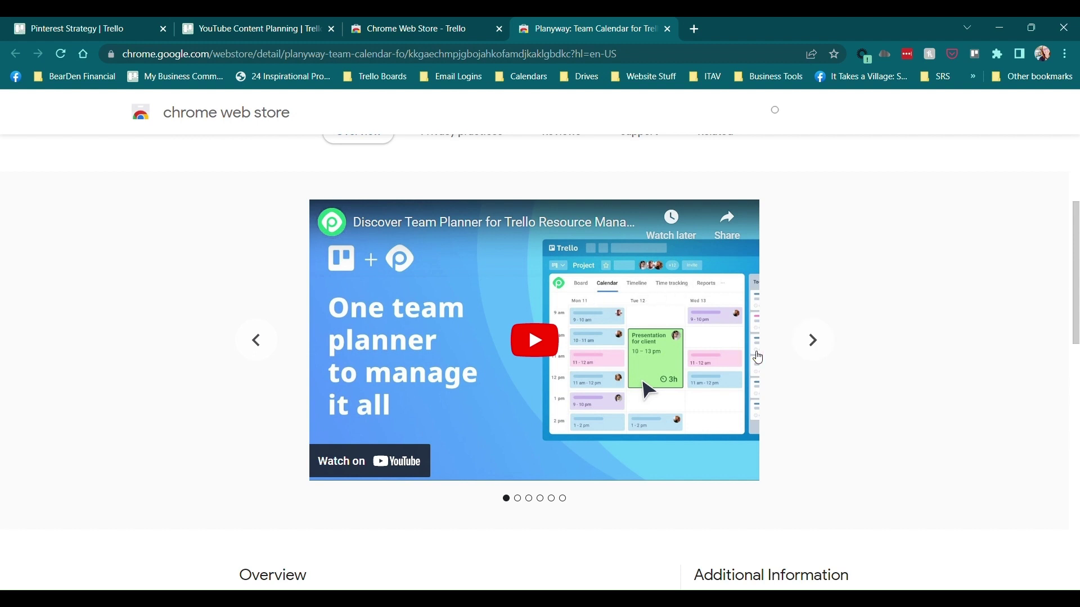
left_click(820, 352)
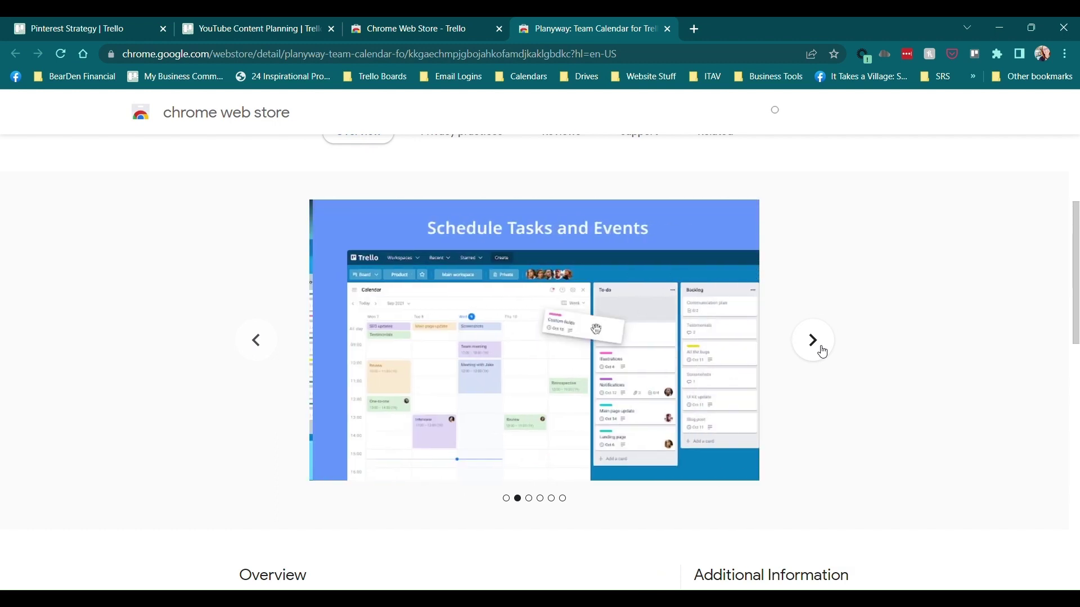
left_click(819, 344)
left_click(819, 345)
left_click(819, 344)
scroll(446, 386, "down", 4)
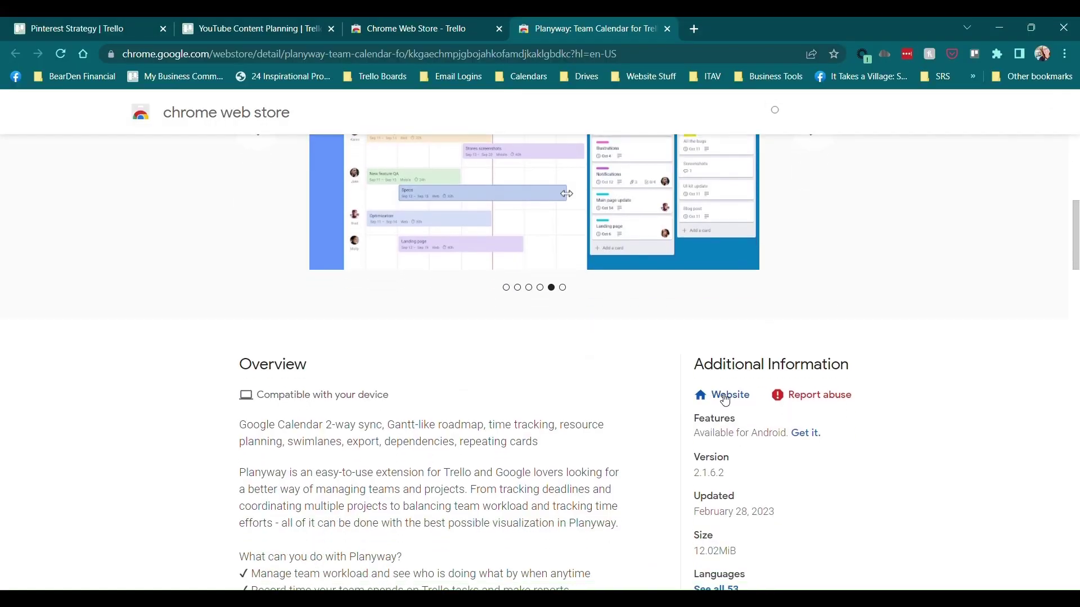
left_click(726, 396)
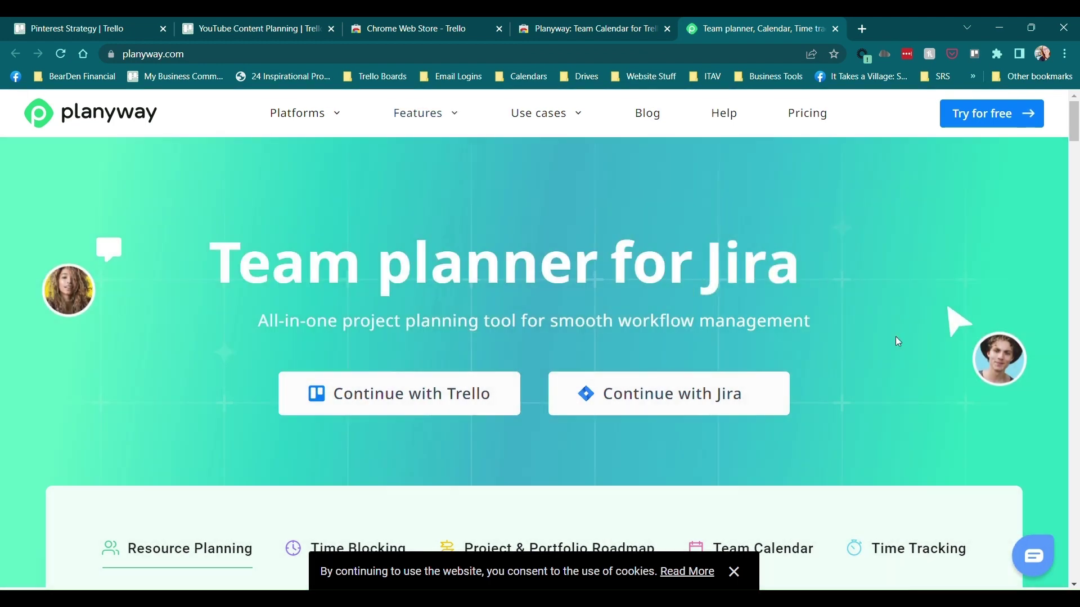
Review Planyway's Free ($0), Business ($4/user/month) and Enterprise plans and their feature info cards.
left_click(808, 117)
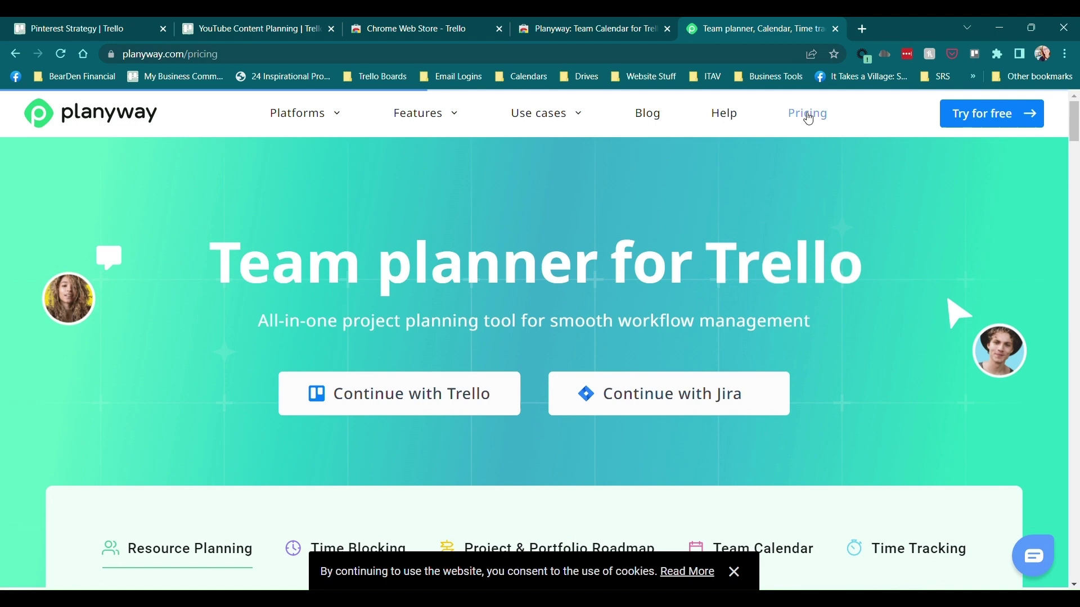
scroll(638, 234, "down", 4)
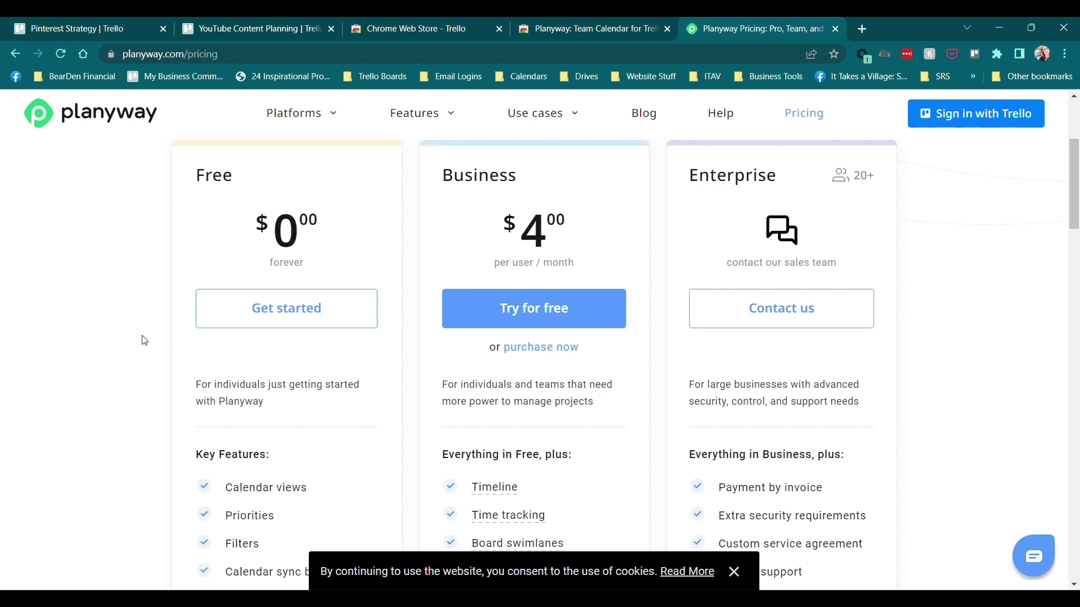
scroll(152, 366, "down", 4)
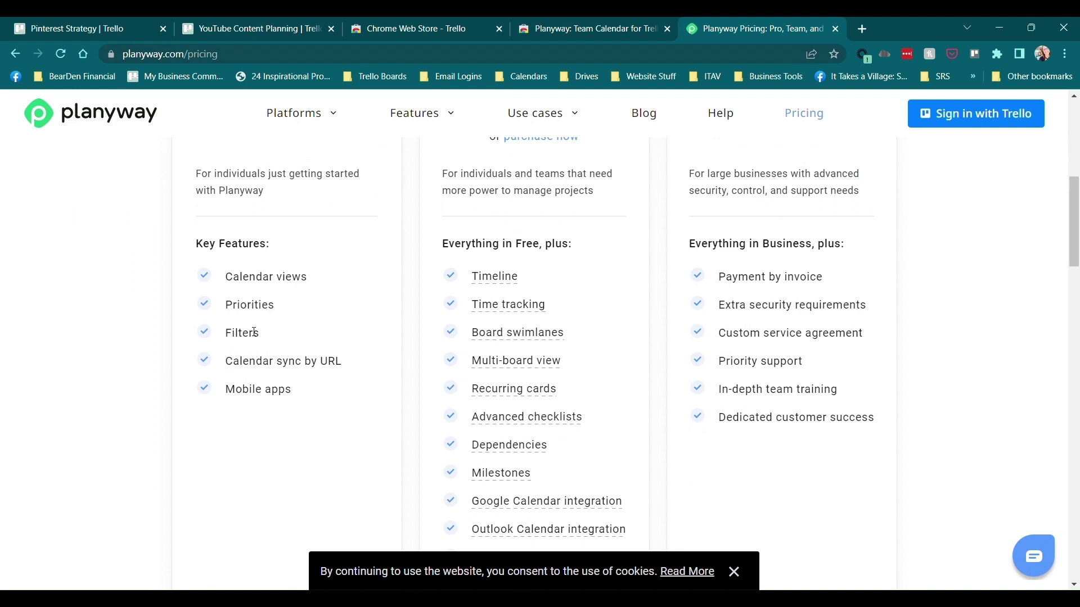
mouse_move(498, 274)
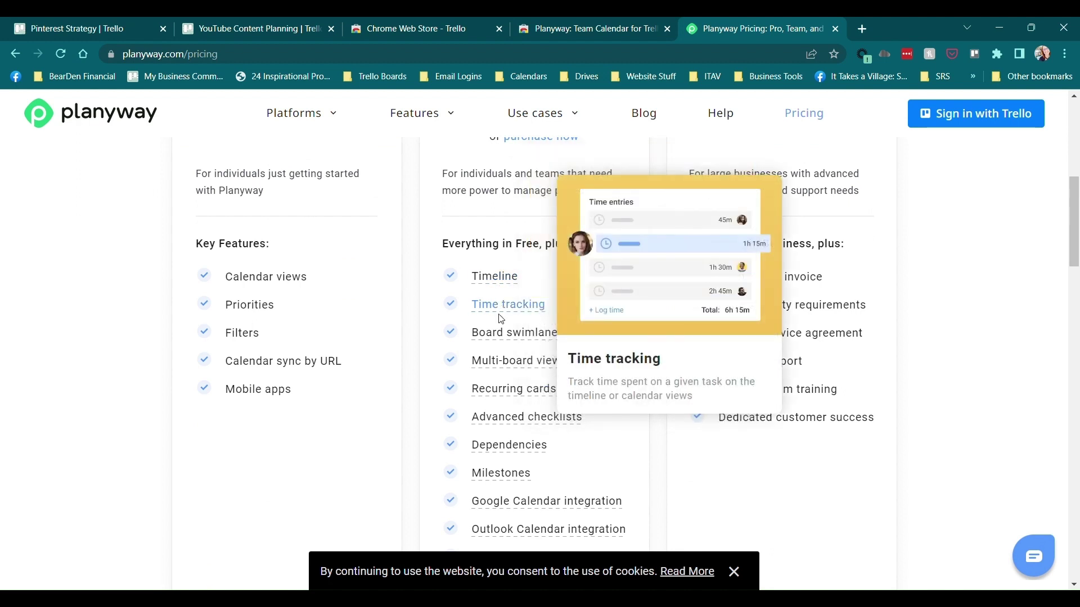
mouse_move(506, 336)
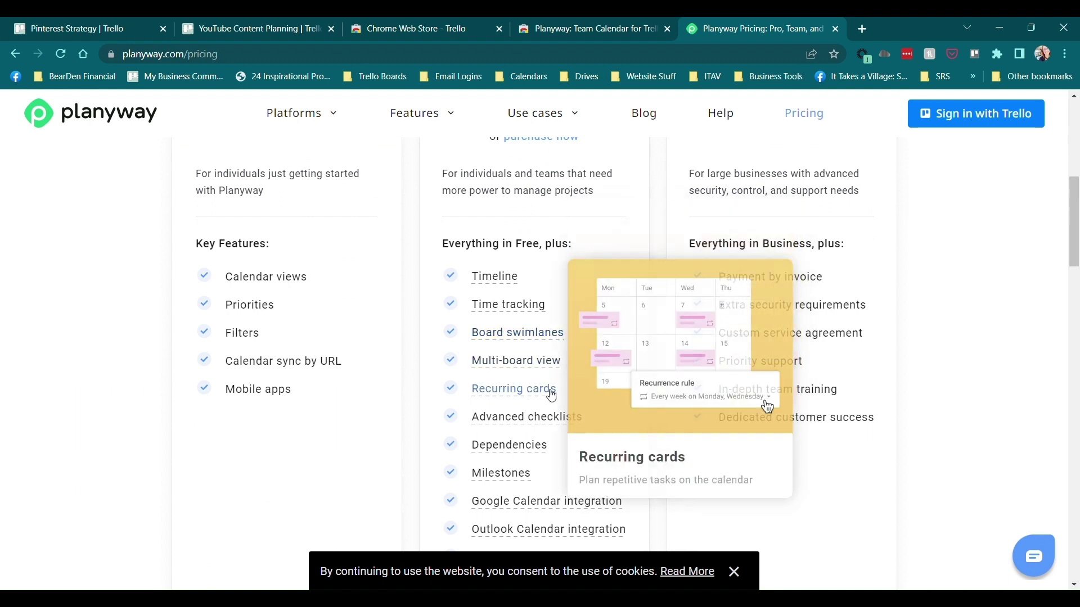
mouse_move(548, 396)
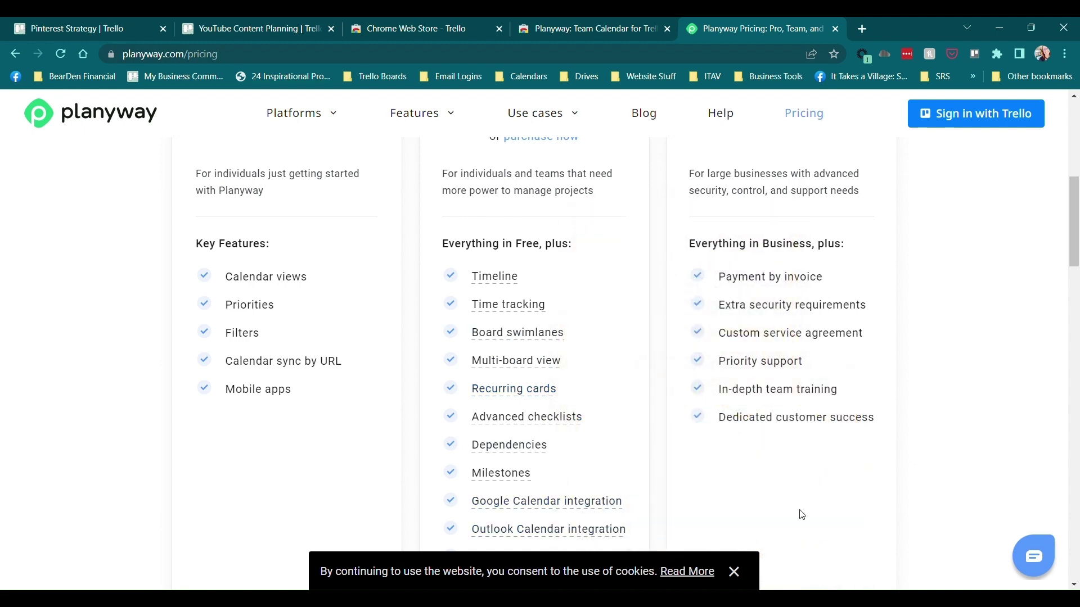
scroll(604, 429, "down", 3)
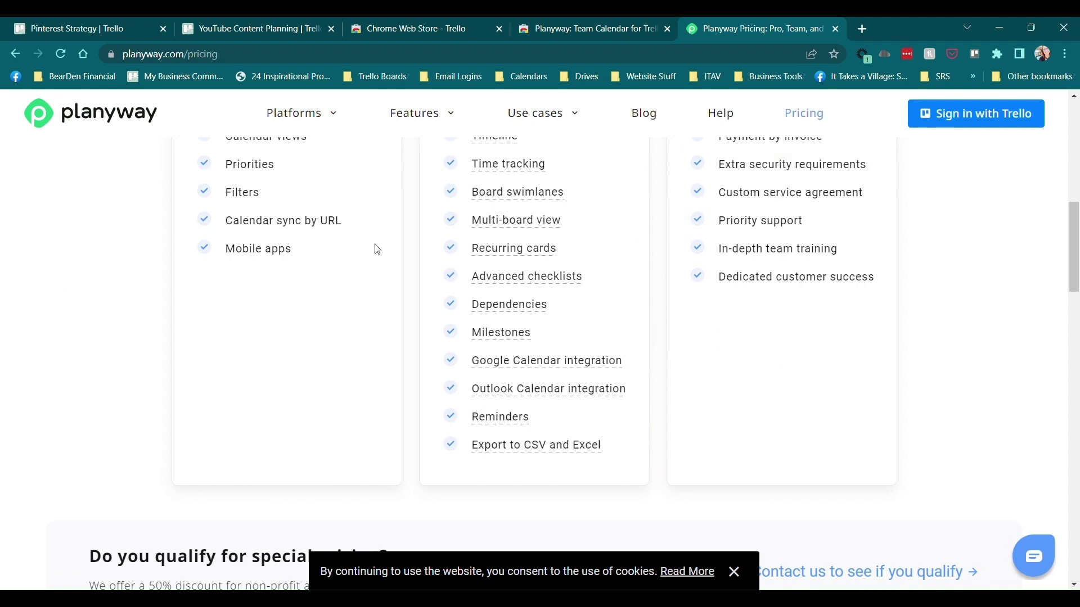
scroll(377, 250, "up", 5)
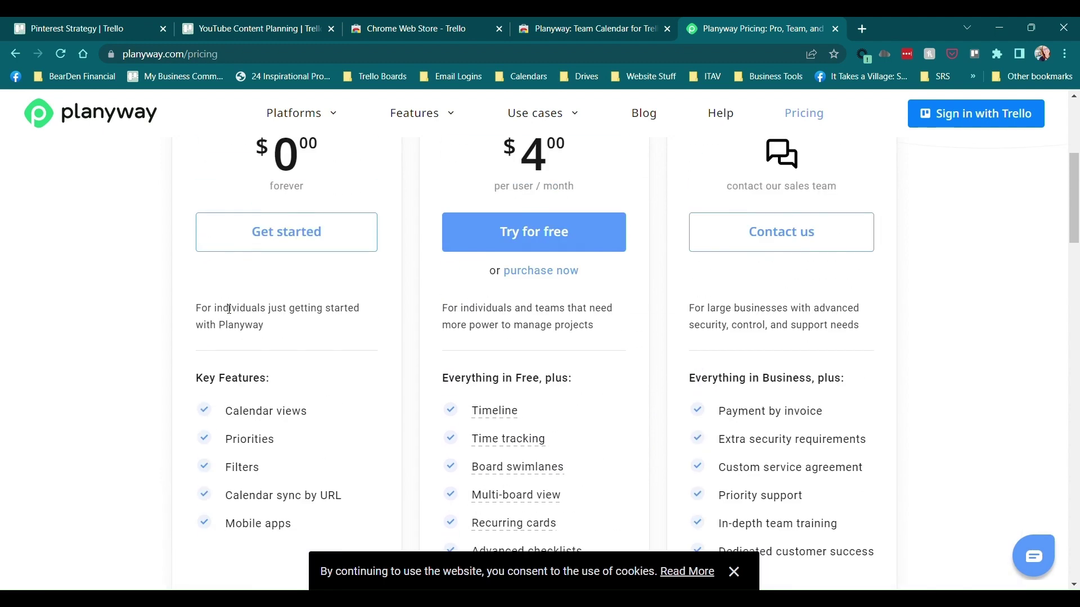
Add the Planyway extension to Chrome from its Web Store listing and sign in with Trello.
left_click(564, 19)
scroll(635, 267, "up", 5)
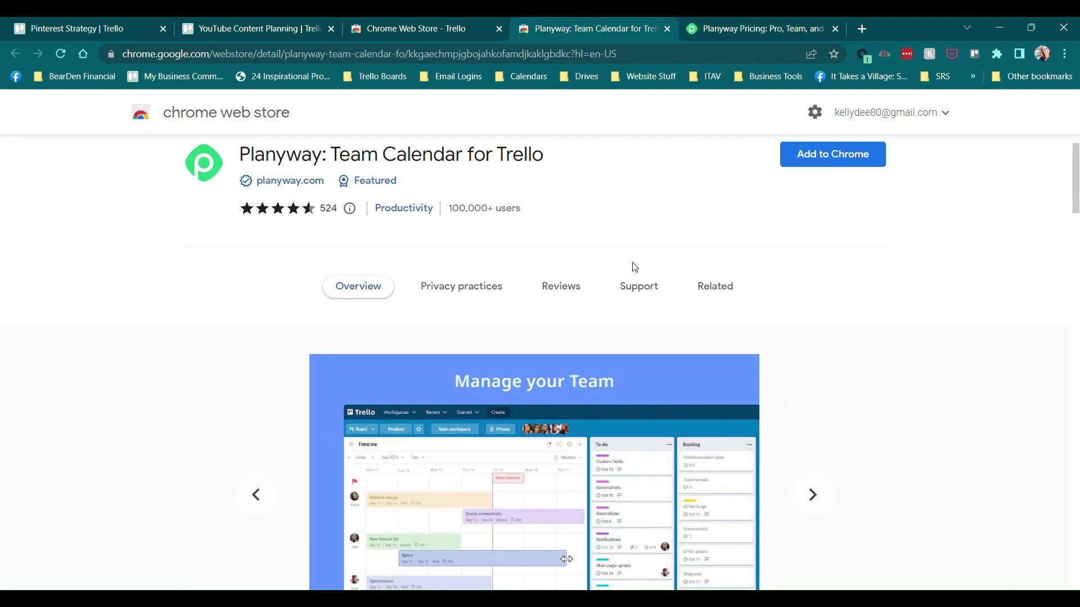
scroll(635, 267, "up", 1)
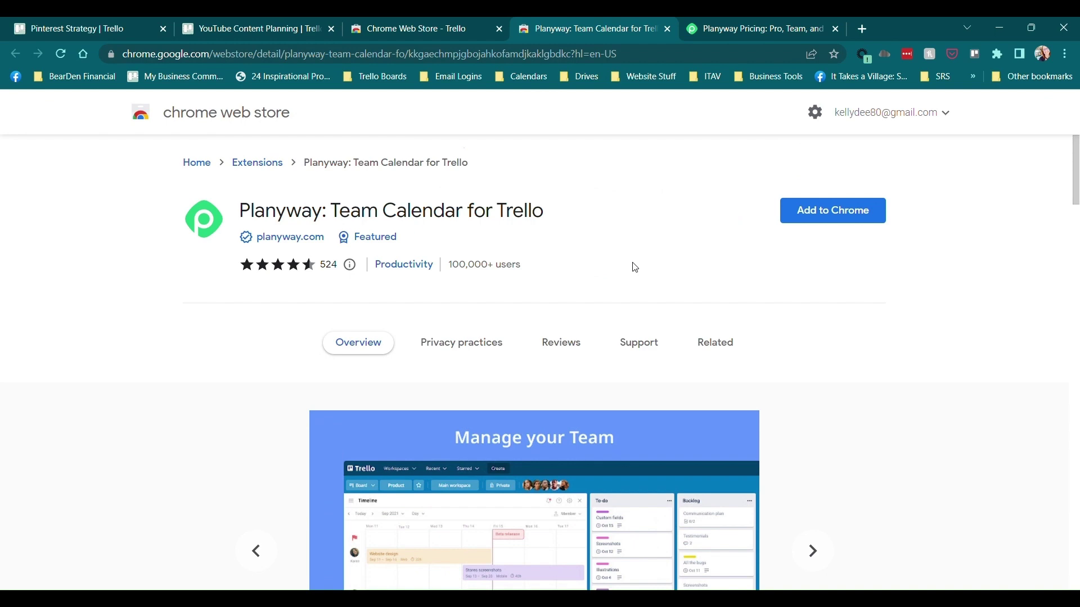
left_click(850, 220)
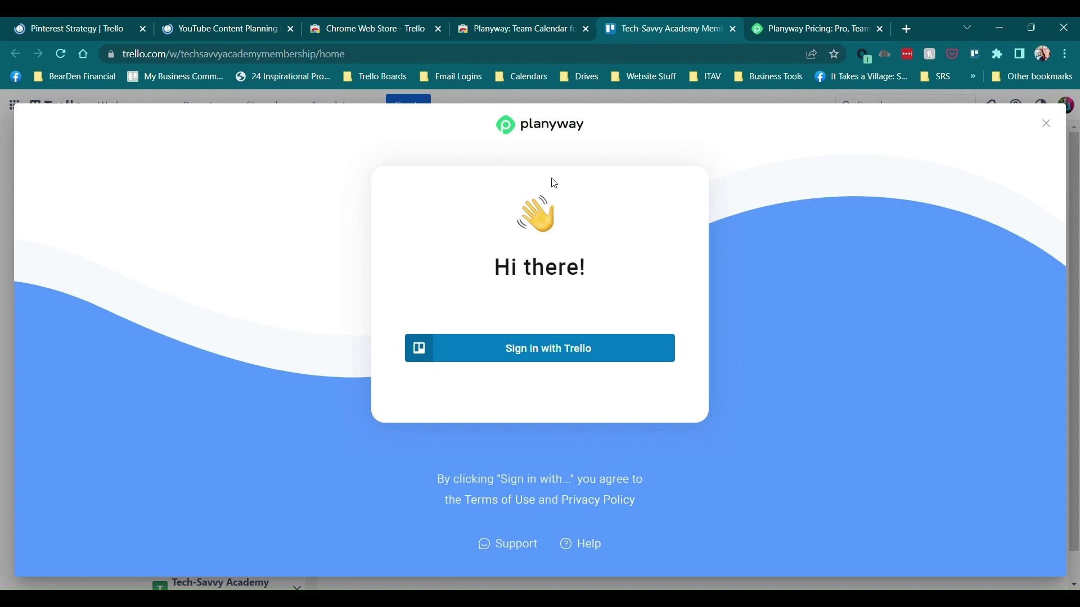
left_click(545, 354)
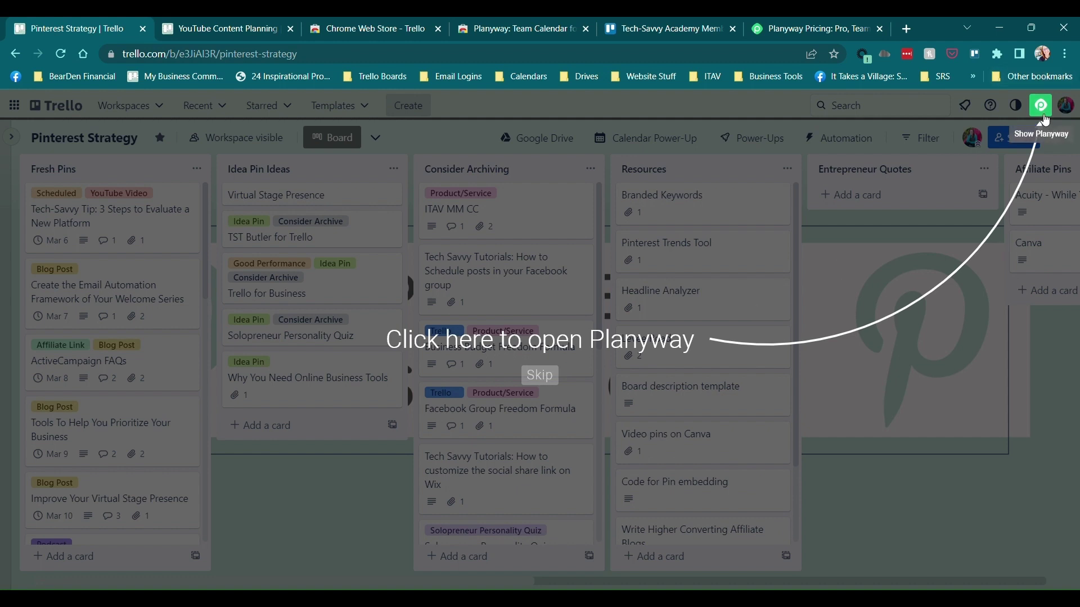
Skip Planyway's intro tip on the Pinterest Strategy board.
left_click(540, 379)
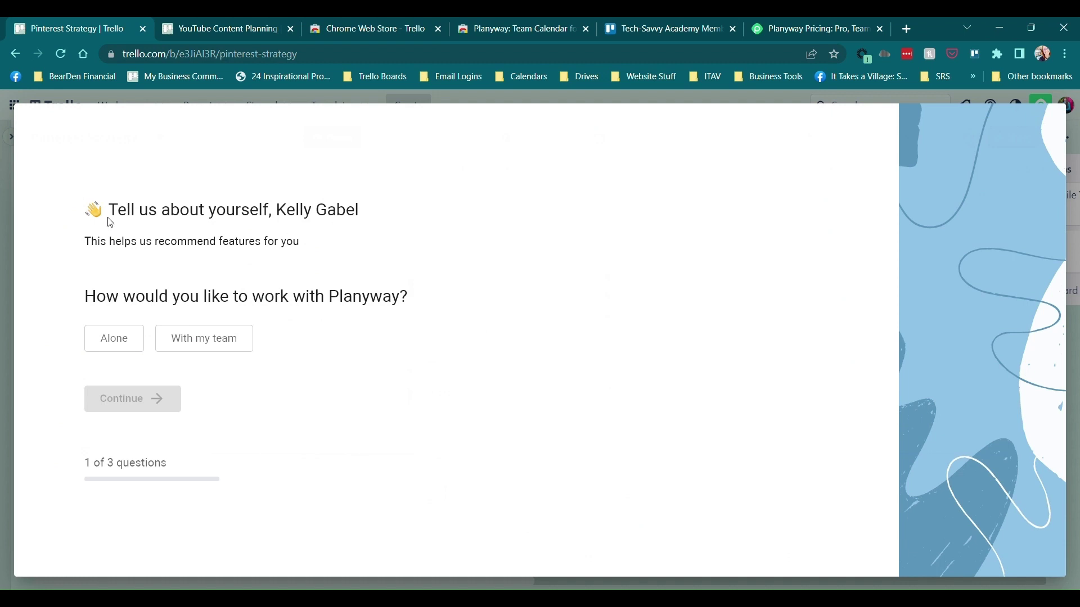
Answer Planyway's questionnaire: used Alone, company size Only me, role Business Owner.
left_click(113, 338)
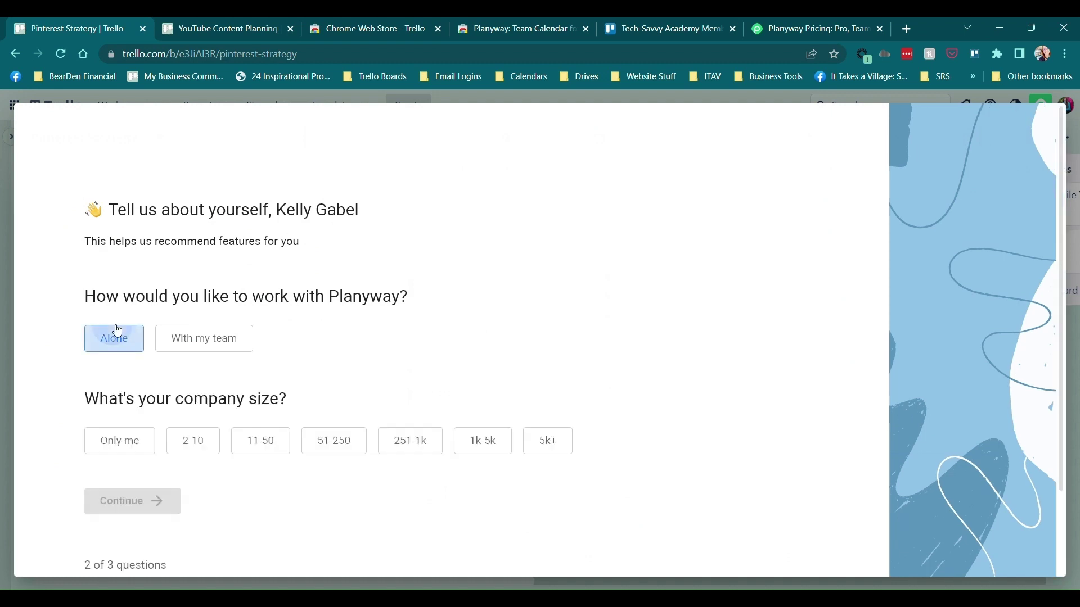
left_click(97, 449)
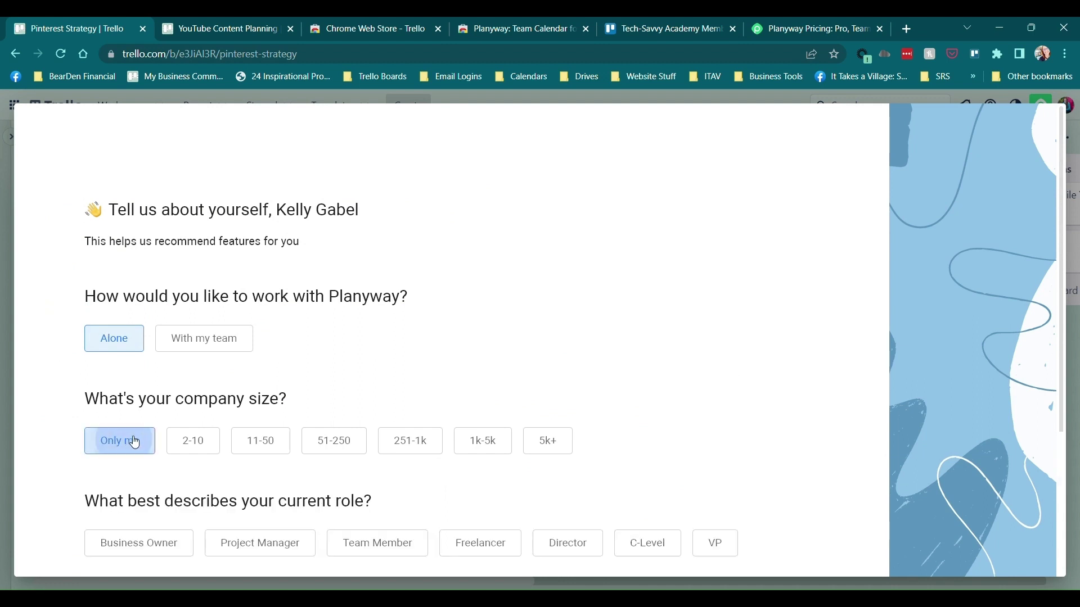
scroll(143, 436, "down", 3)
left_click(144, 351)
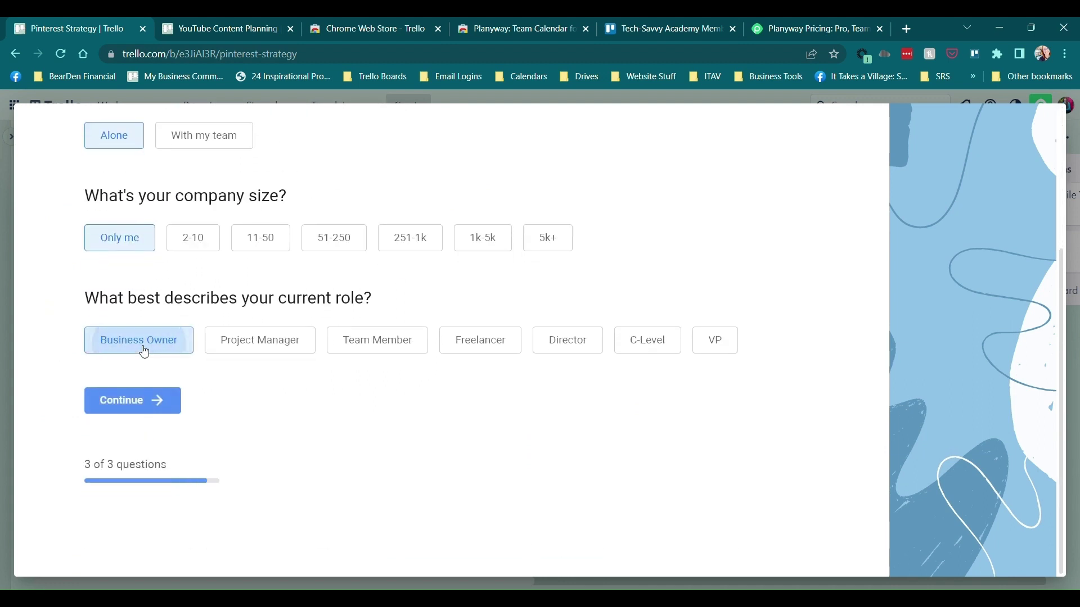
left_click(160, 401)
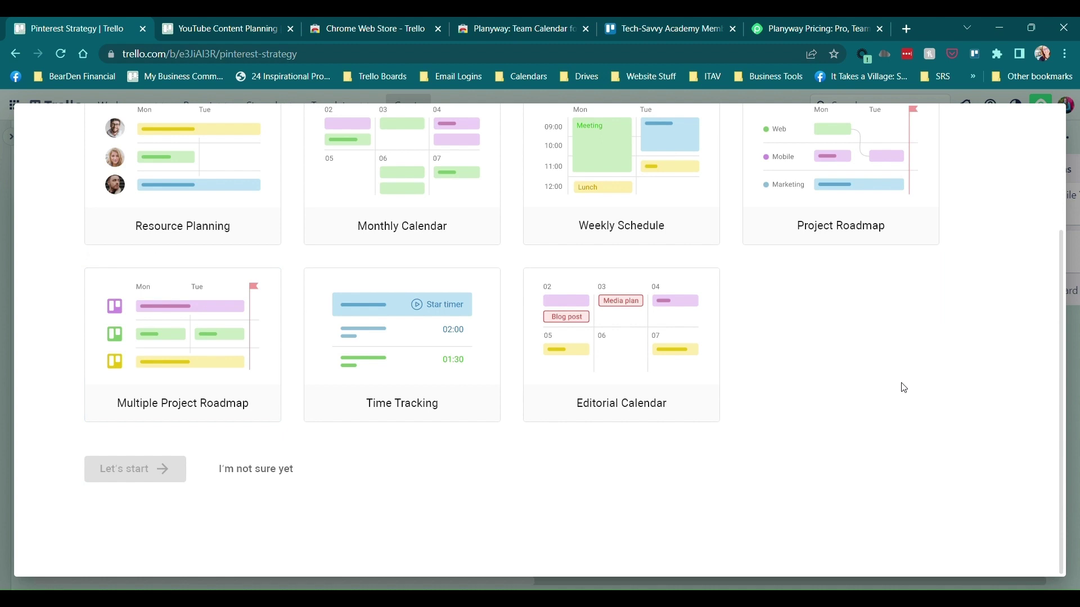
Choose Editorial Calendar instead of Weekly Schedule as the objective and start Planyway.
scroll(954, 373, "up", 3)
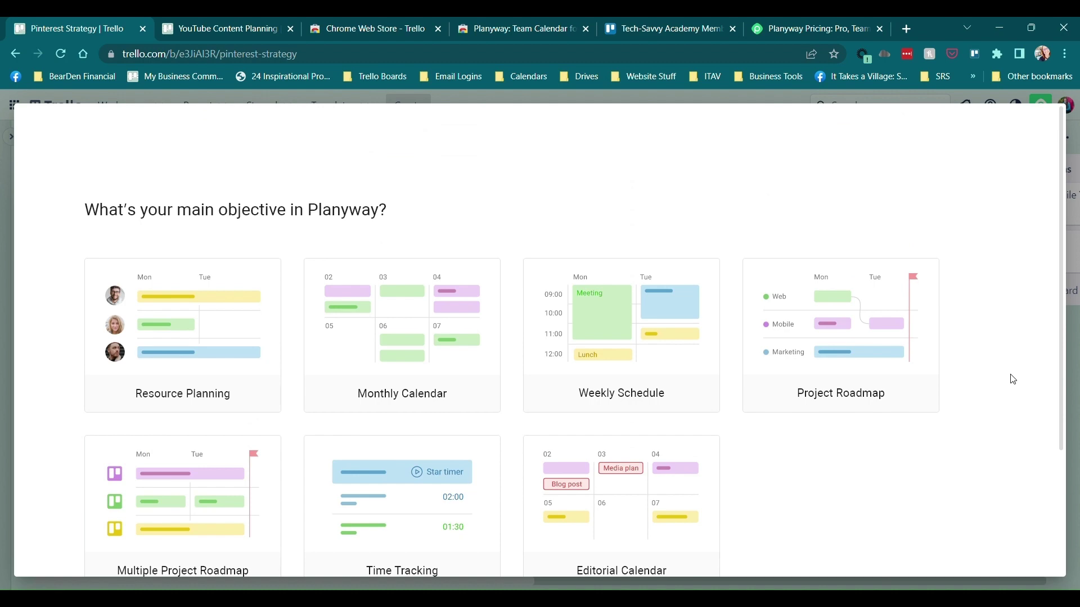
scroll(1012, 379, "down", 1)
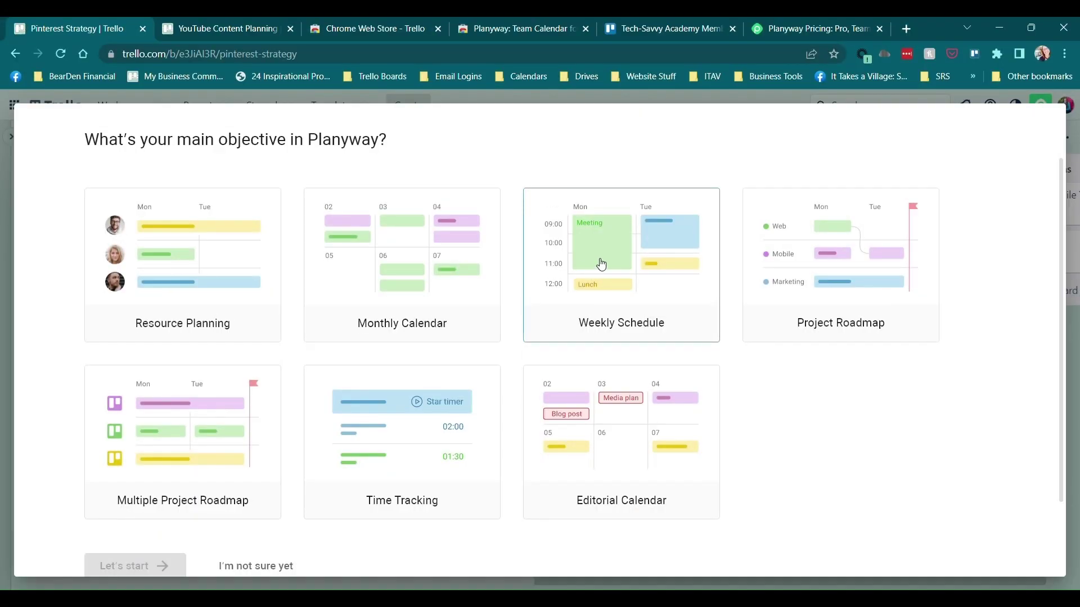
left_click(600, 264)
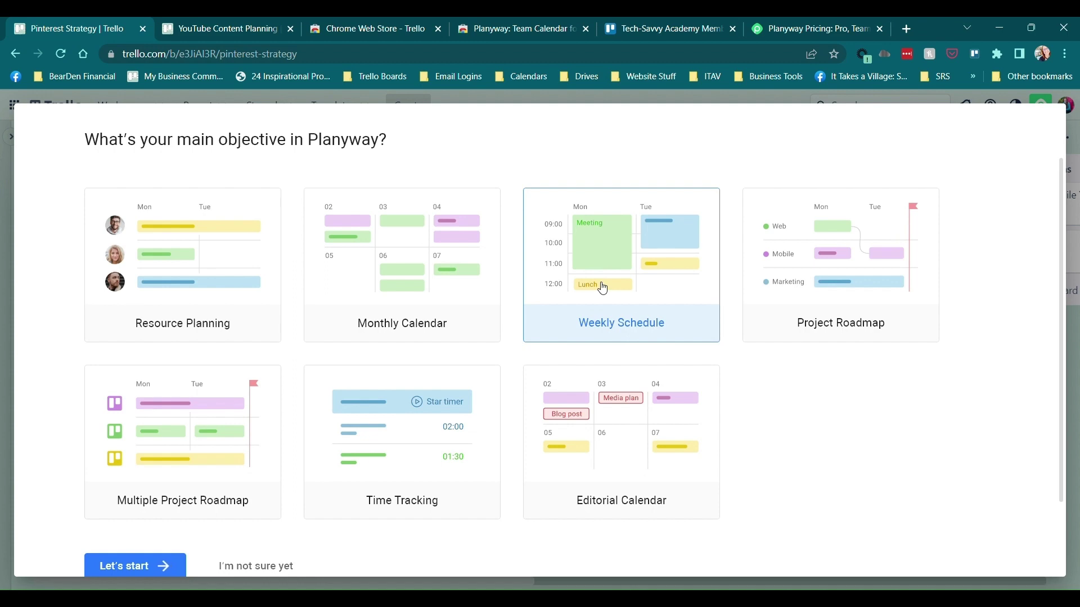
left_click(611, 422)
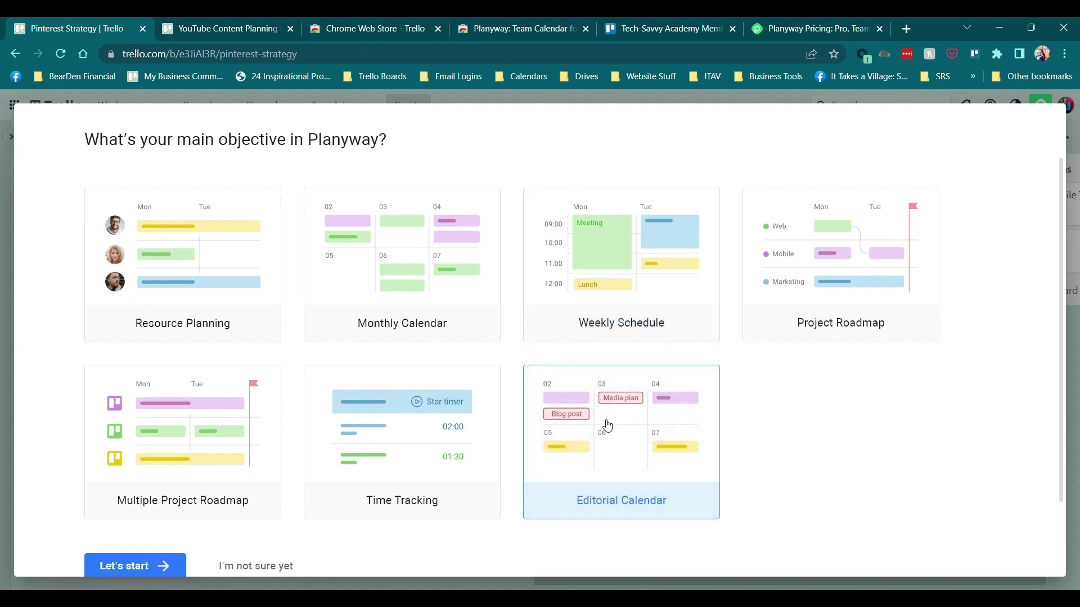
scroll(593, 420, "down", 2)
left_click(138, 468)
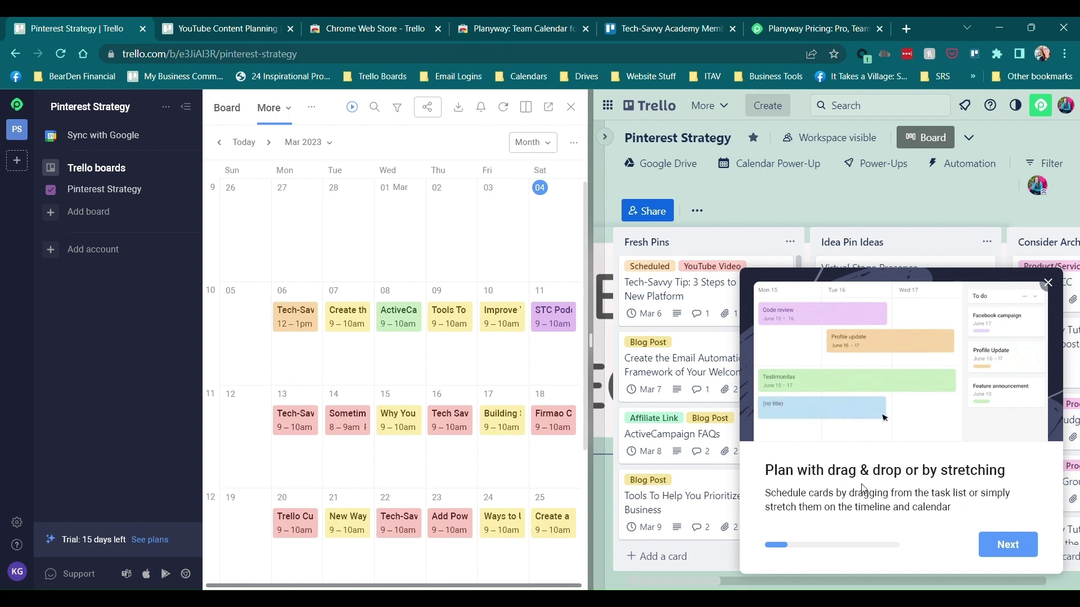
Step through Planyway's tour tips on labels, multiple boards, Google Calendar and collections, then finish it.
left_click(1008, 545)
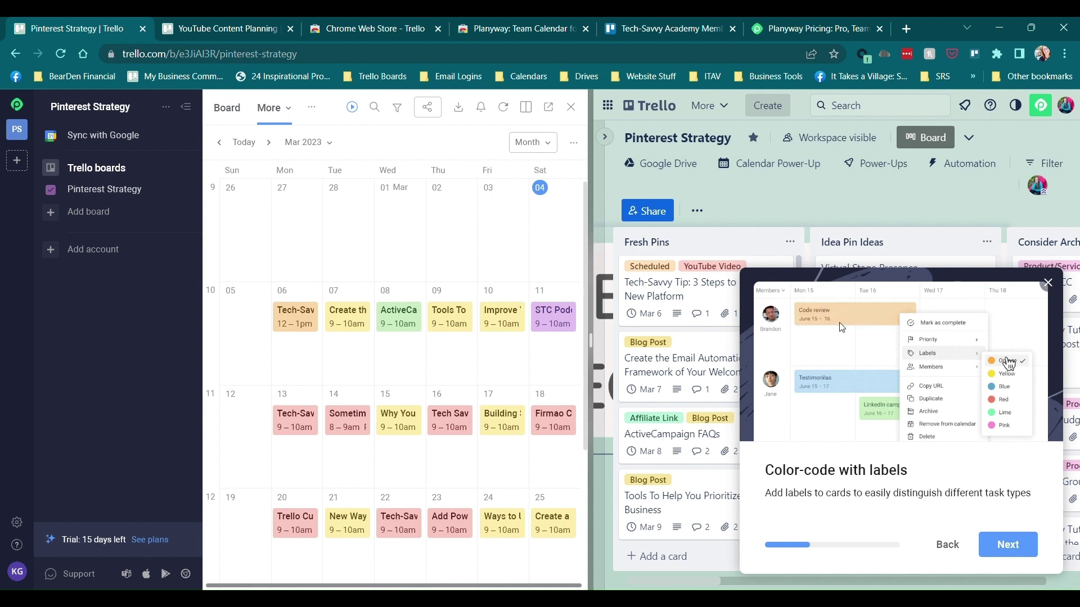
left_click(1018, 550)
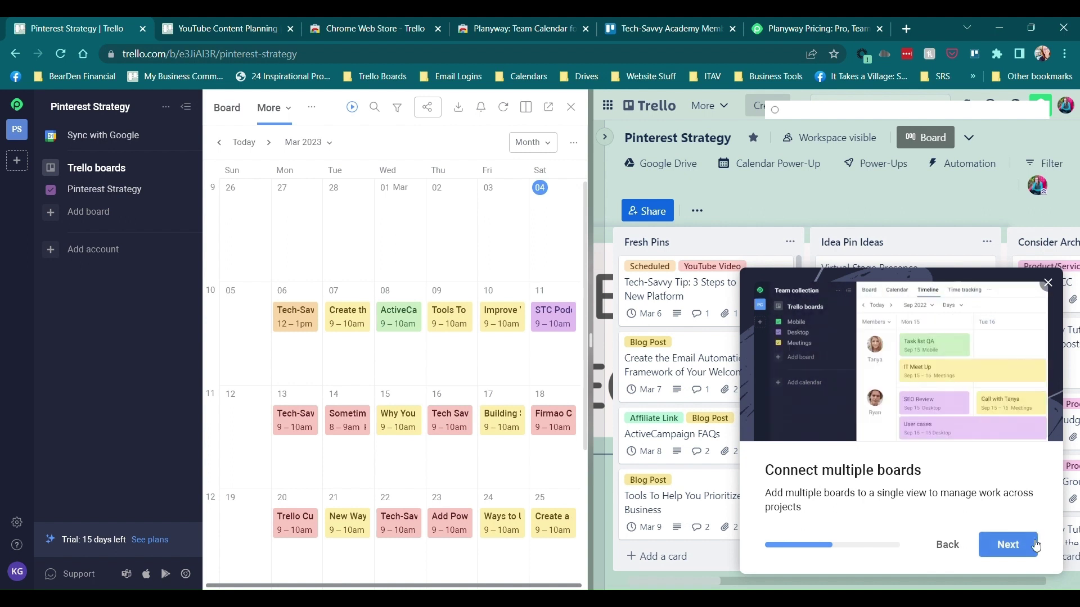
left_click(1035, 545)
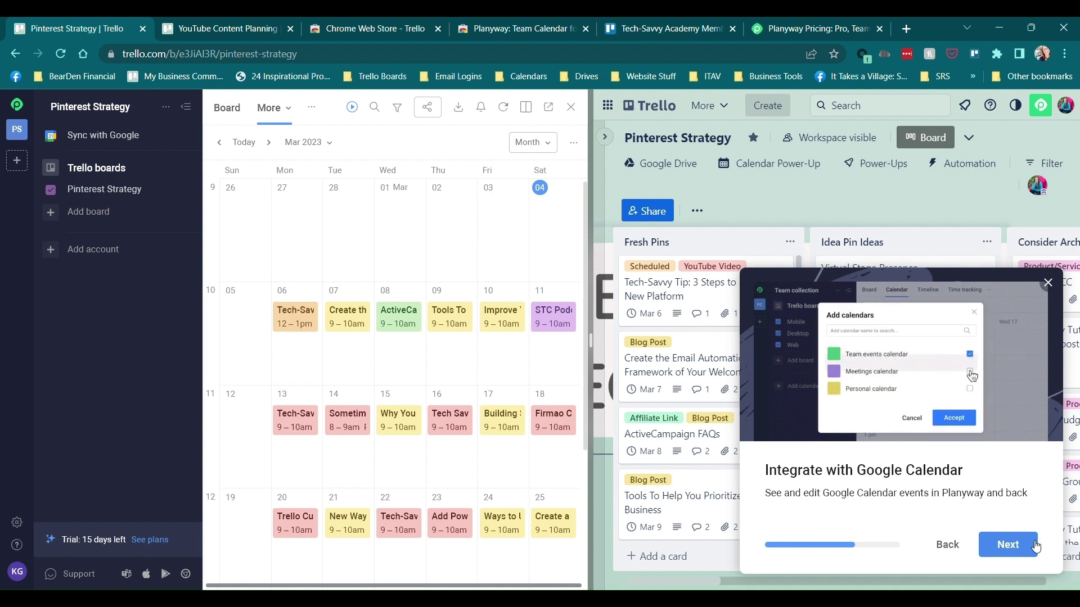
left_click(1036, 545)
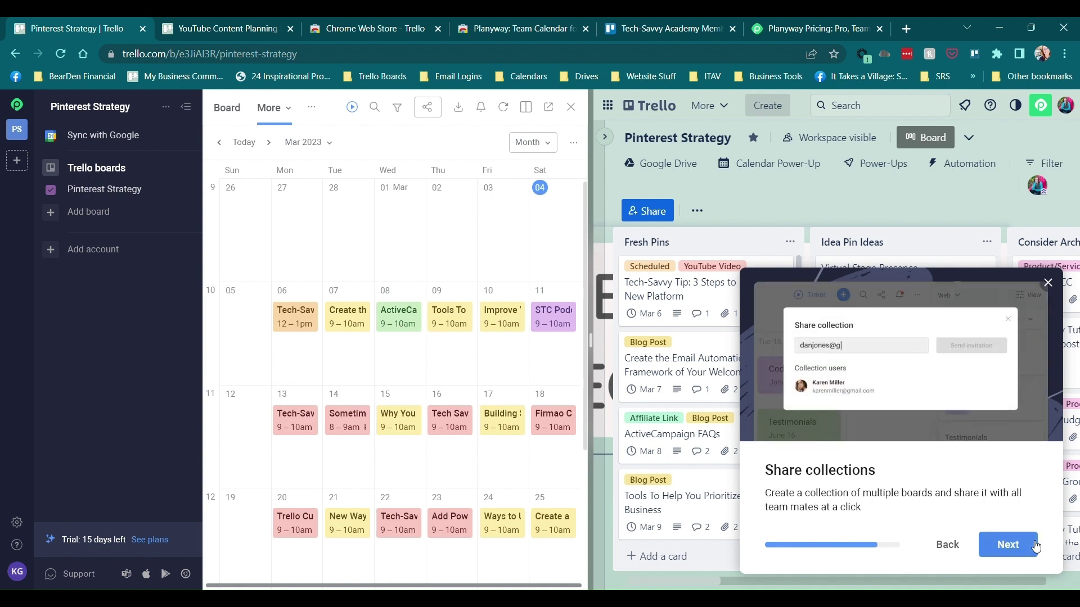
left_click(1035, 546)
left_click(1008, 545)
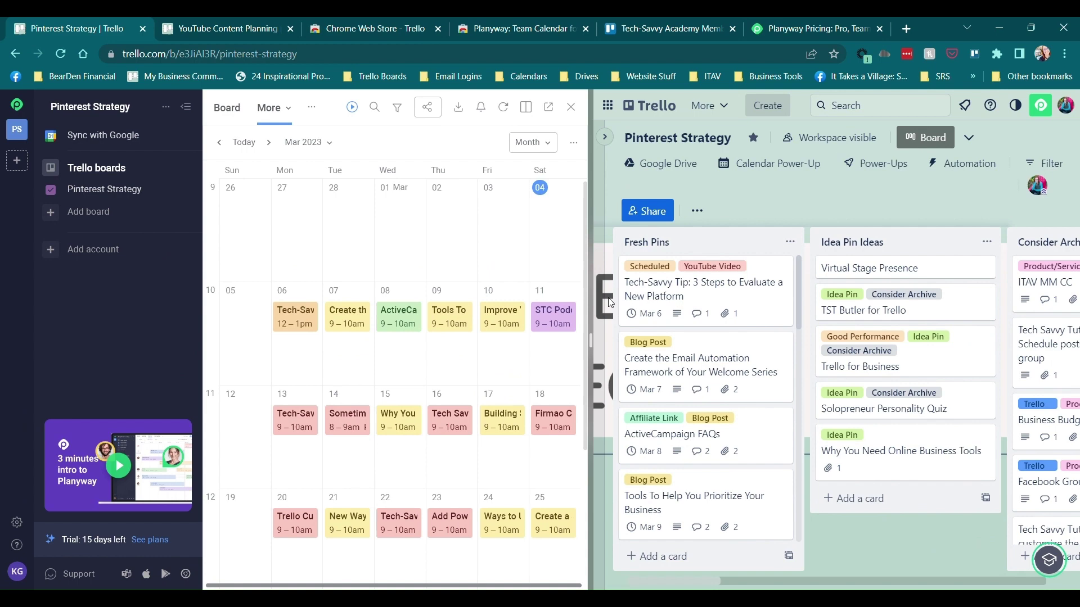
Hide the Planyway calendar from the Pinterest Strategy board and return to Planyway's Web Store page.
scroll(451, 272, "down", 3)
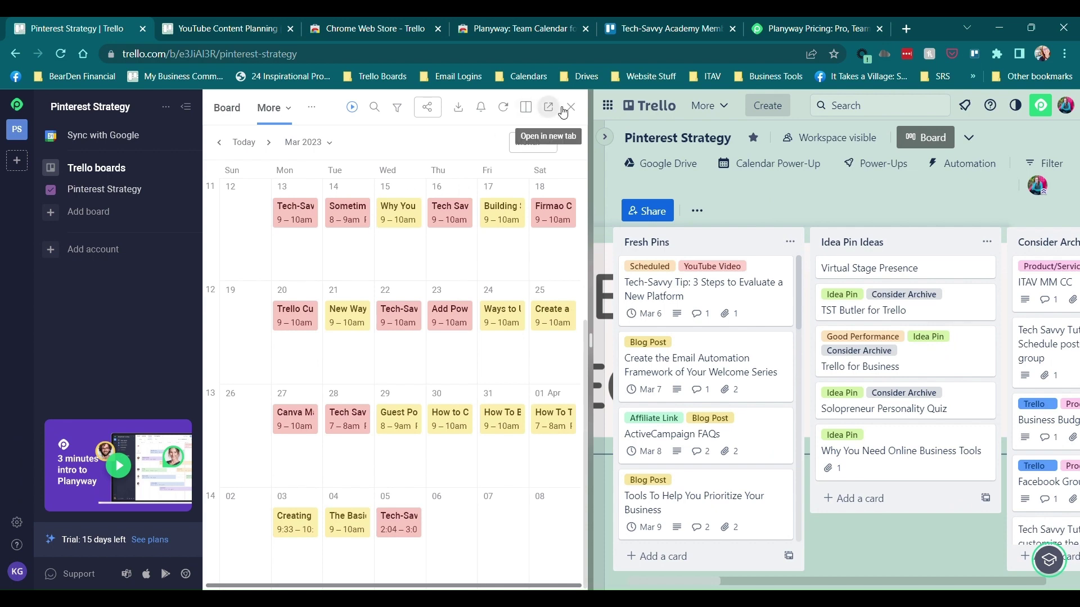
left_click(604, 137)
left_click(757, 153)
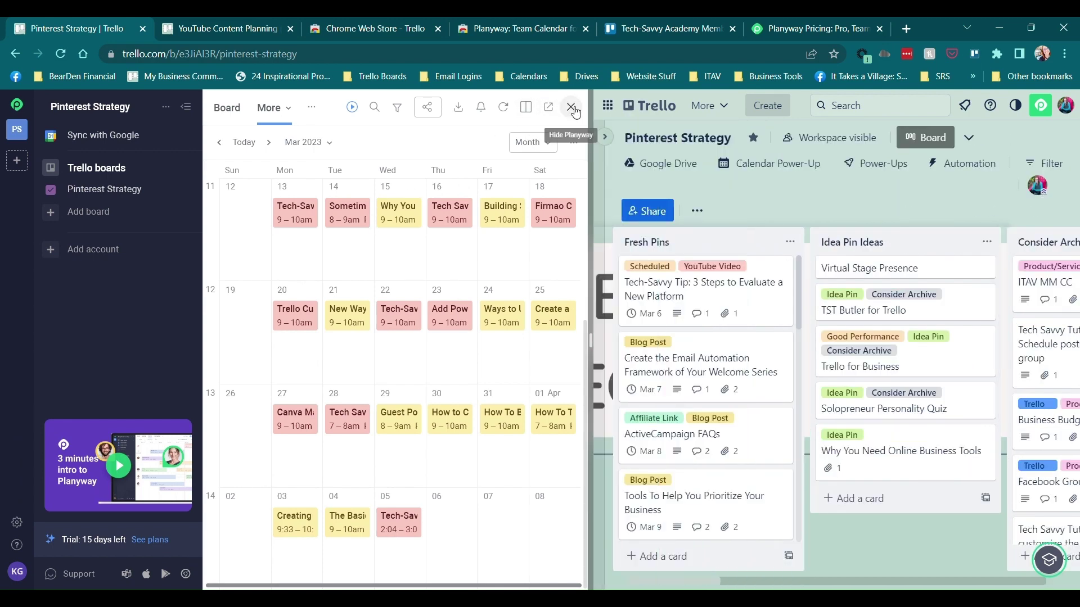
left_click(571, 107)
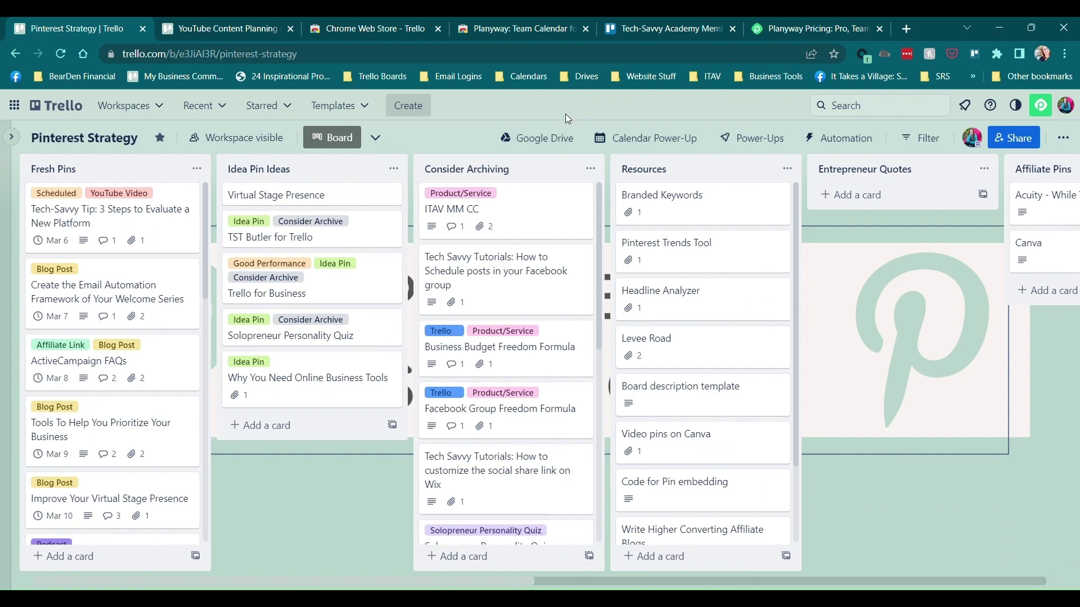
left_click(625, 28)
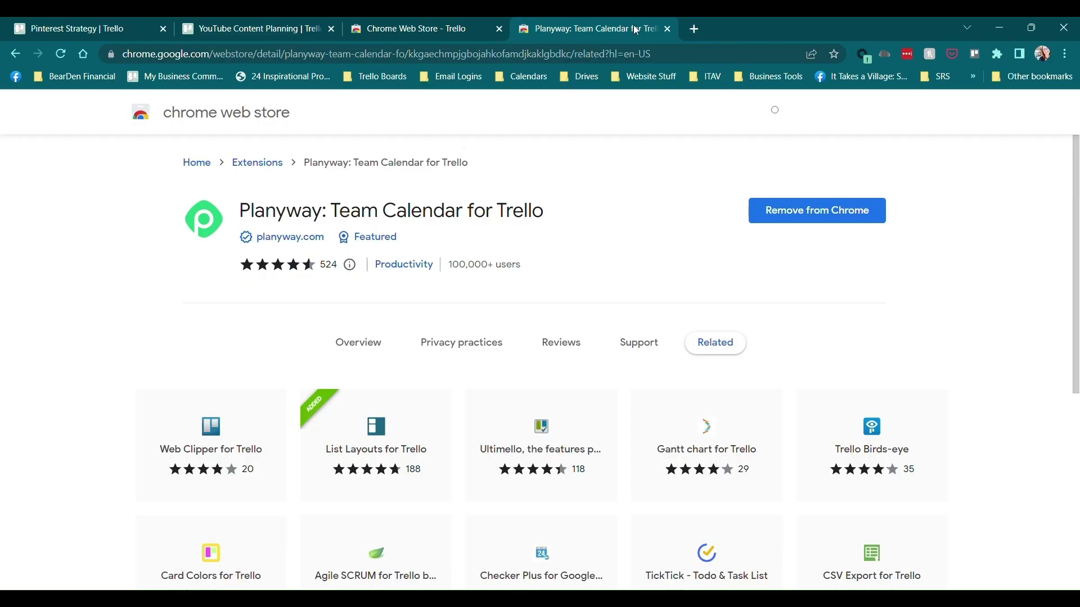
Close Planyway's store page and open Trello Card Numbers from the Trello search results.
left_click(667, 29)
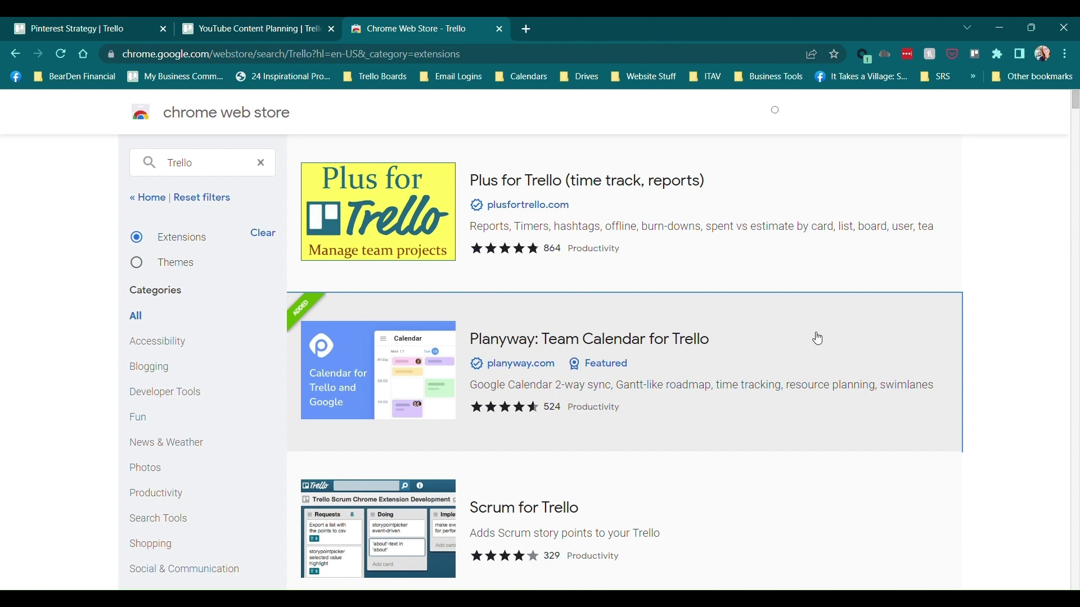
scroll(750, 287, "down", 4)
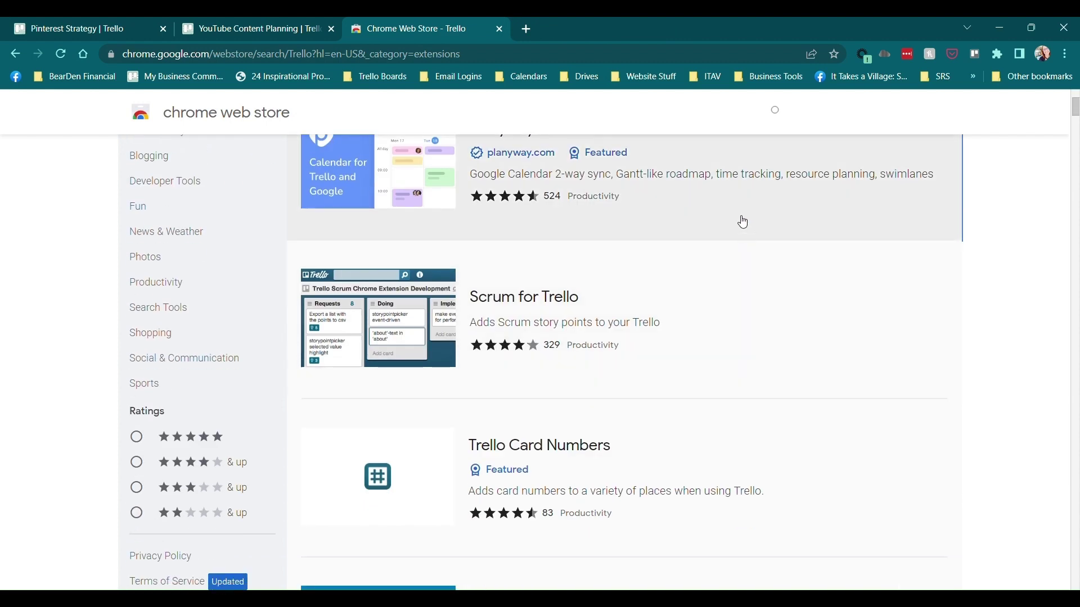
scroll(742, 225, "down", 3)
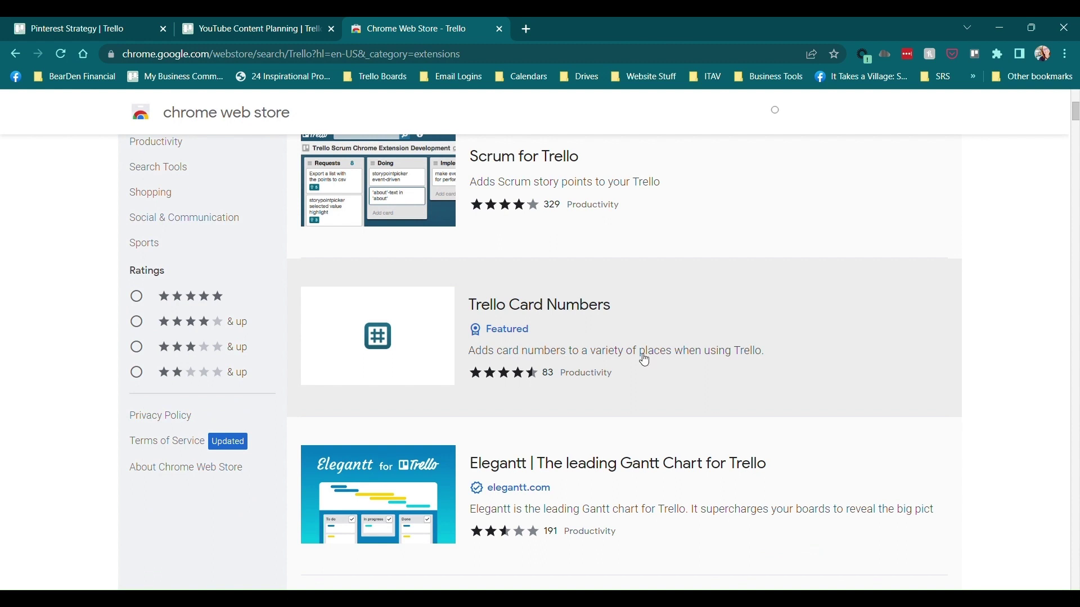
left_click(608, 311)
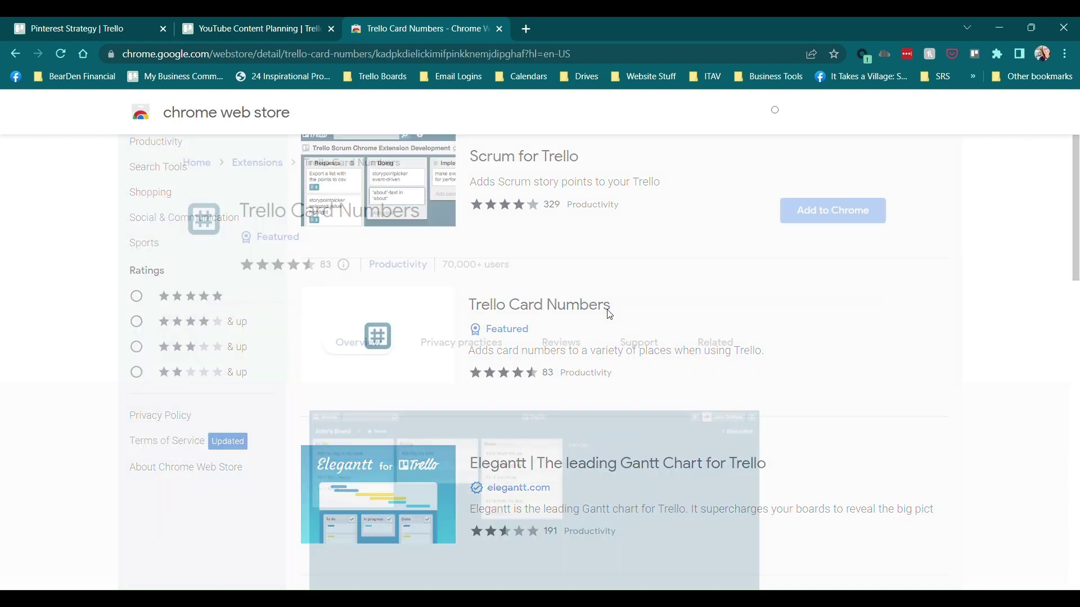
scroll(729, 293, "down", 1)
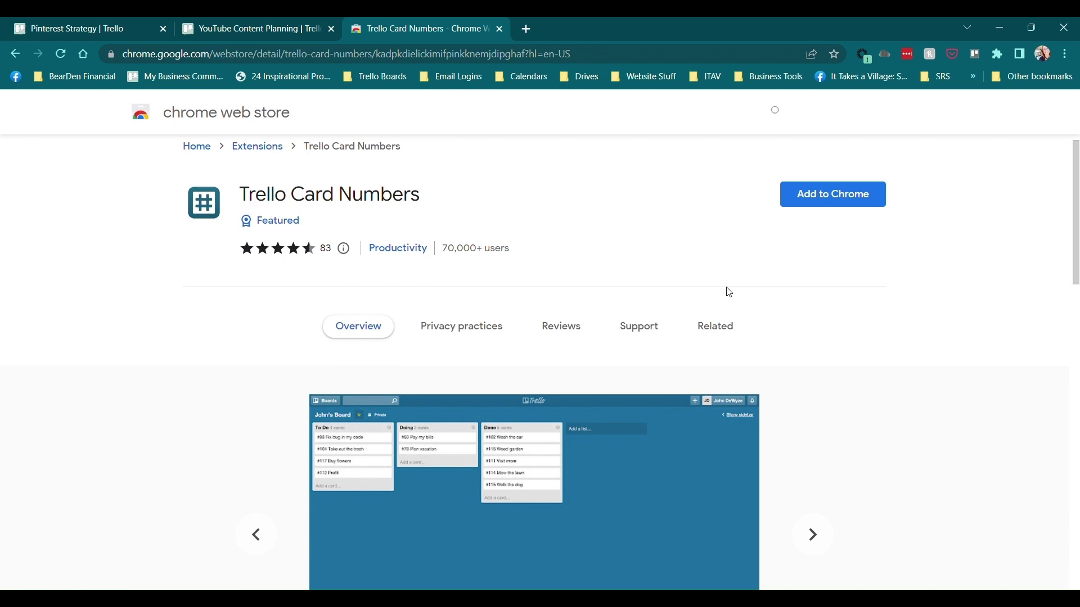
scroll(729, 292, "down", 3)
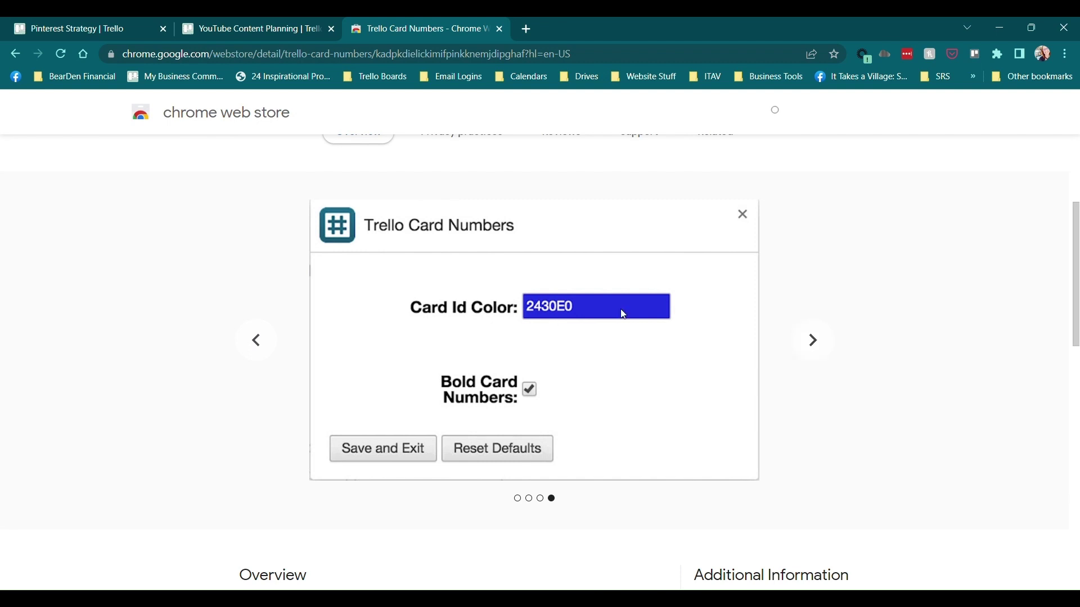
left_click(258, 348)
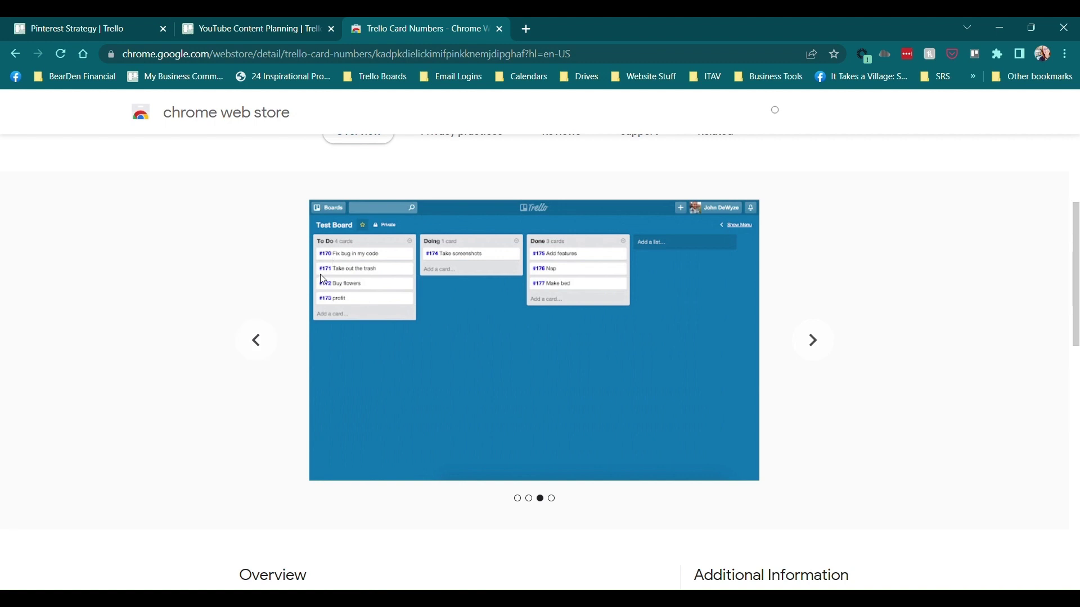
left_click(792, 337)
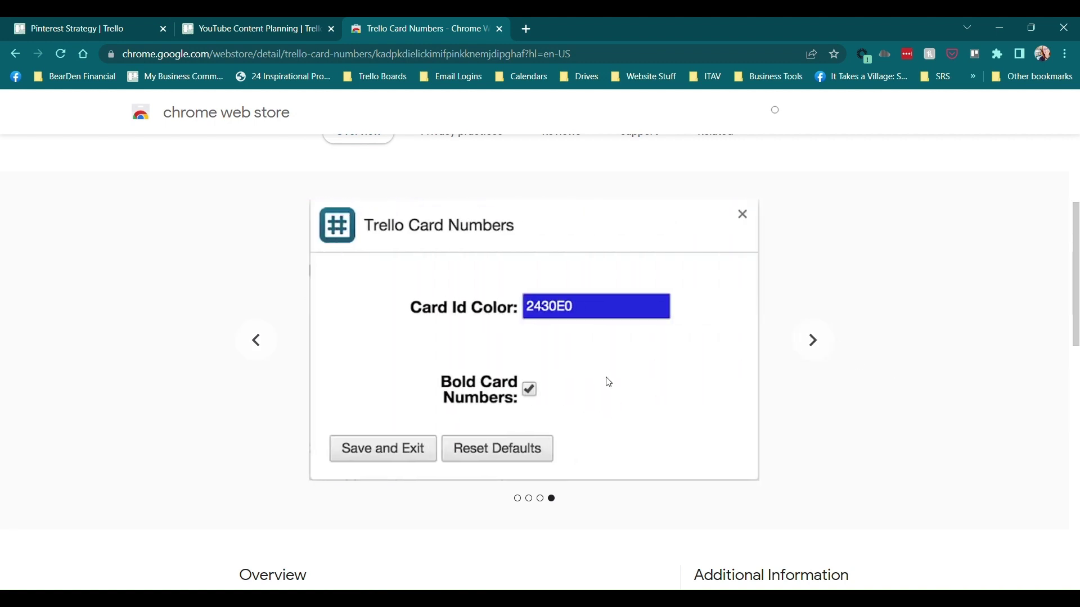
left_click(814, 343)
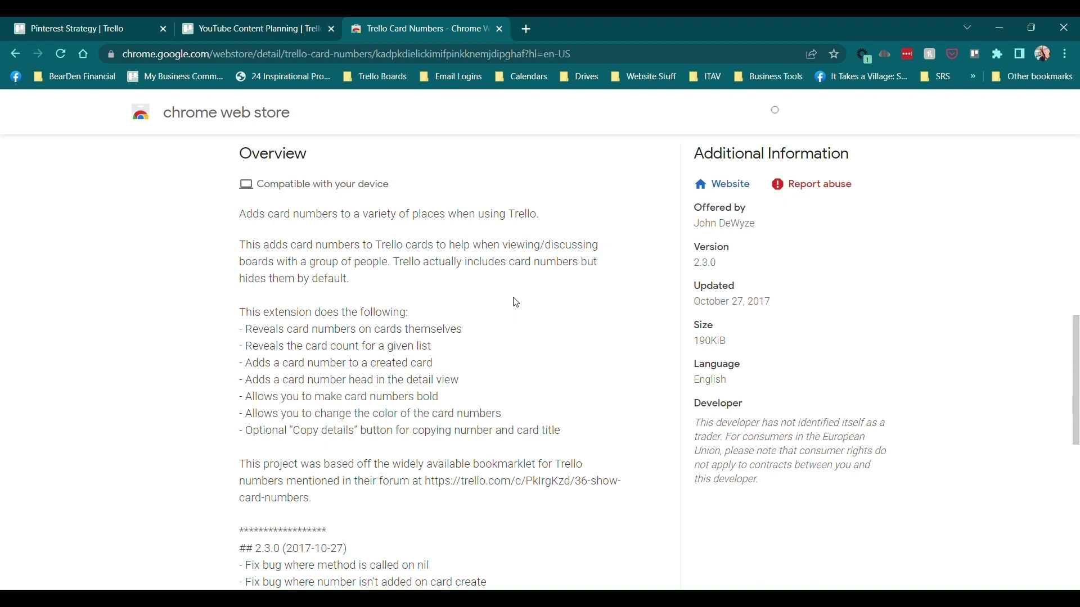
Go back to the Trello search results and open the Pro for Trello listing.
left_click(14, 54)
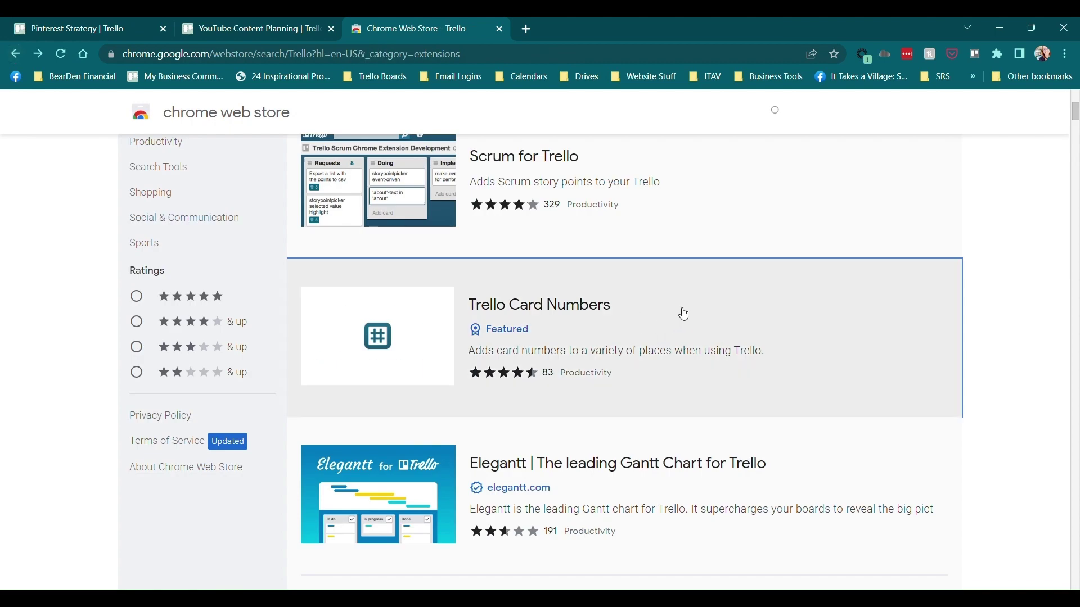
scroll(635, 332, "down", 3)
scroll(648, 327, "down", 4)
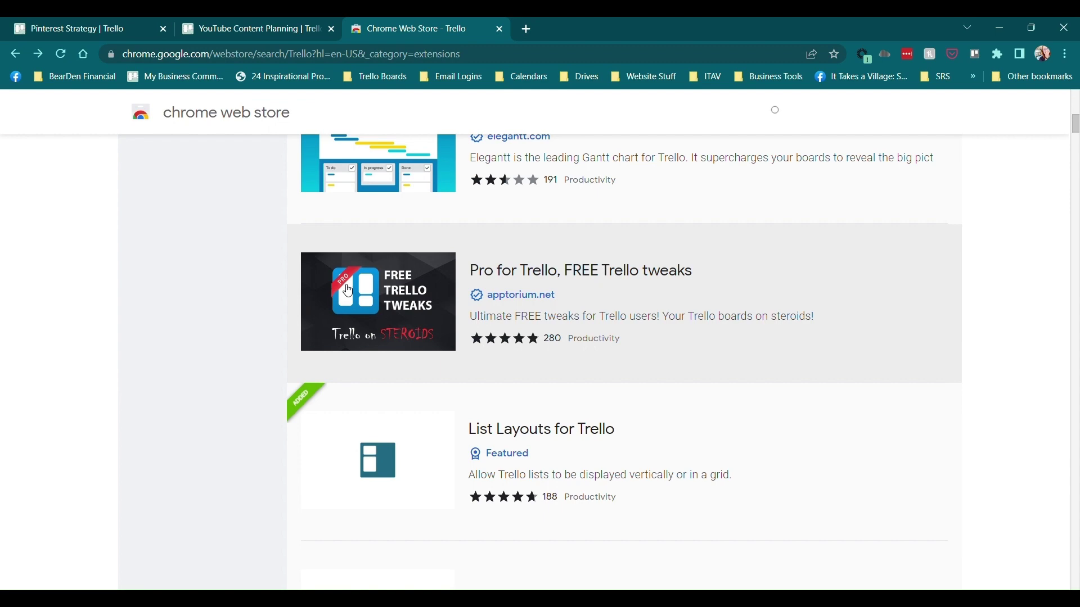
left_click(677, 318)
Browse through Pro for Trello's showcase screenshots and scroll down its listing.
scroll(787, 320, "down", 3)
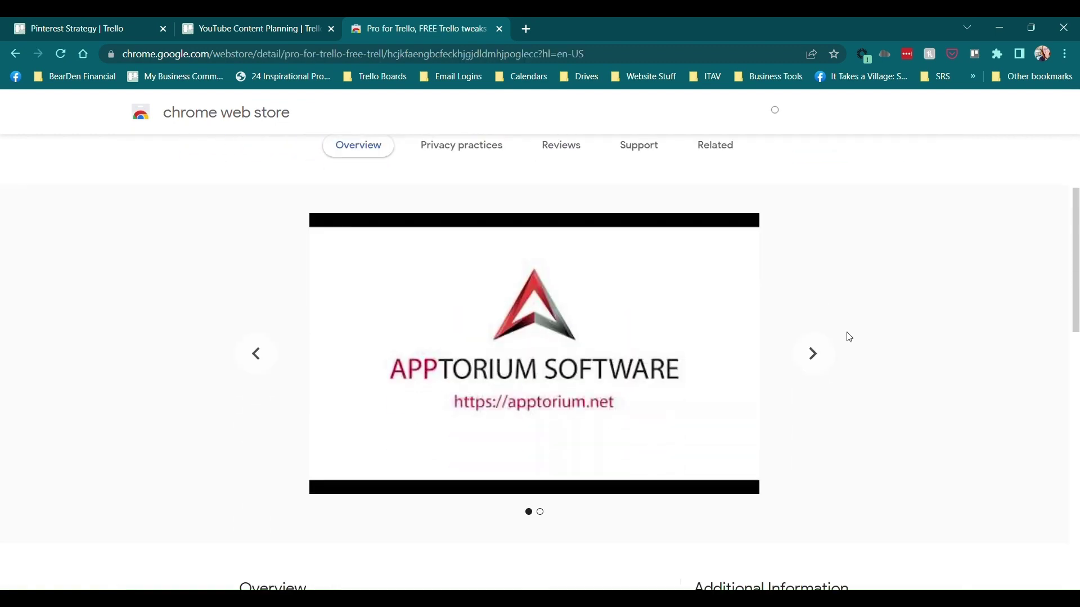
left_click(812, 341)
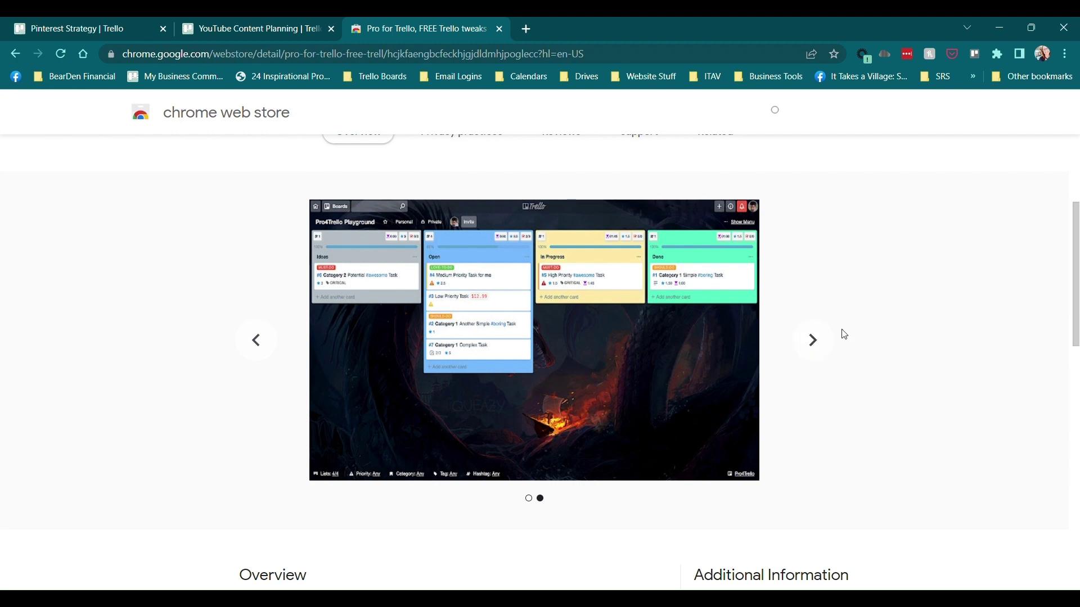
left_click(831, 349)
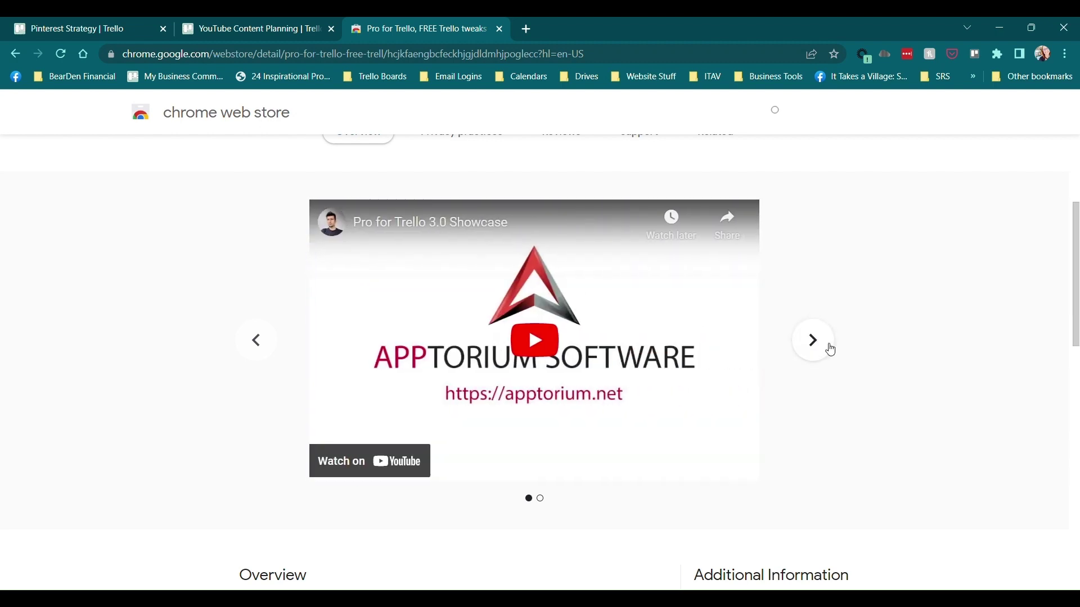
scroll(831, 360, "down", 5)
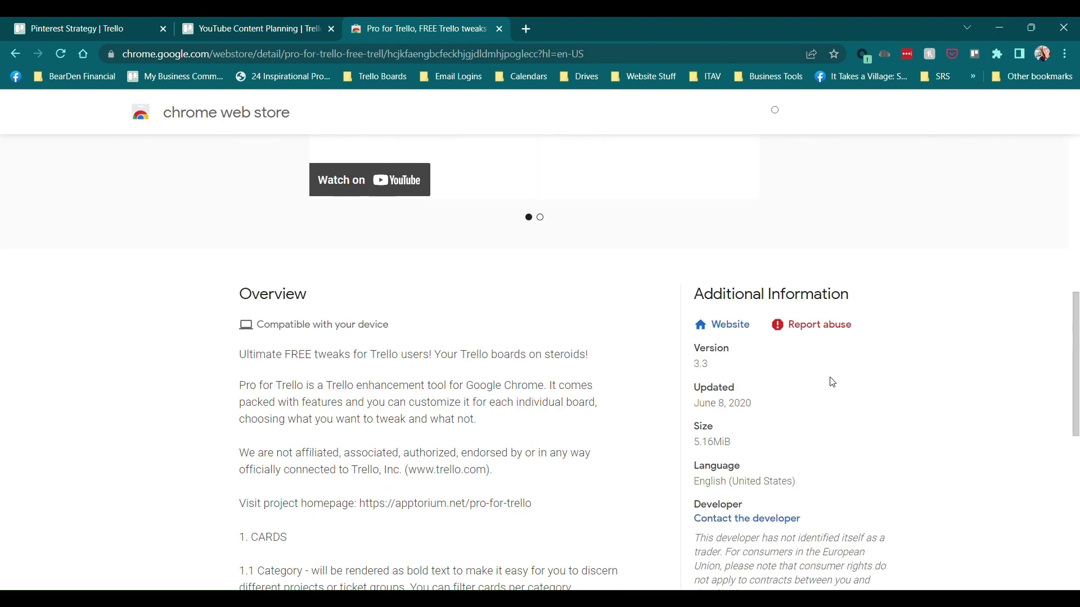
Open Pro for Trello's Apptorium website, scroll through the feature page, then close that tab.
left_click(746, 325)
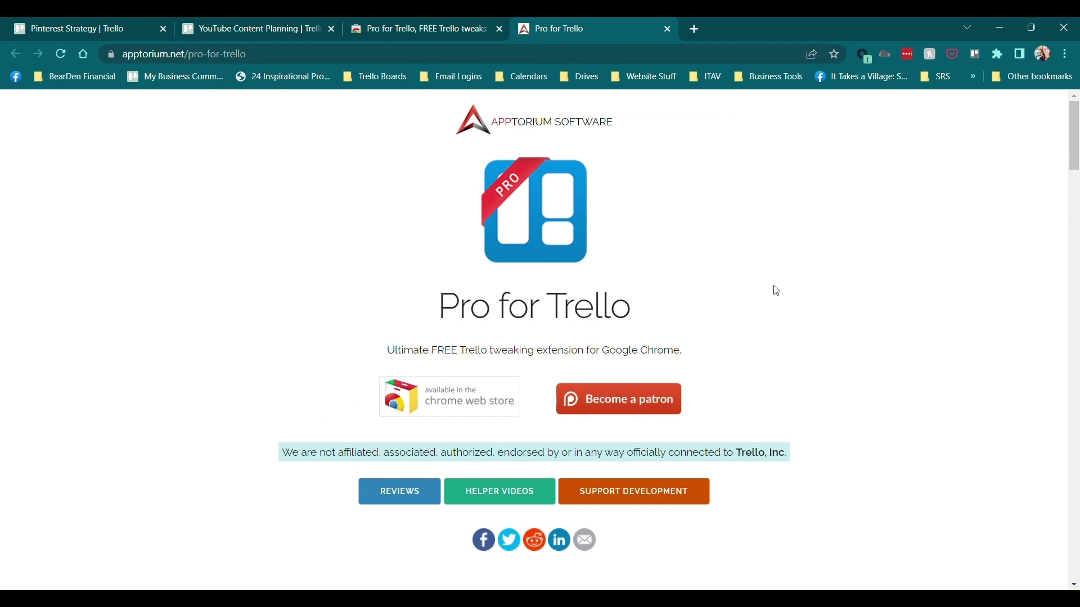
scroll(781, 298, "down", 5)
scroll(866, 301, "down", 4)
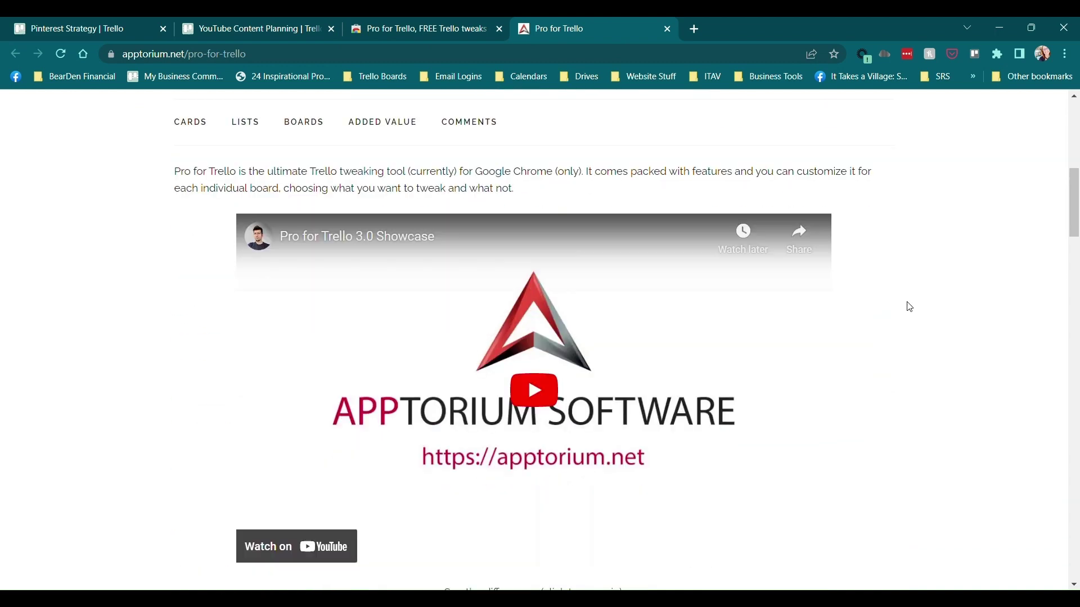
scroll(911, 309, "down", 6)
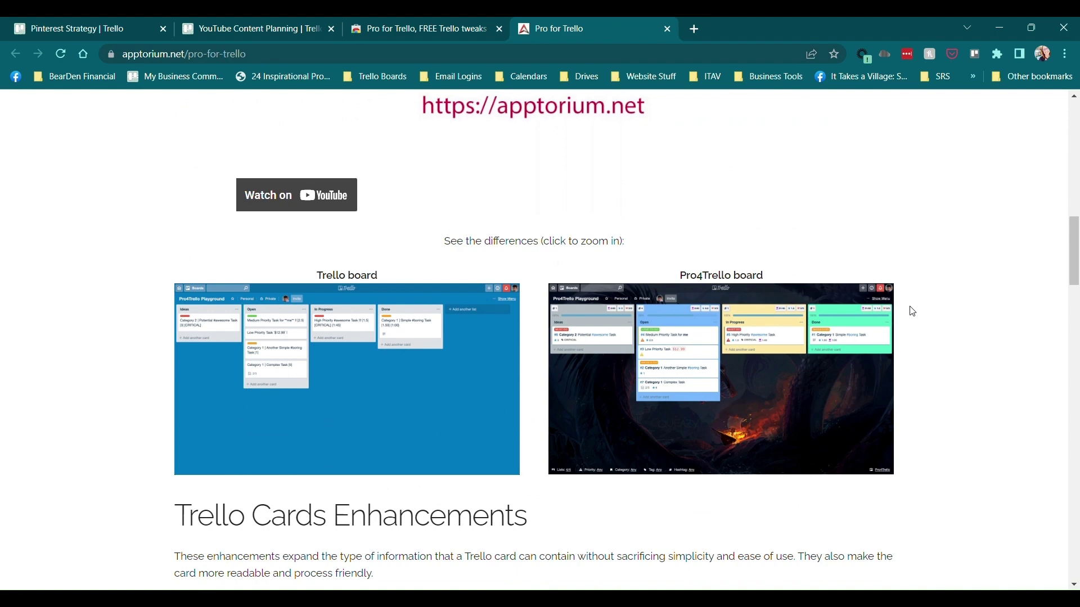
scroll(913, 311, "down", 4)
scroll(912, 311, "down", 4)
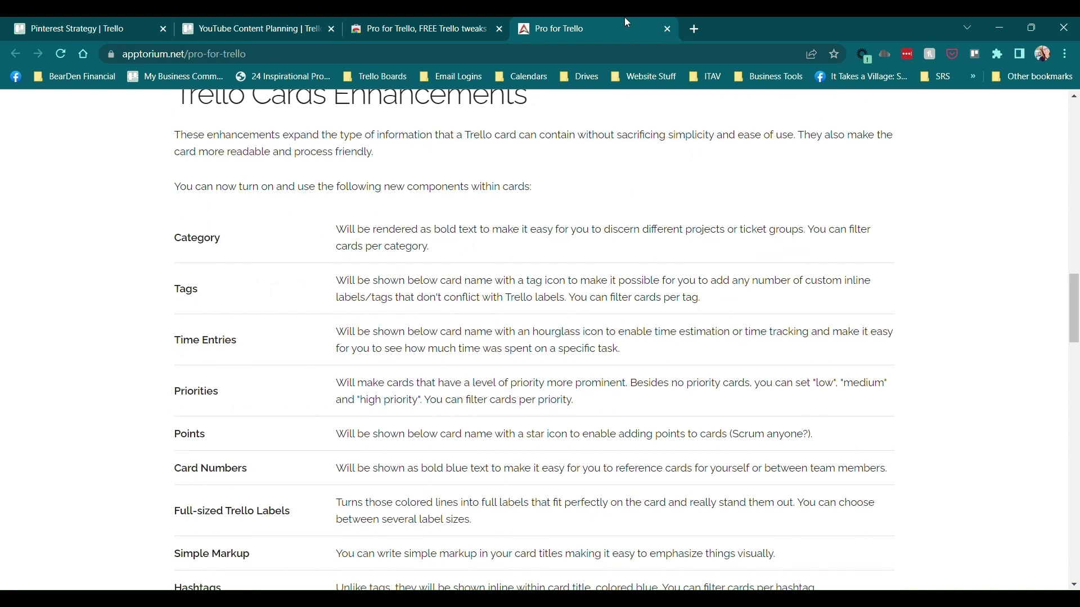
left_click(668, 29)
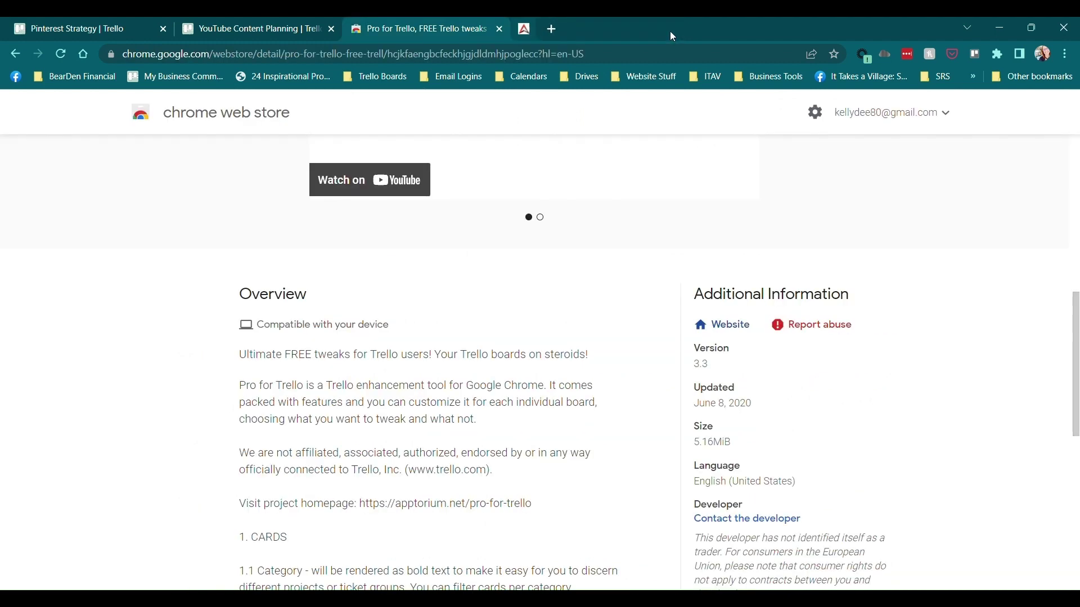
Open List Layouts for Trello from the search results and remove it from Chrome.
left_click(16, 54)
scroll(841, 287, "down", 4)
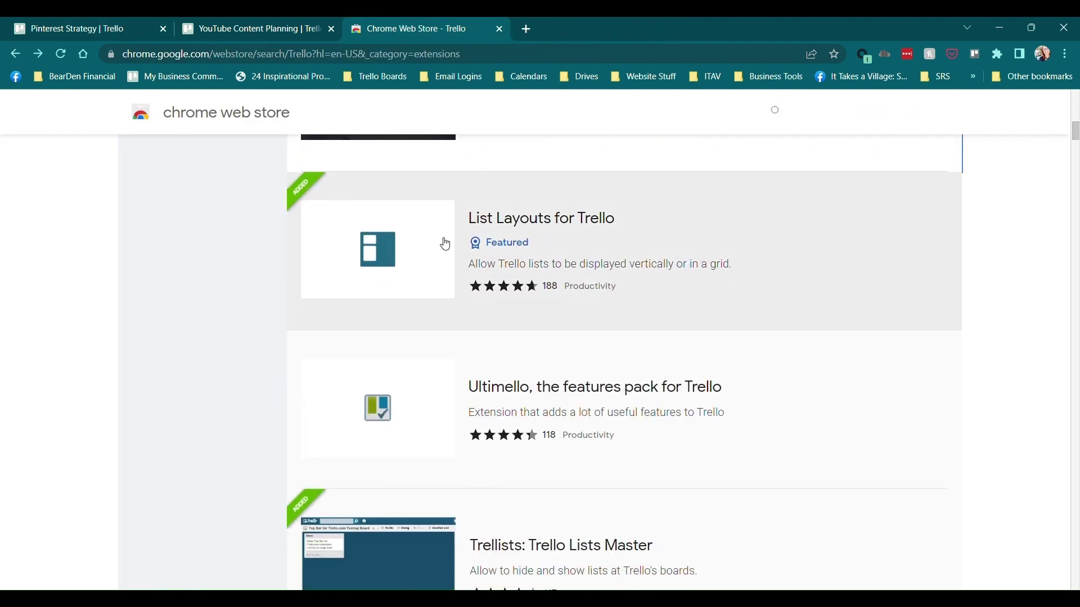
left_click(586, 238)
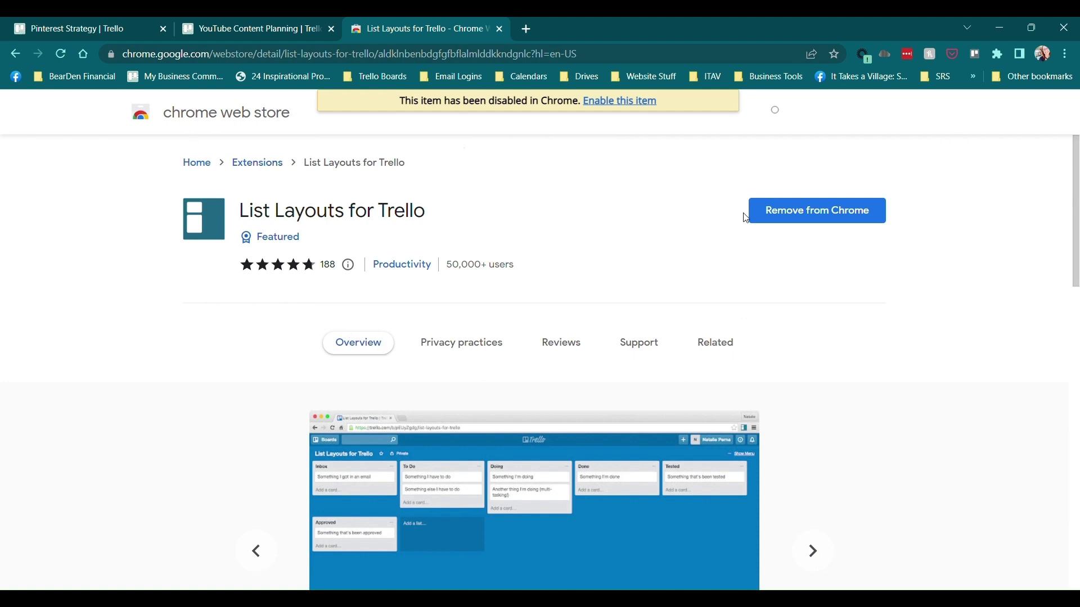
left_click(813, 209)
Return to the Trello search results and scroll down to Next Step for Trello.
left_click(15, 54)
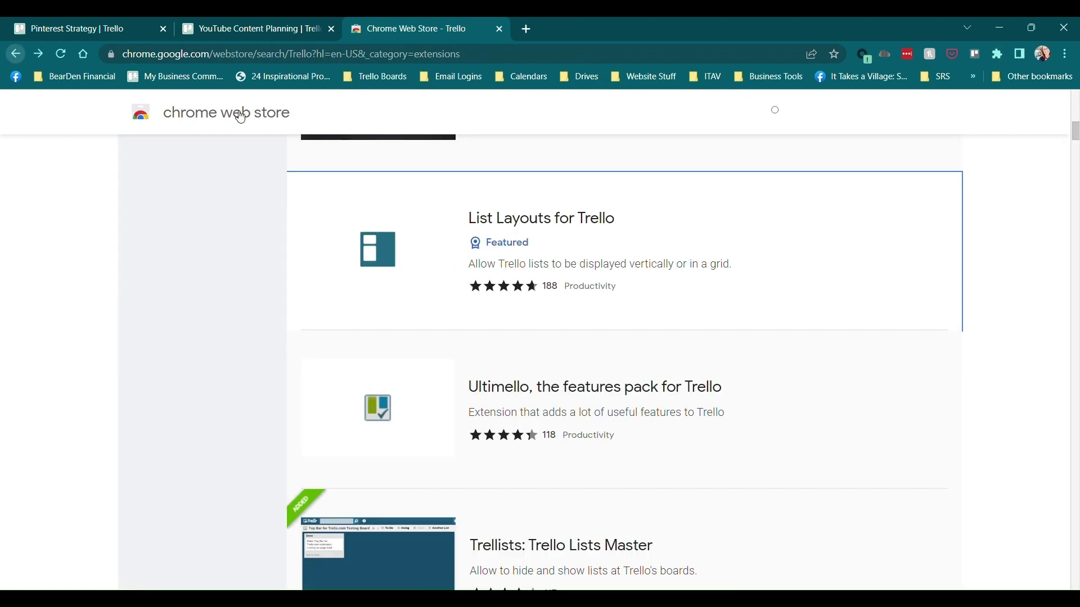
scroll(720, 323, "down", 2)
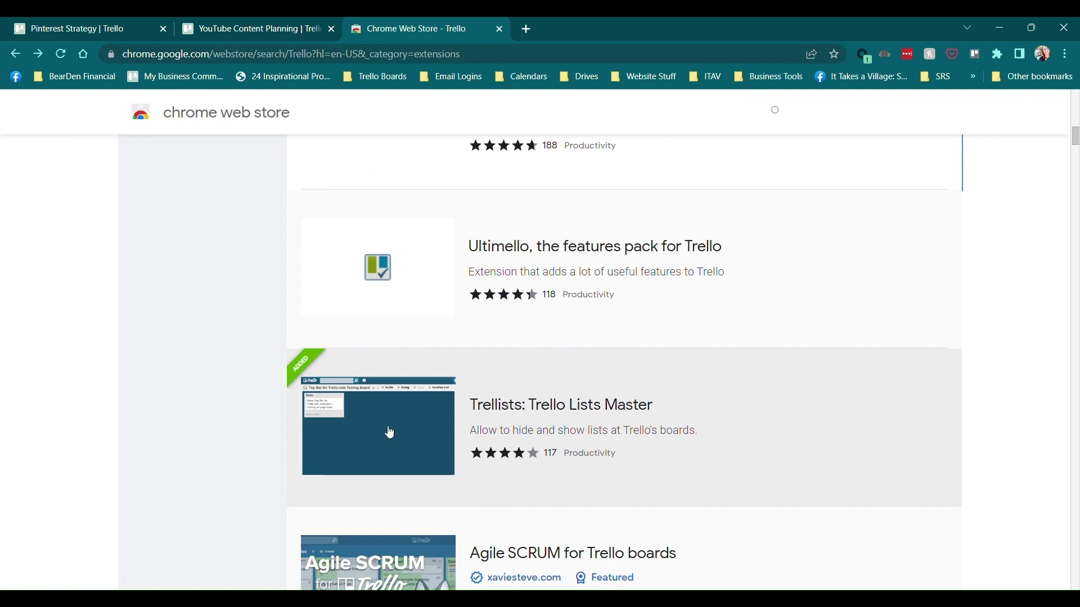
scroll(851, 410, "down", 5)
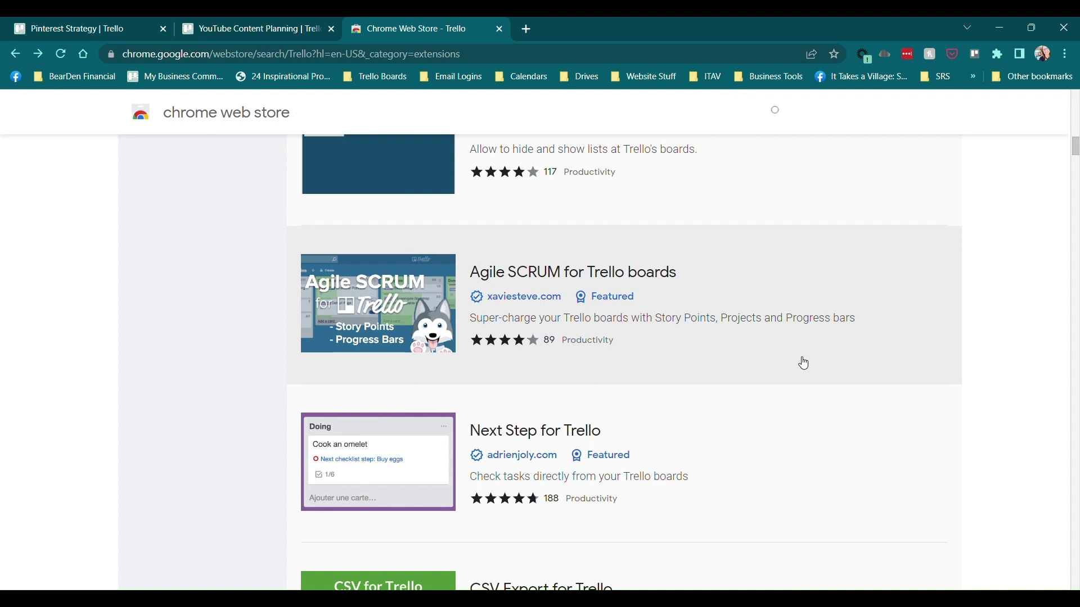
scroll(805, 364, "down", 1)
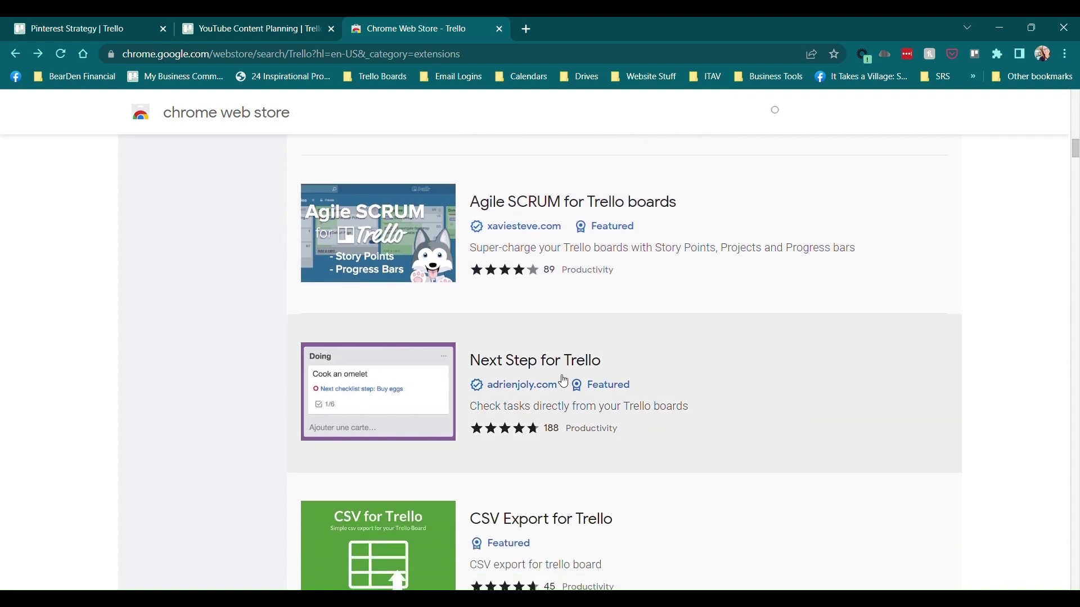
Open the Next Step for Trello listing and view its next preview screenshot.
left_click(699, 379)
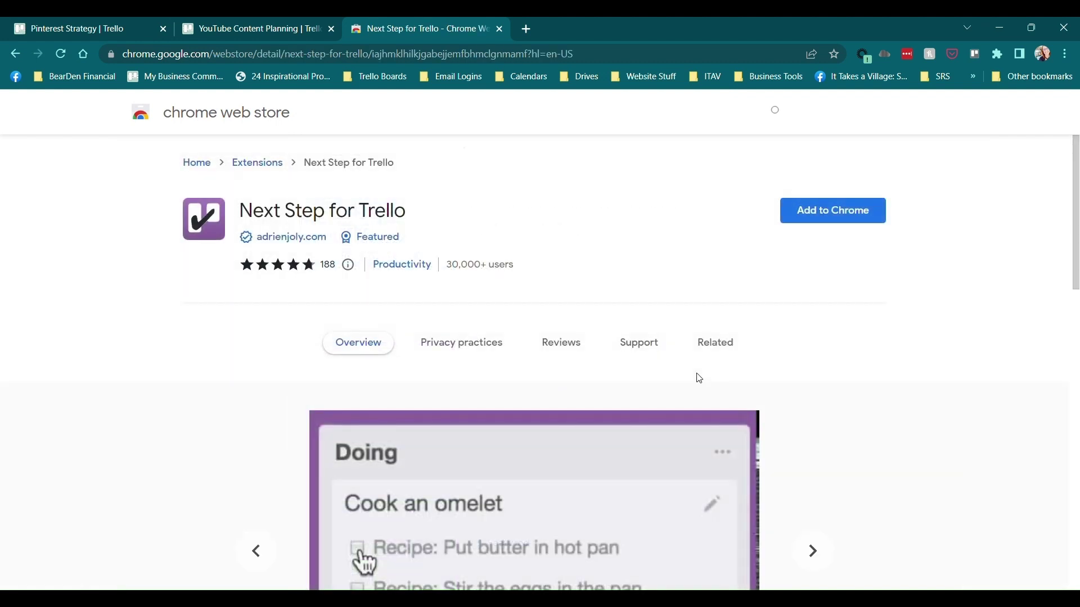
scroll(725, 366, "down", 4)
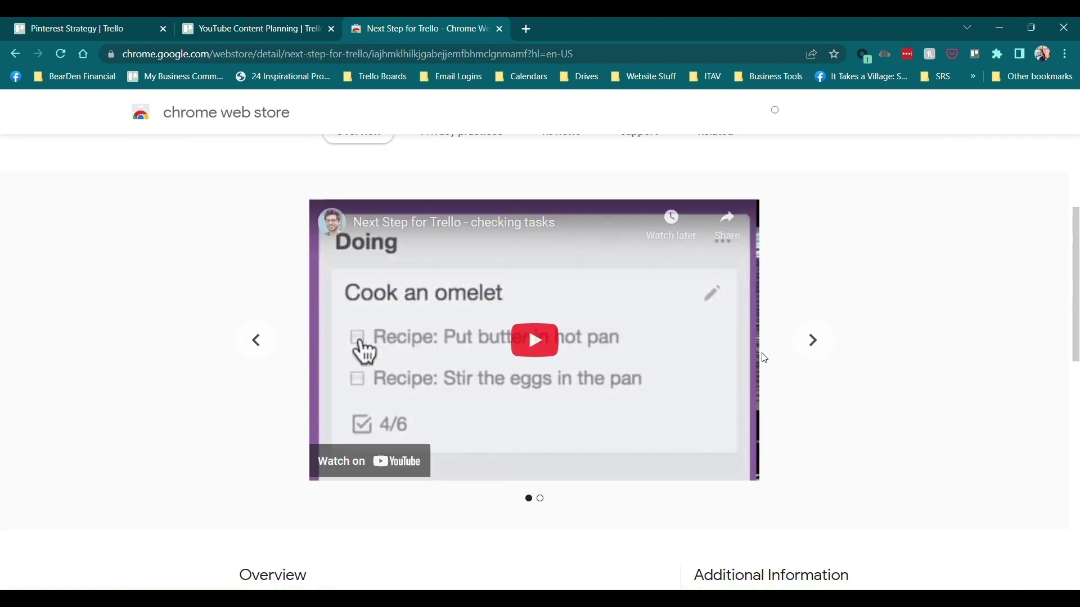
left_click(823, 349)
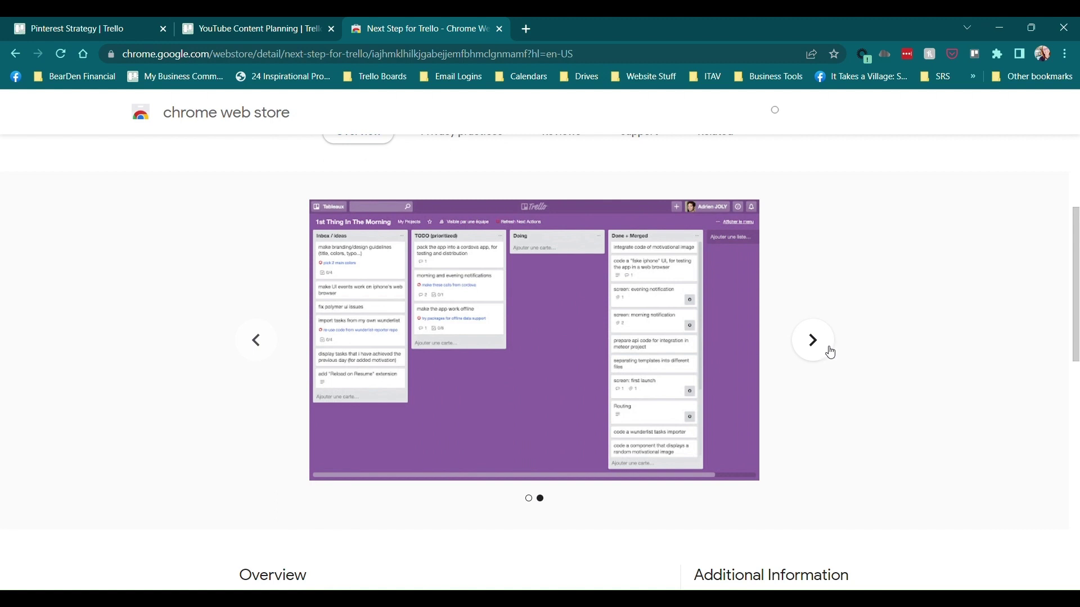
Read through the listing's Overview details, then bring up the YouTube Content Planning board.
scroll(844, 353, "down", 5)
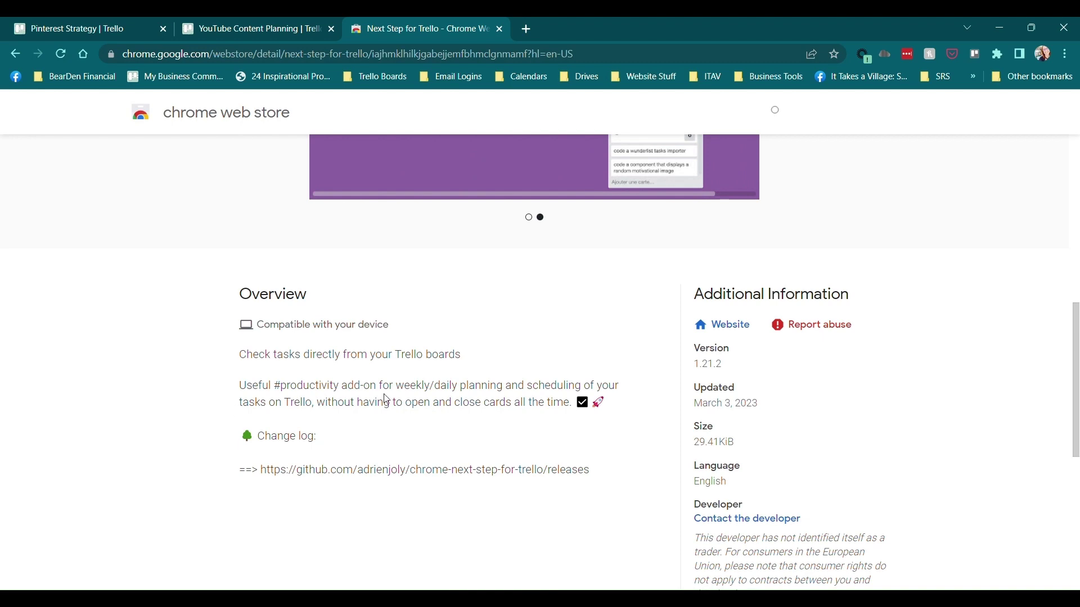
scroll(568, 424, "down", 5)
scroll(573, 424, "up", 12)
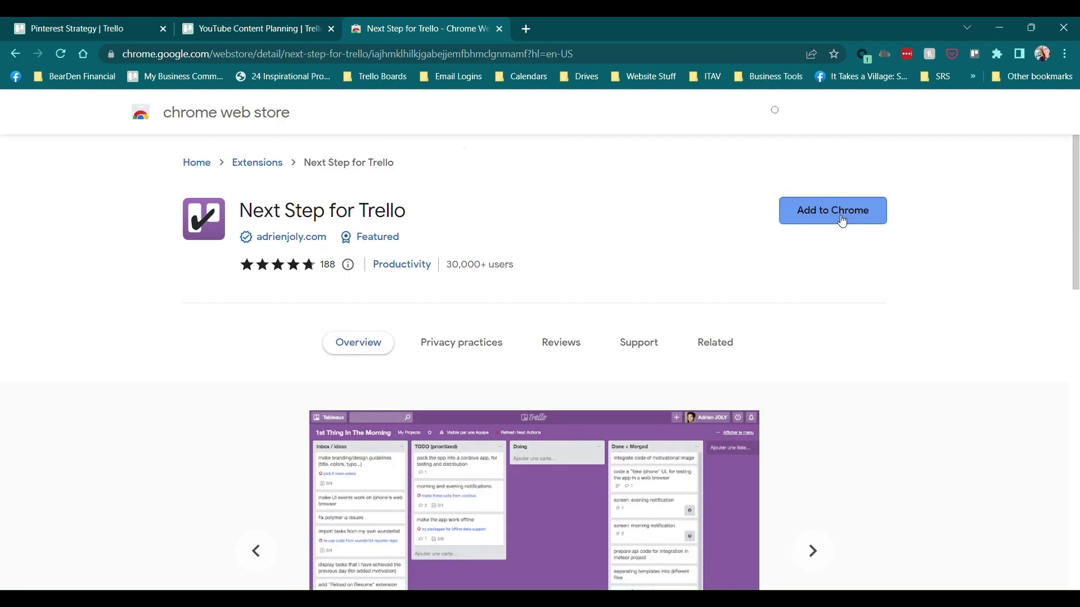
left_click(236, 27)
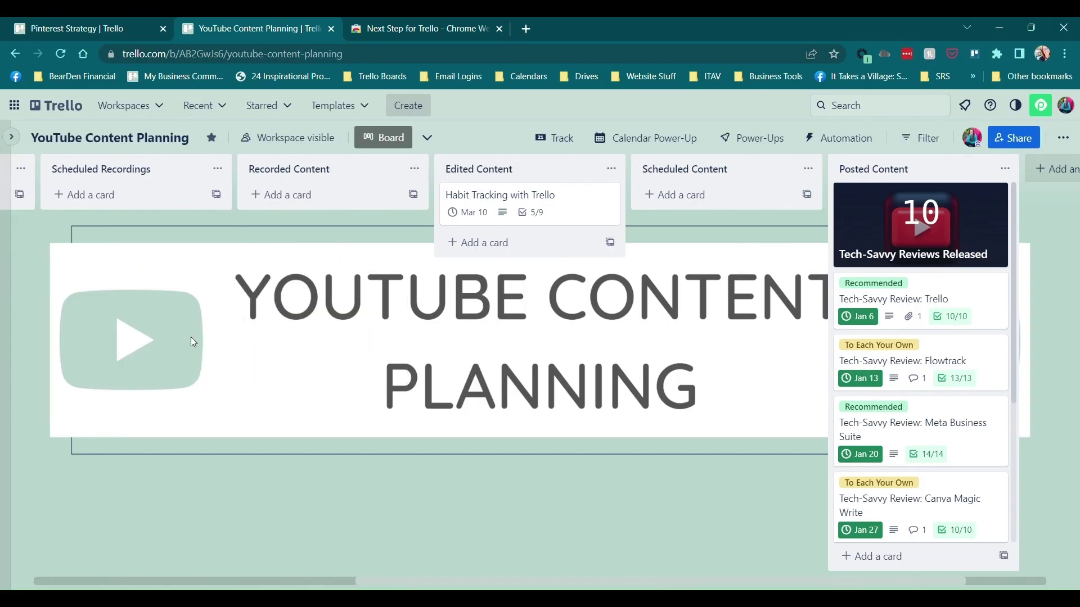
Check the Habit Tracking with Trello card and board menu, then reload the YouTube Content Planning board.
left_click(495, 202)
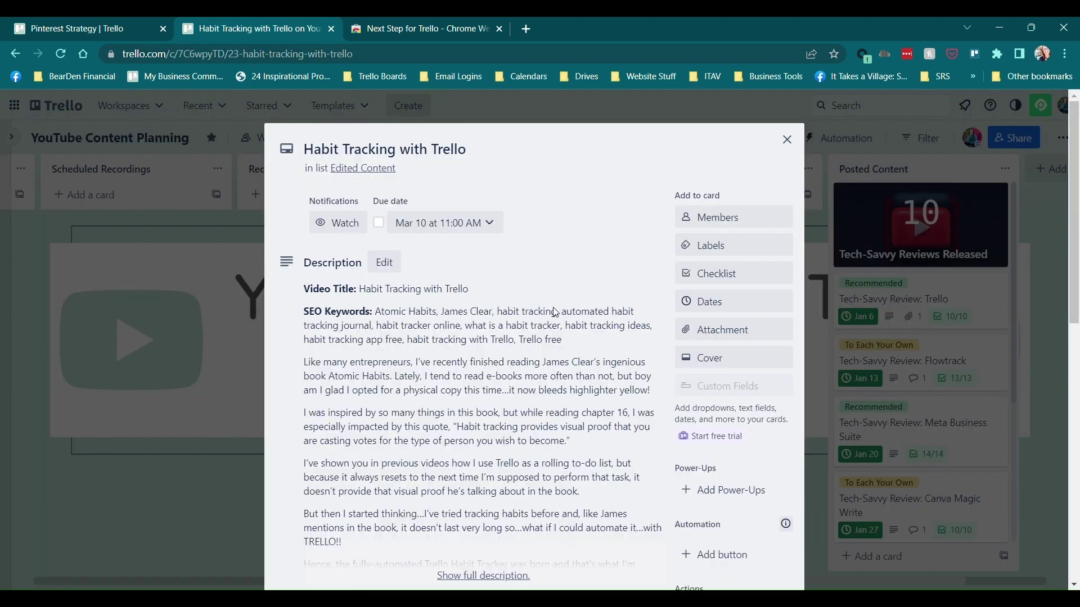
scroll(559, 317, "down", 5)
scroll(559, 316, "down", 3)
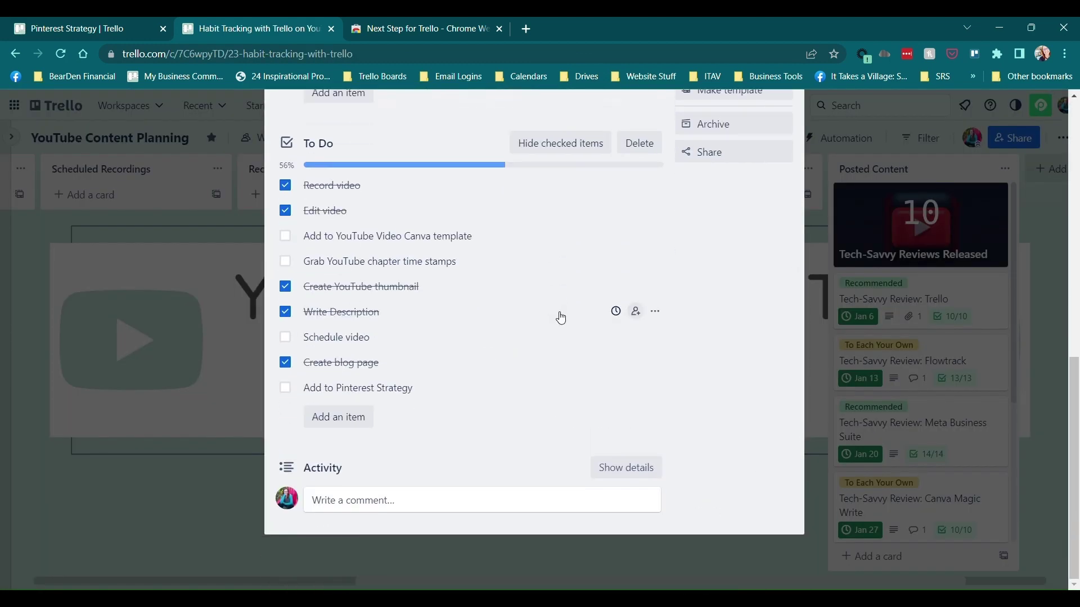
left_click(109, 302)
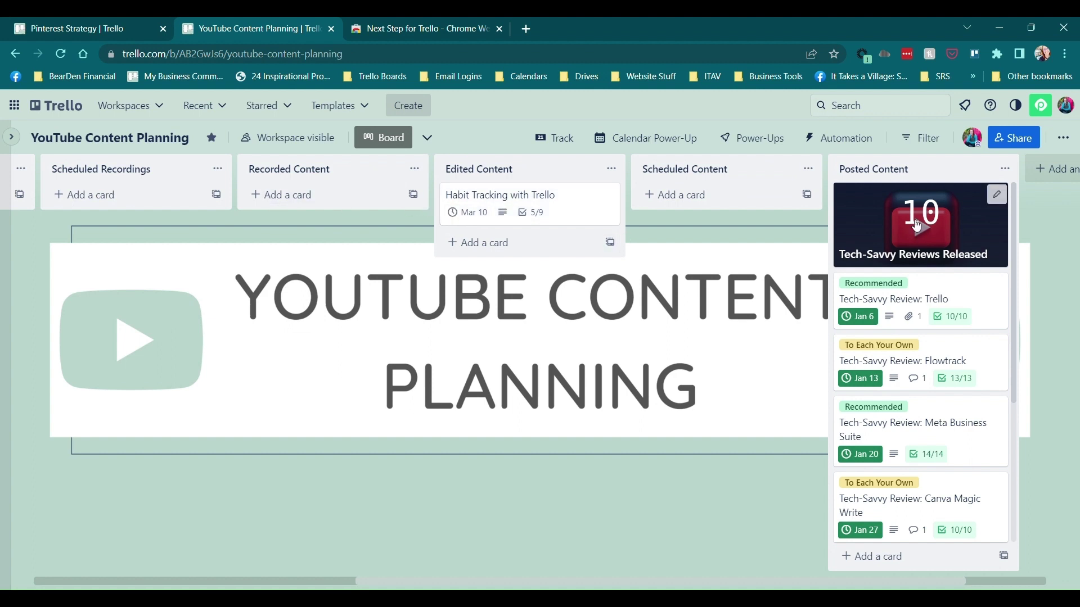
left_click(1070, 139)
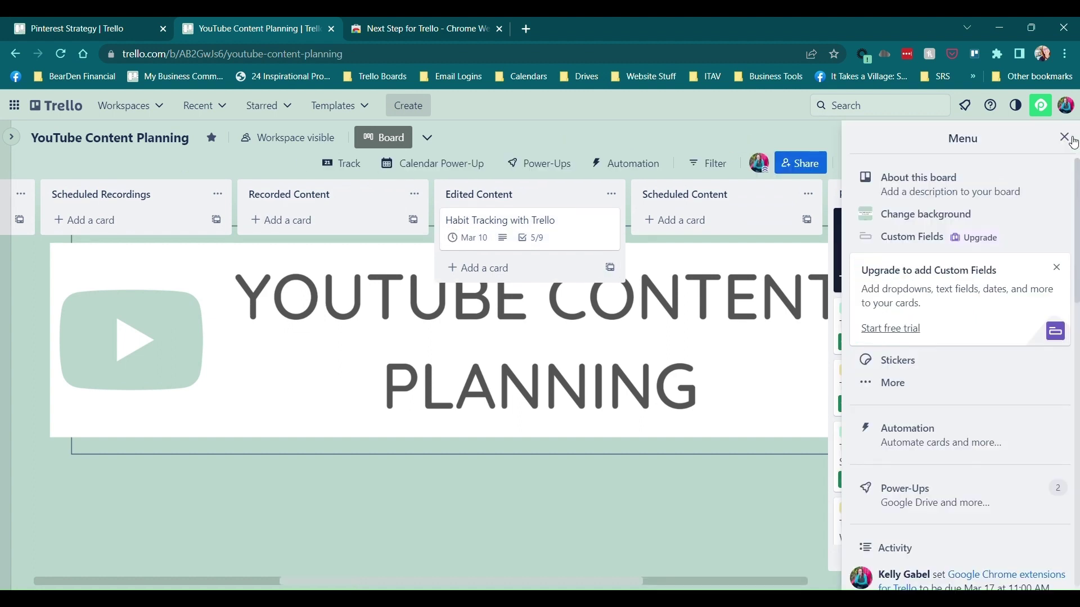
left_click(1072, 139)
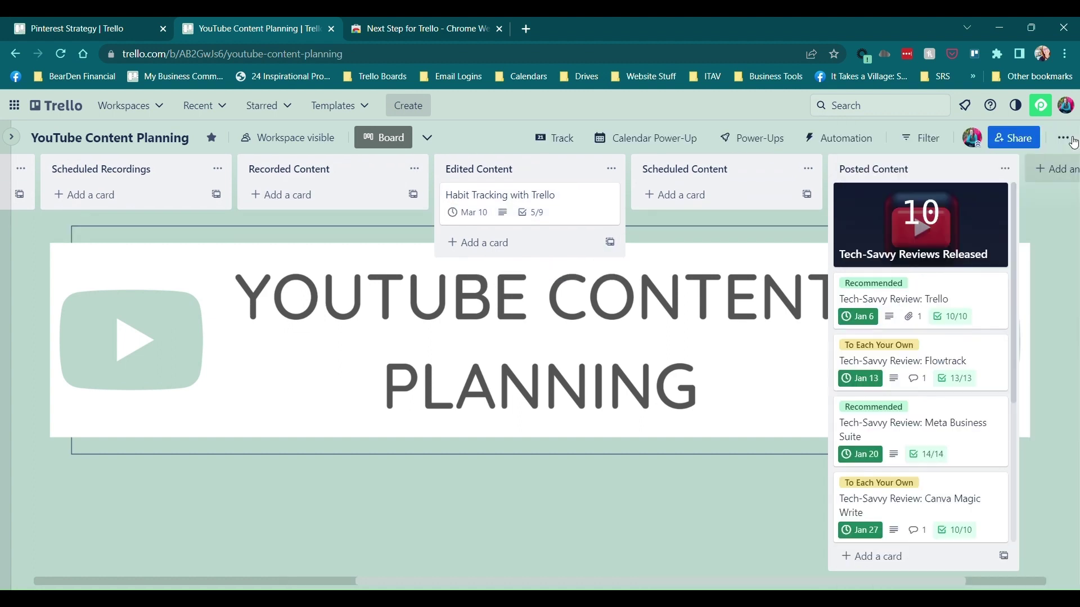
left_click(62, 55)
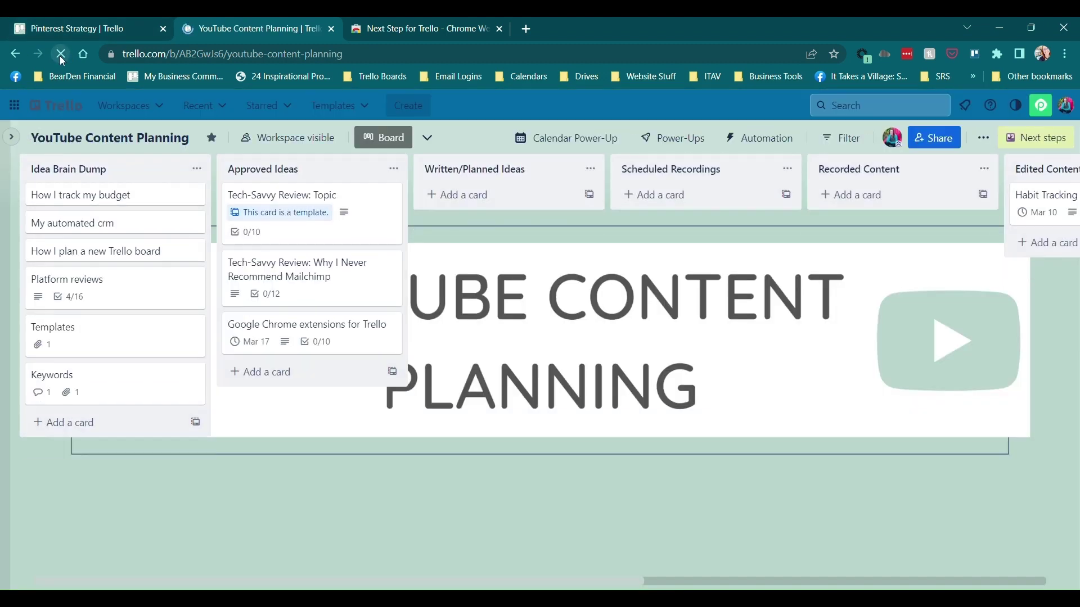
Switch Next steps to One per card mode and check the Habit Tracking with Trello card.
left_click(1058, 145)
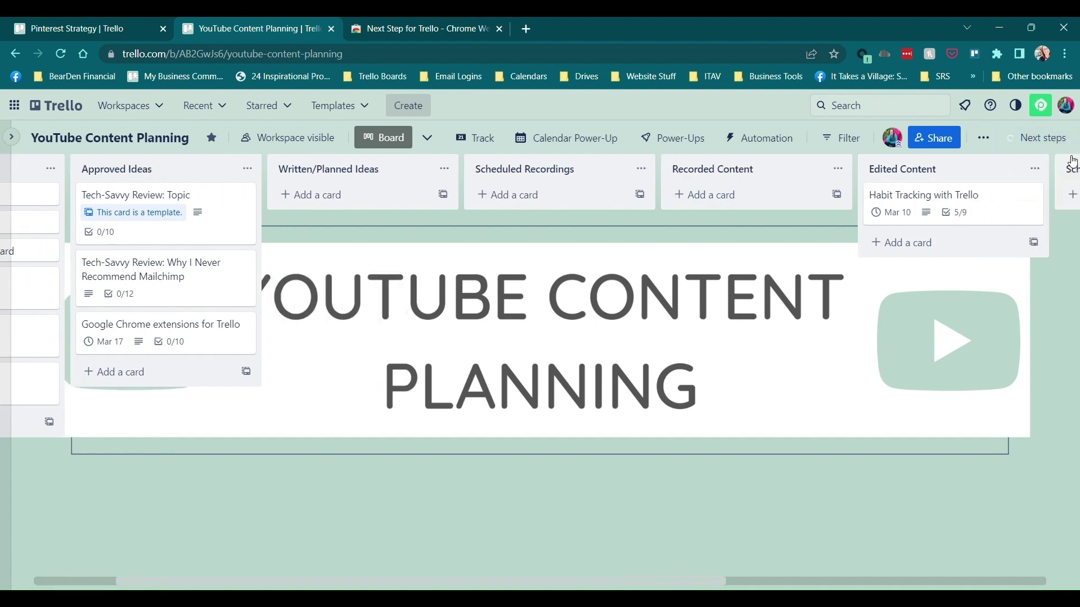
left_click(1034, 139)
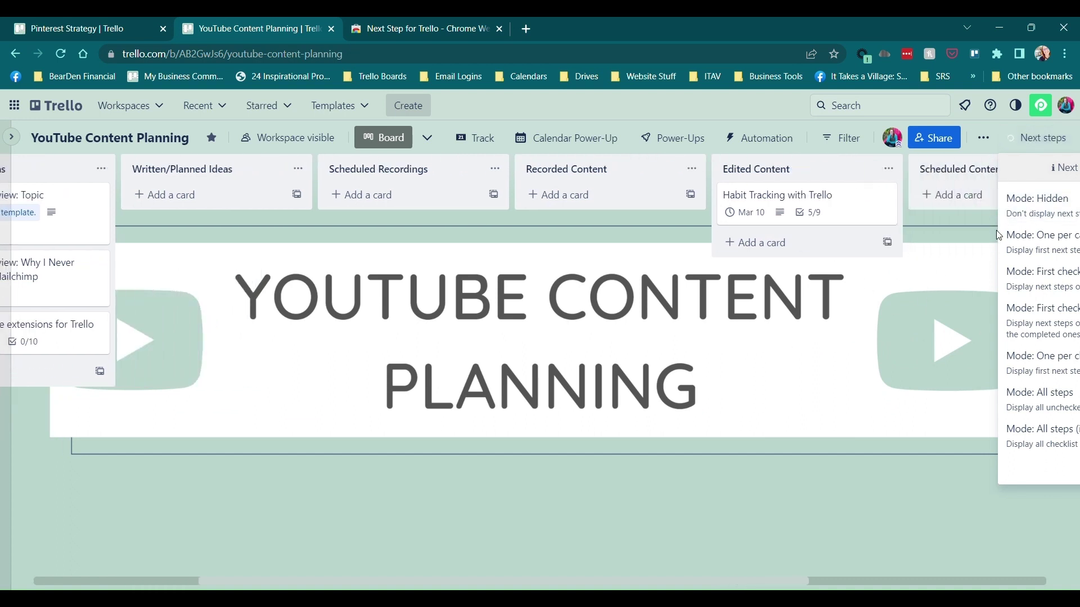
left_click(1023, 240)
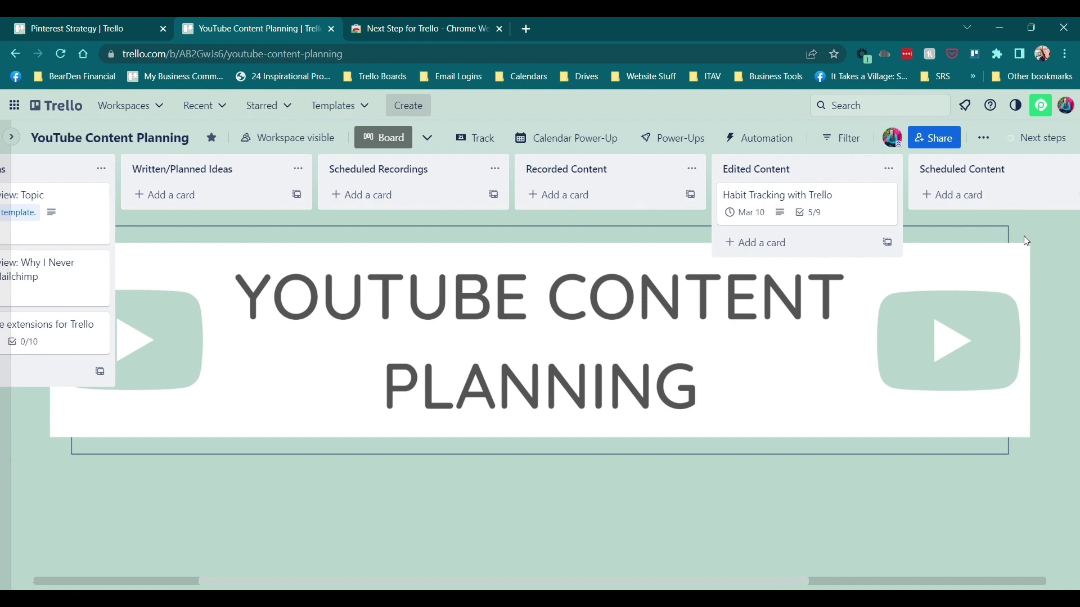
left_click(831, 220)
scroll(500, 337, "down", 6)
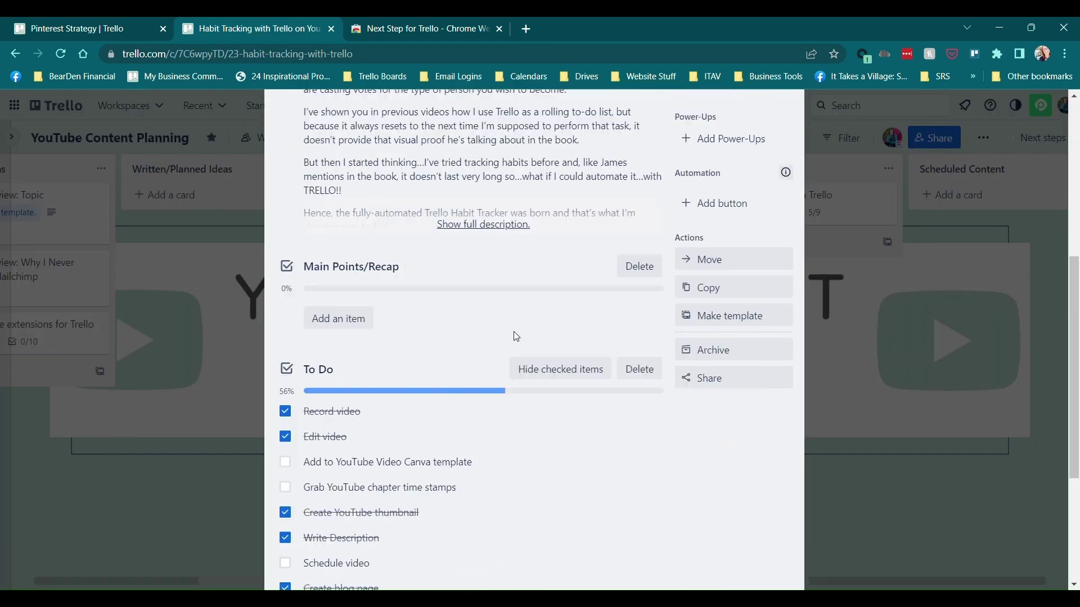
scroll(579, 315, "down", 3)
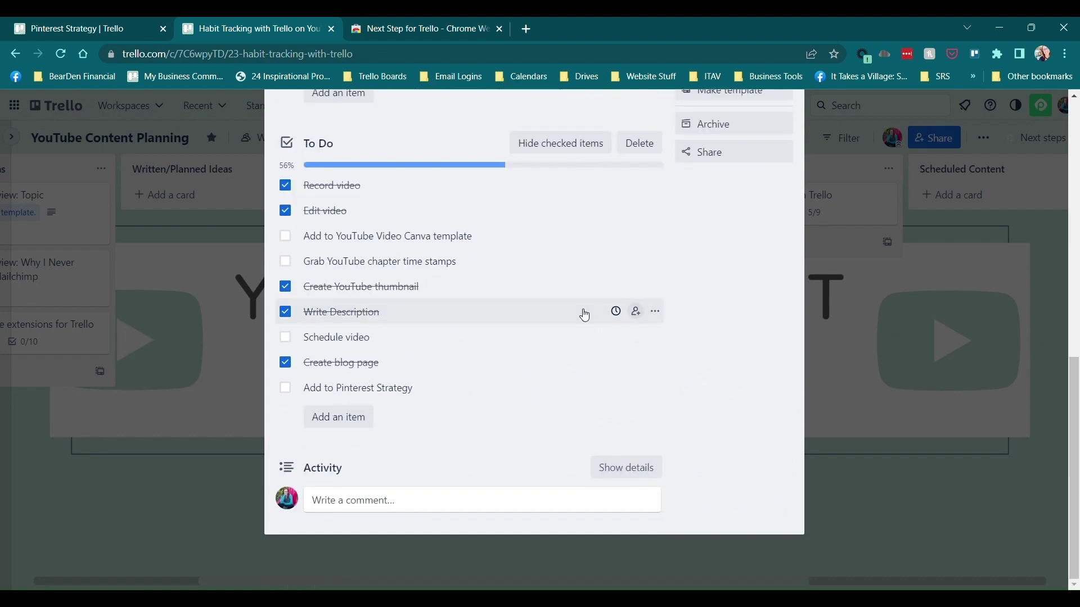
scroll(585, 316, "up", 6)
scroll(588, 316, "up", 3)
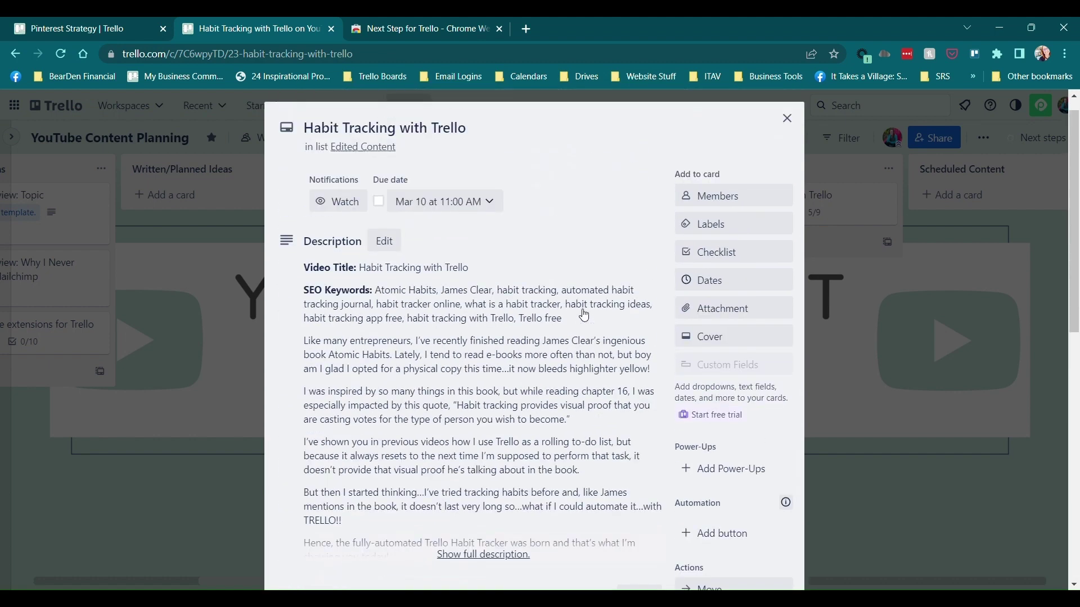
left_click(881, 378)
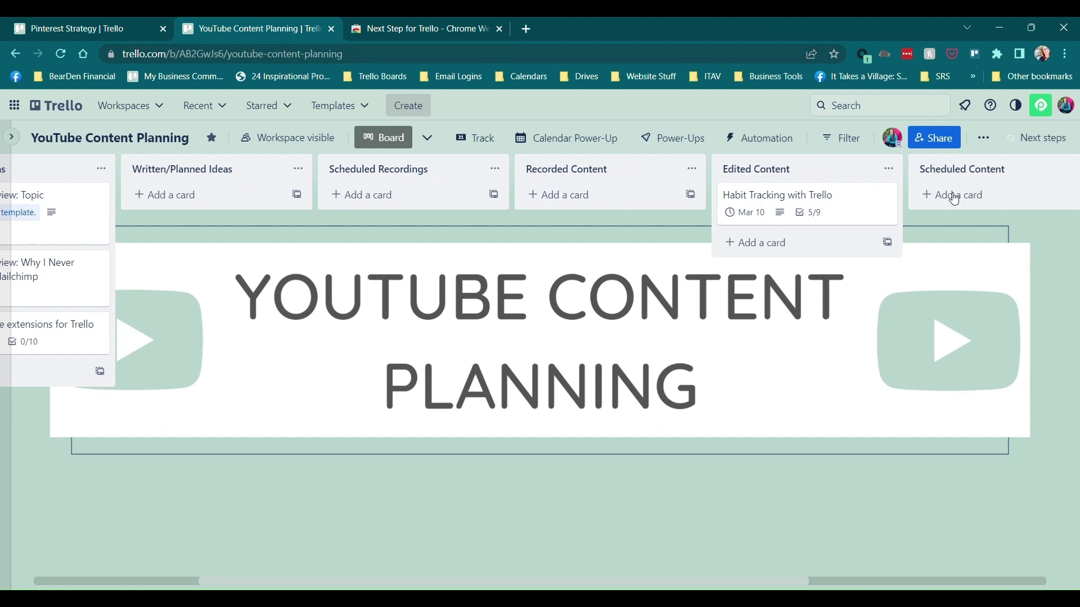
Try two other Next steps display modes and scroll across the board's lists.
left_click(1012, 150)
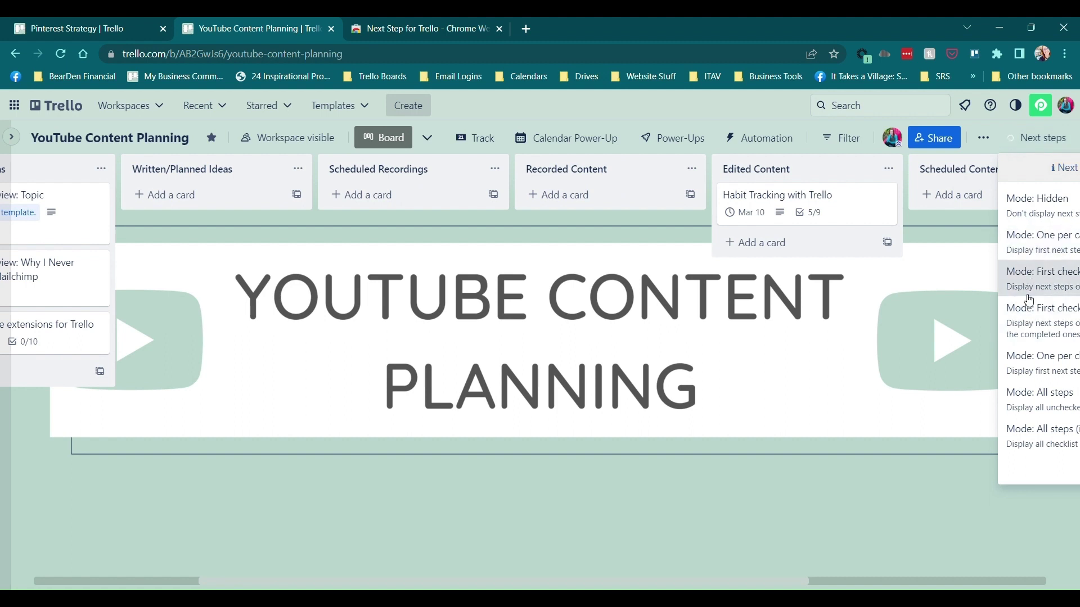
left_click(1027, 363)
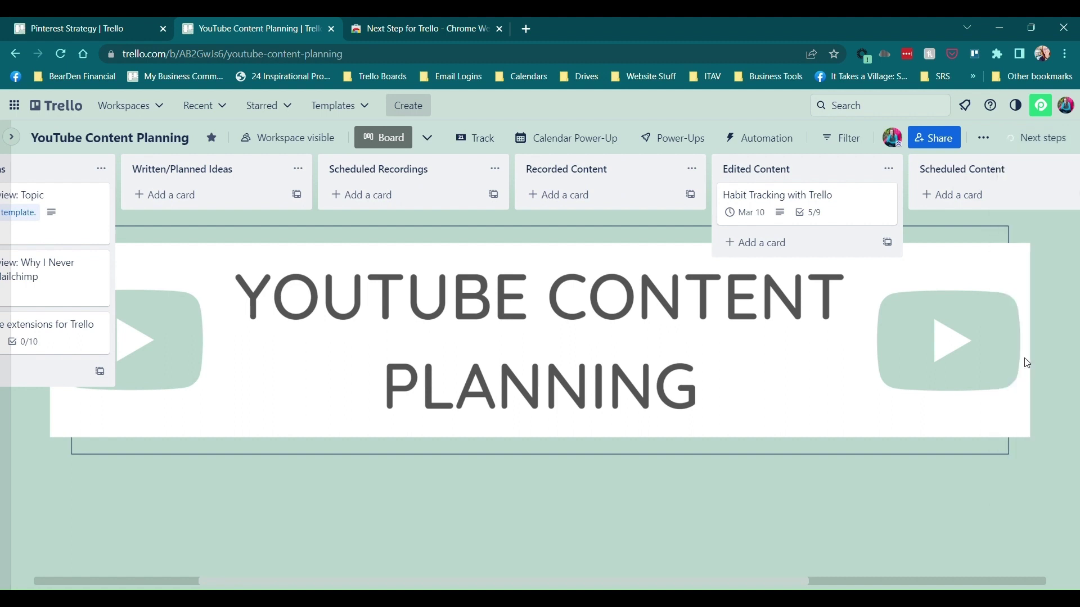
left_click(1042, 148)
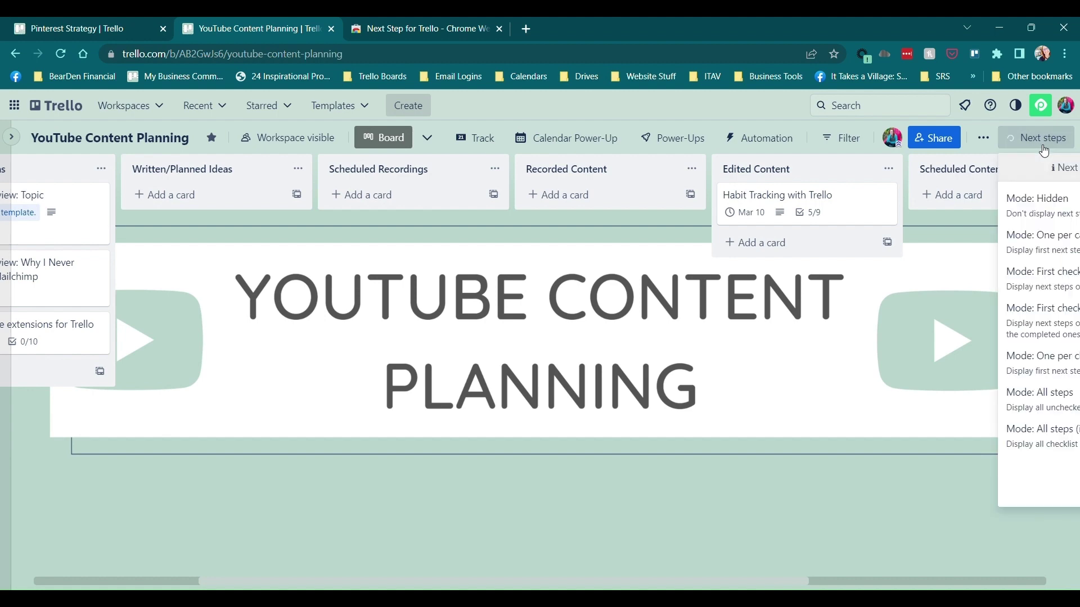
left_click(1042, 291)
scroll(993, 319, "right", 4)
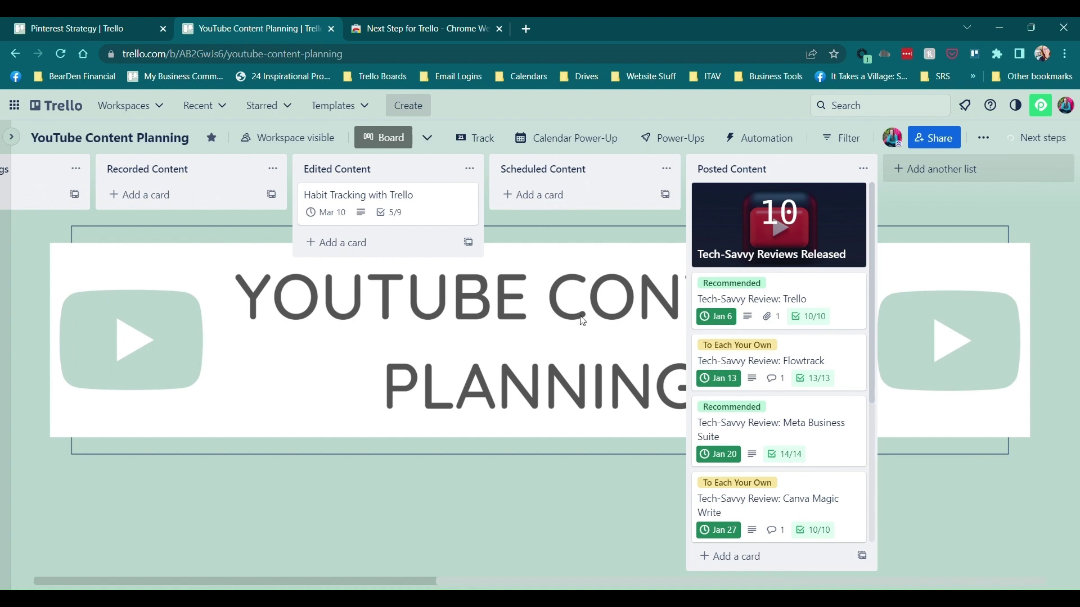
scroll(580, 318, "left", 10)
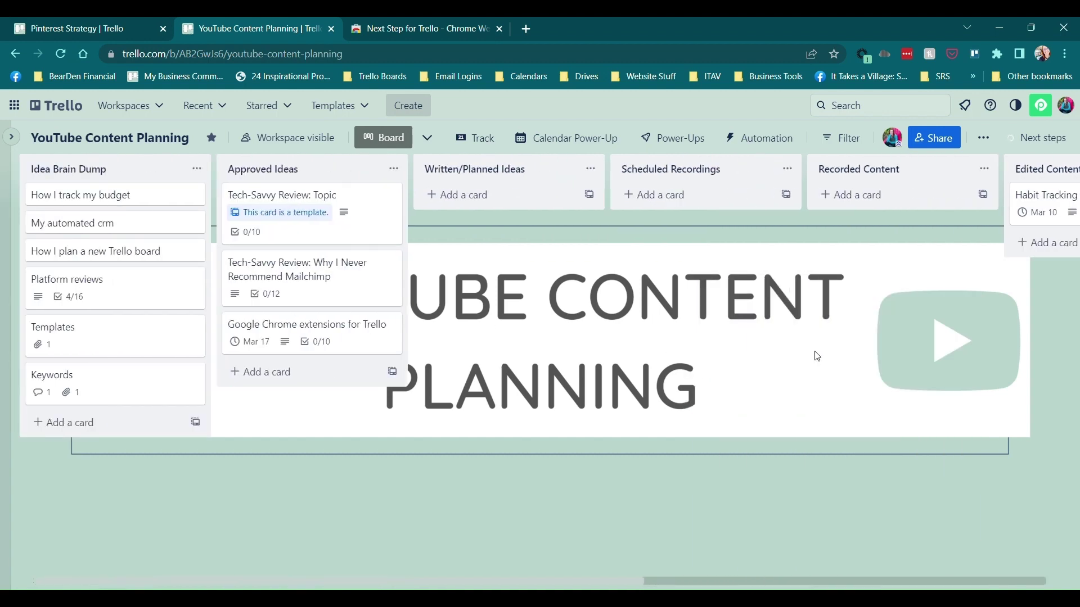
scroll(783, 357, "right", 3)
scroll(502, 356, "left", 3)
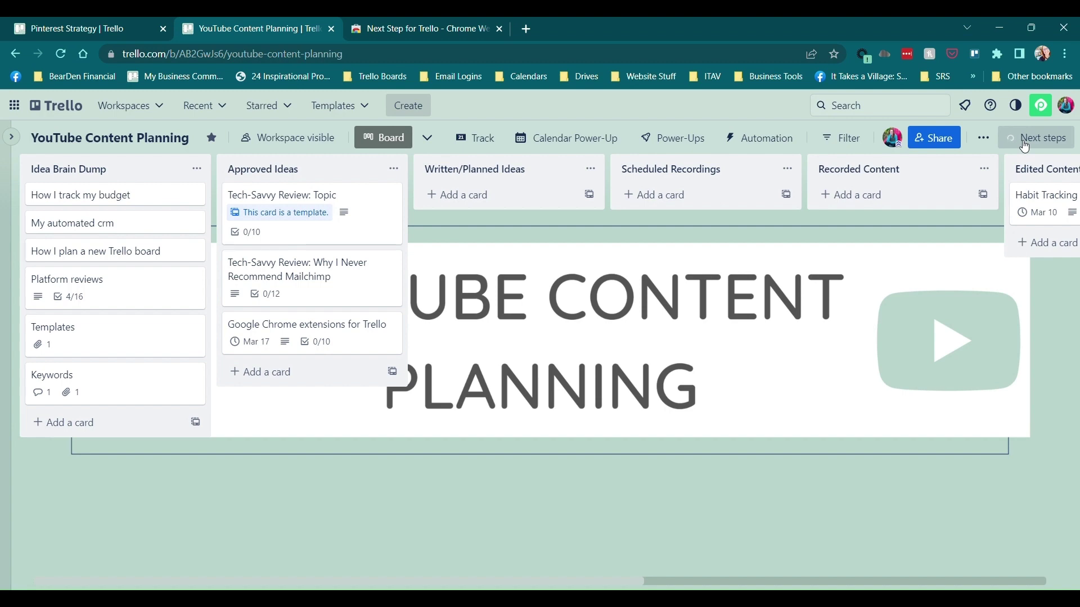
Switch to the Next Step for Trello store page and go back to the Trello search results.
left_click(447, 25)
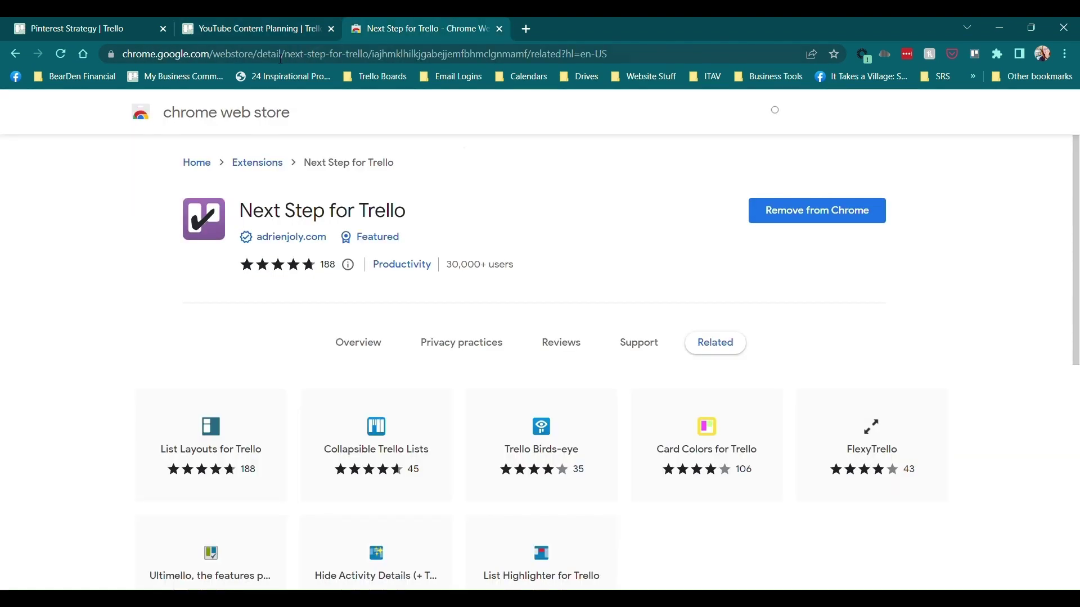
left_click(11, 55)
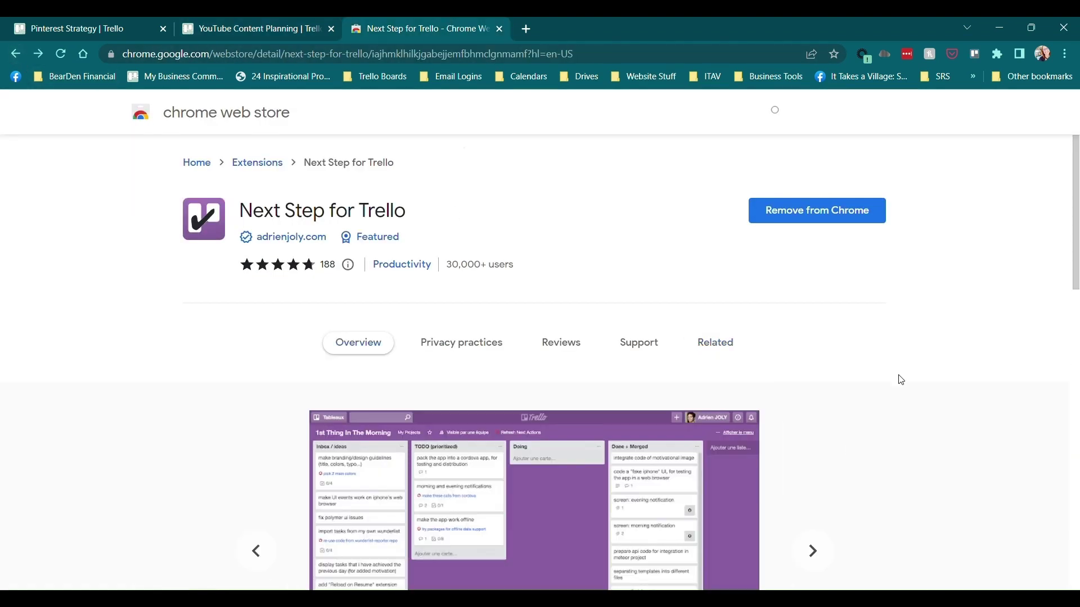
scroll(900, 373, "down", 8)
left_click(17, 58)
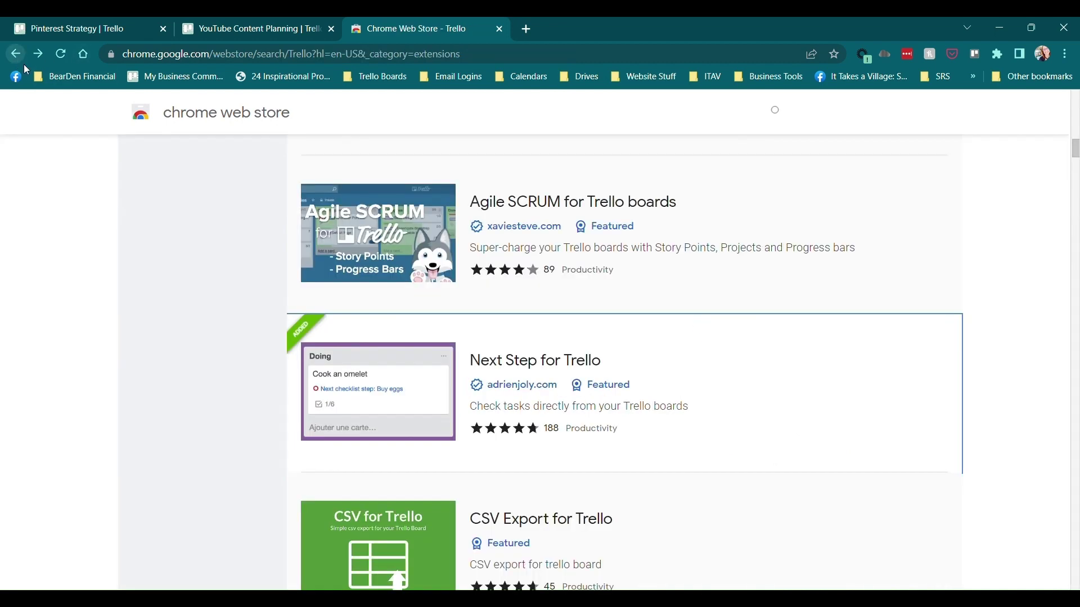
Scroll down the Trello extension results to List Progress Bar for Trello.
scroll(656, 356, "down", 5)
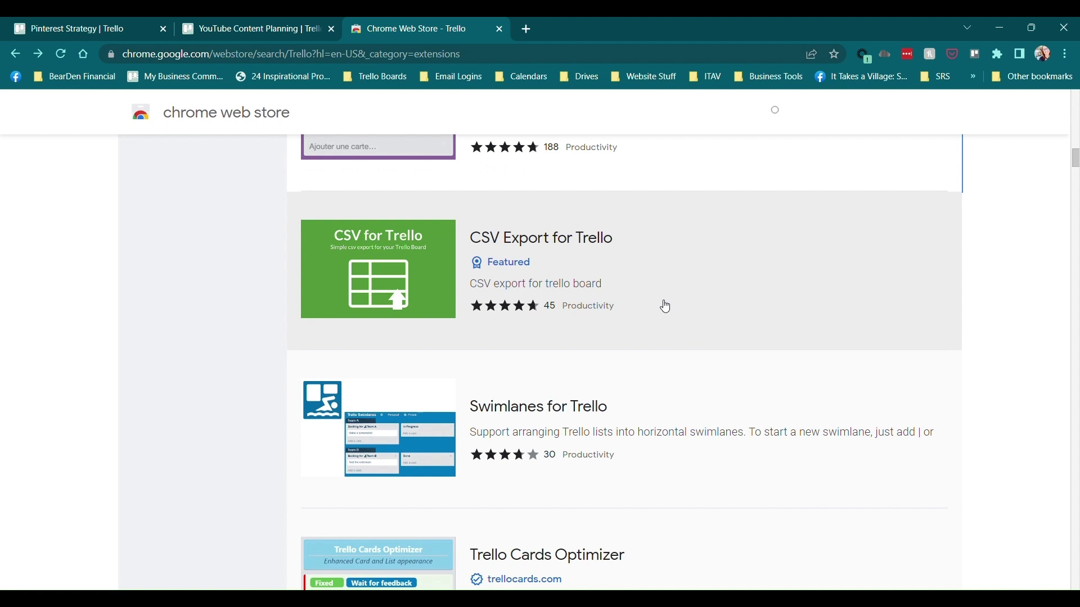
scroll(666, 307, "down", 3)
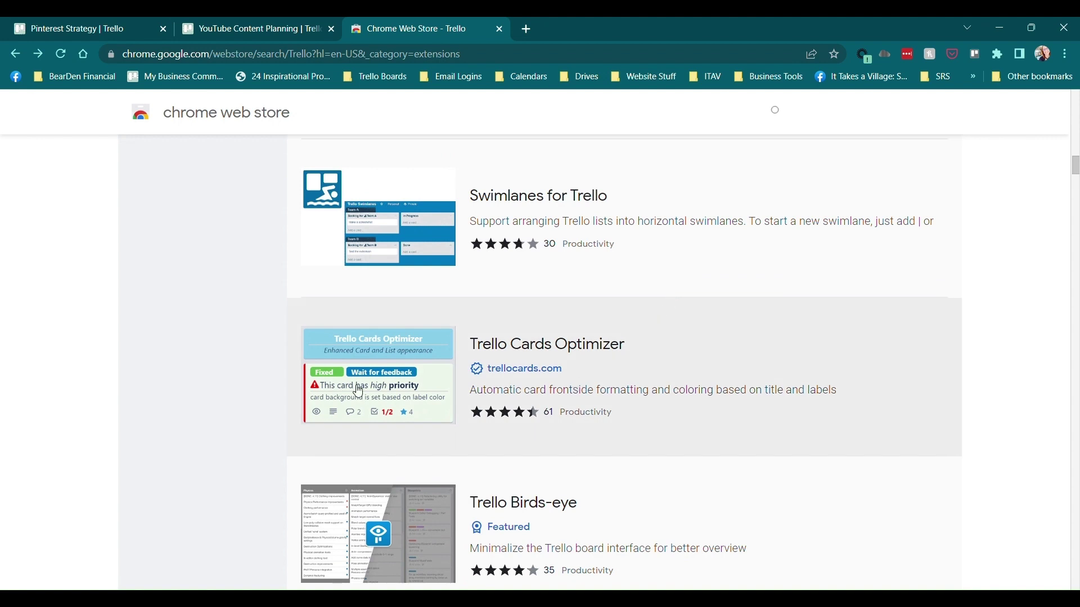
scroll(690, 425, "down", 4)
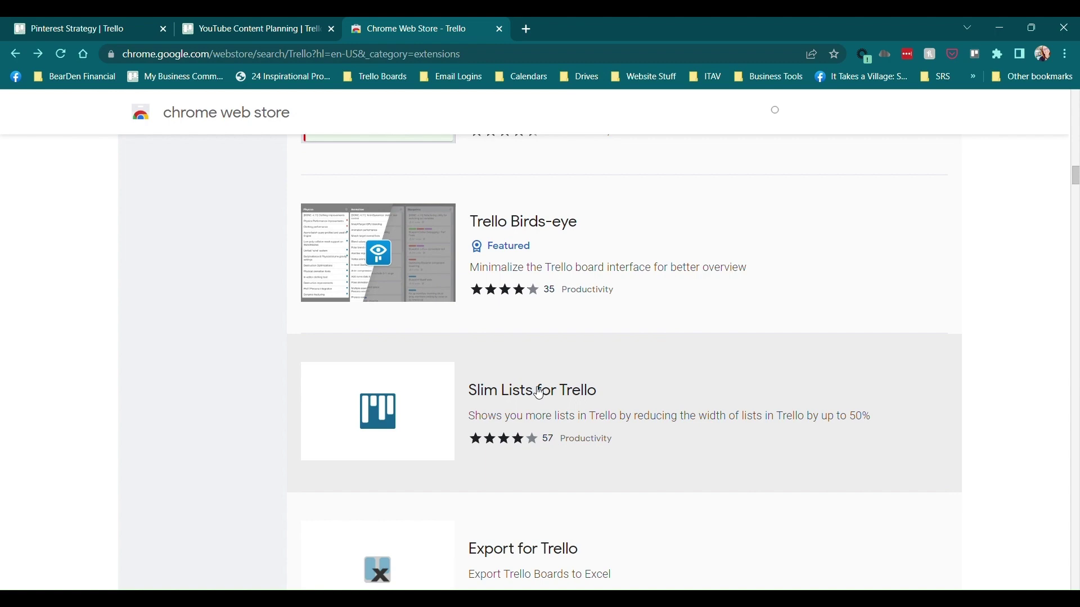
scroll(747, 417, "down", 6)
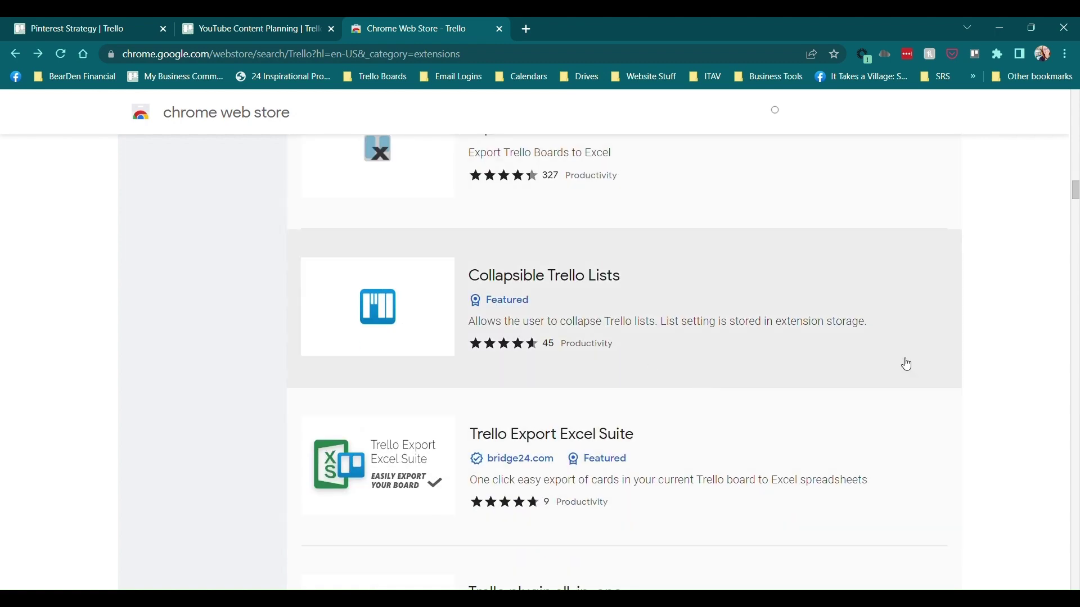
scroll(762, 371, "down", 6)
scroll(761, 371, "down", 1)
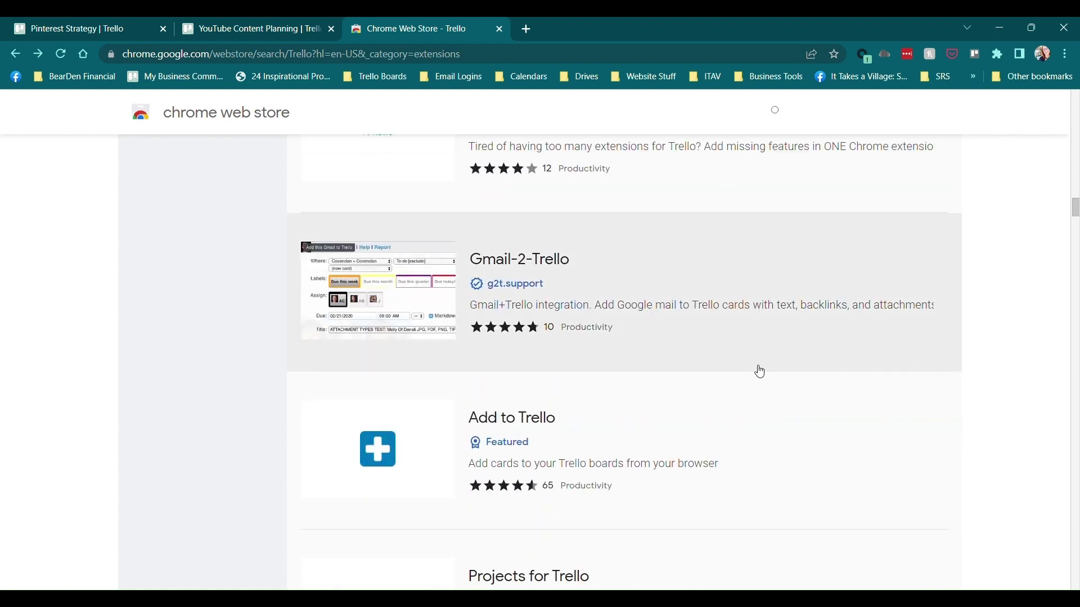
scroll(758, 372, "down", 3)
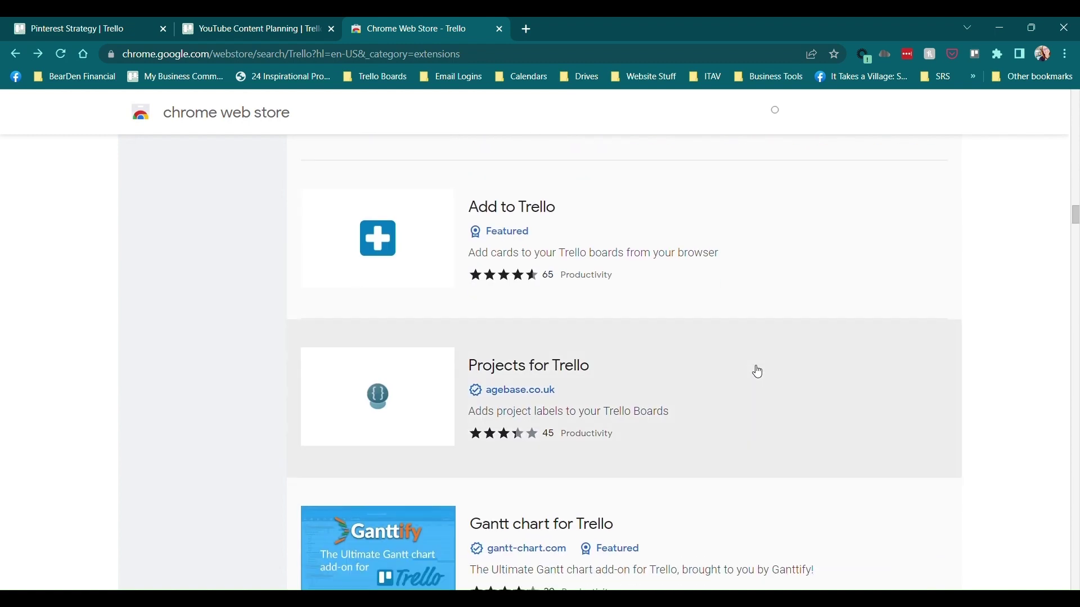
scroll(758, 371, "down", 4)
scroll(757, 368, "down", 4)
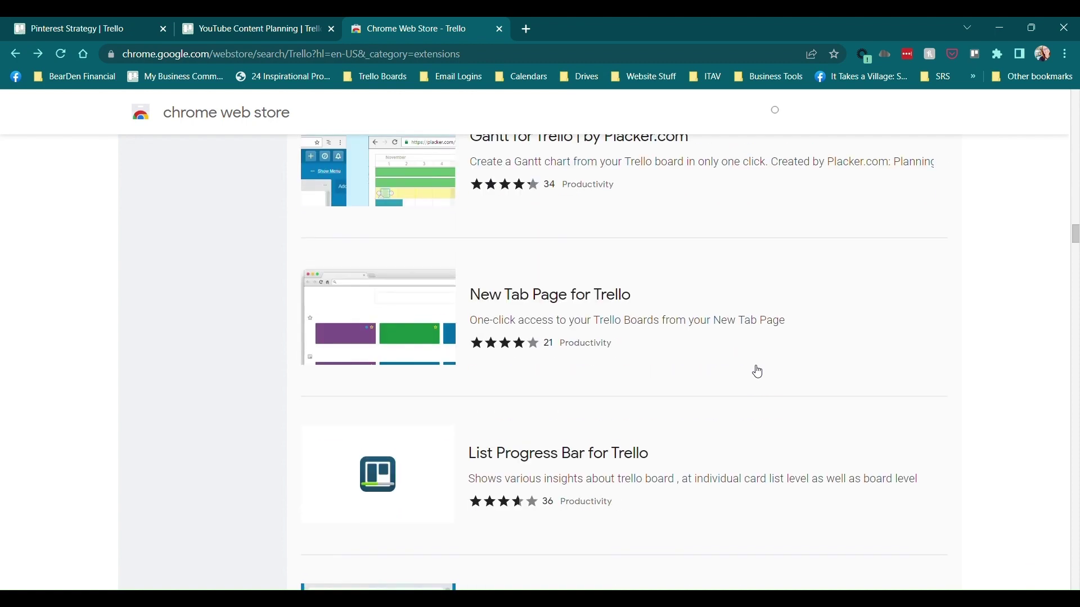
scroll(755, 353, "down", 4)
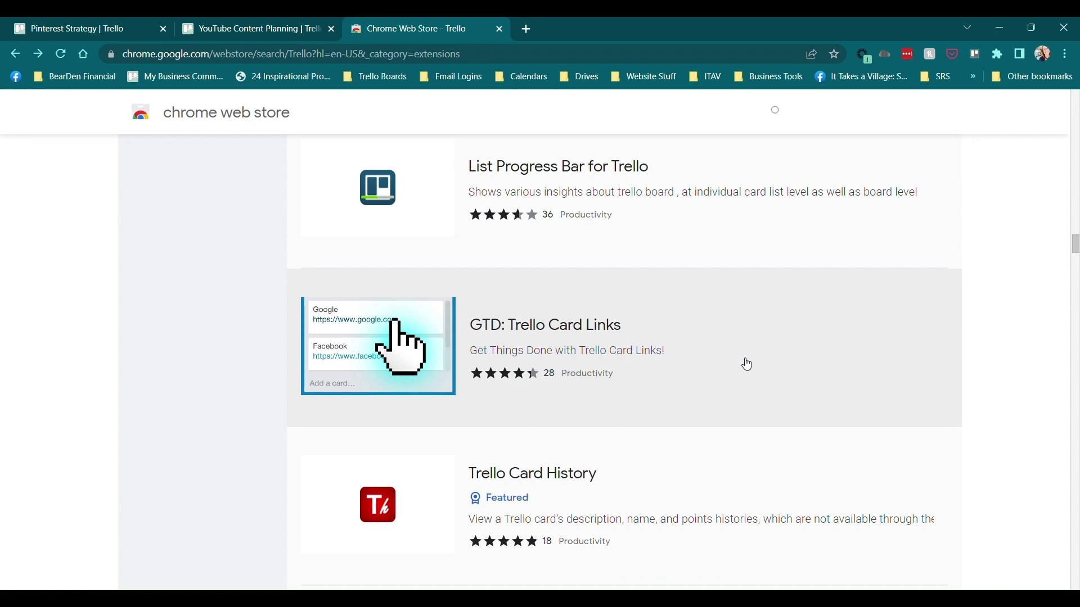
scroll(747, 364, "up", 5)
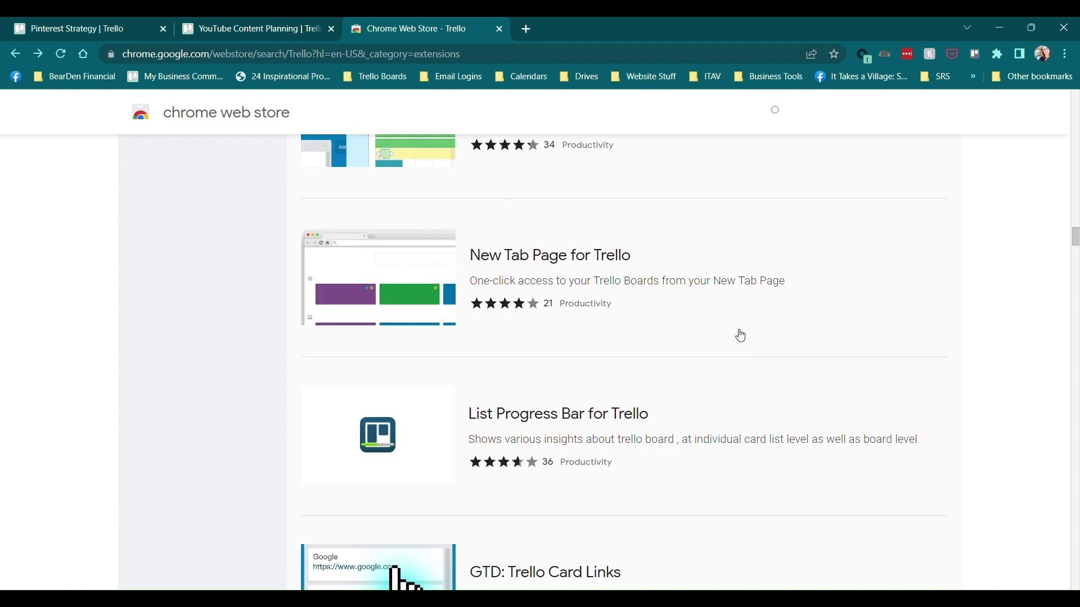
scroll(731, 335, "down", 2)
Open the List Progress Bar for Trello store page and add it to Chrome.
left_click(649, 388)
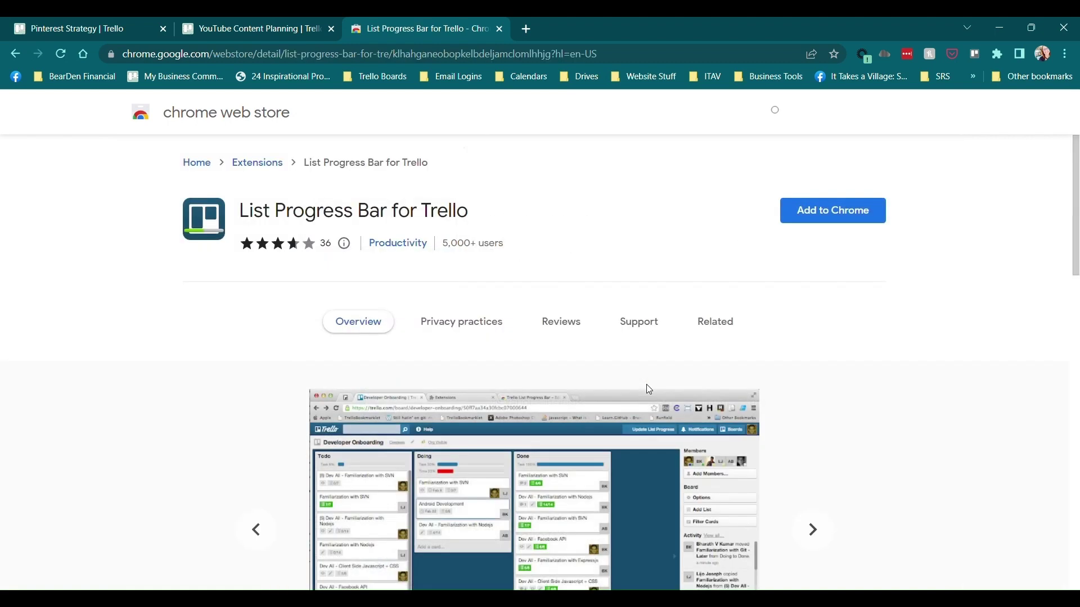
scroll(646, 385, "down", 10)
scroll(770, 351, "up", 8)
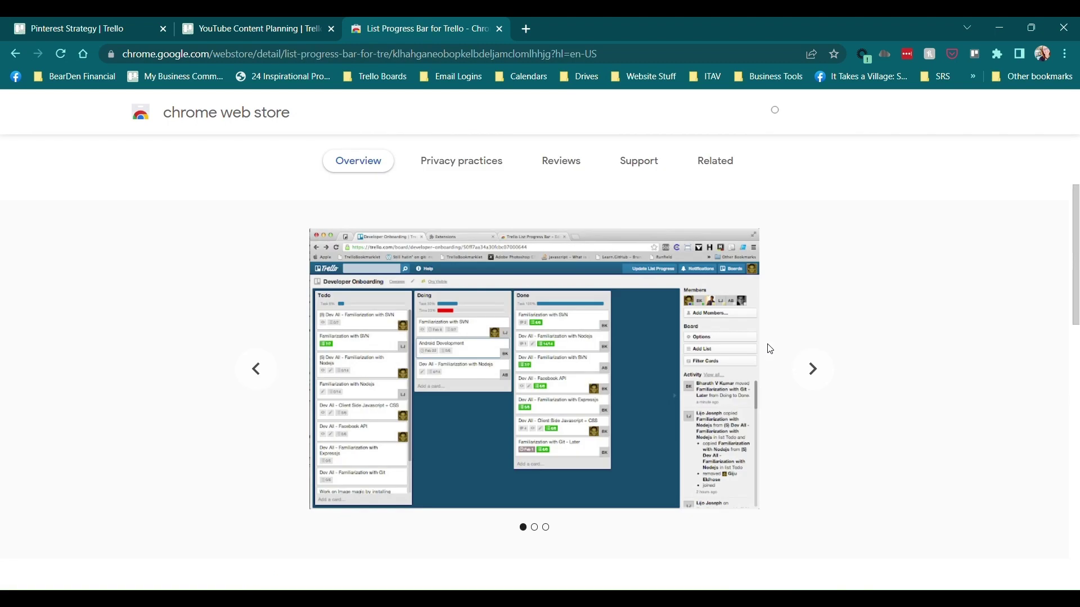
left_click(842, 152)
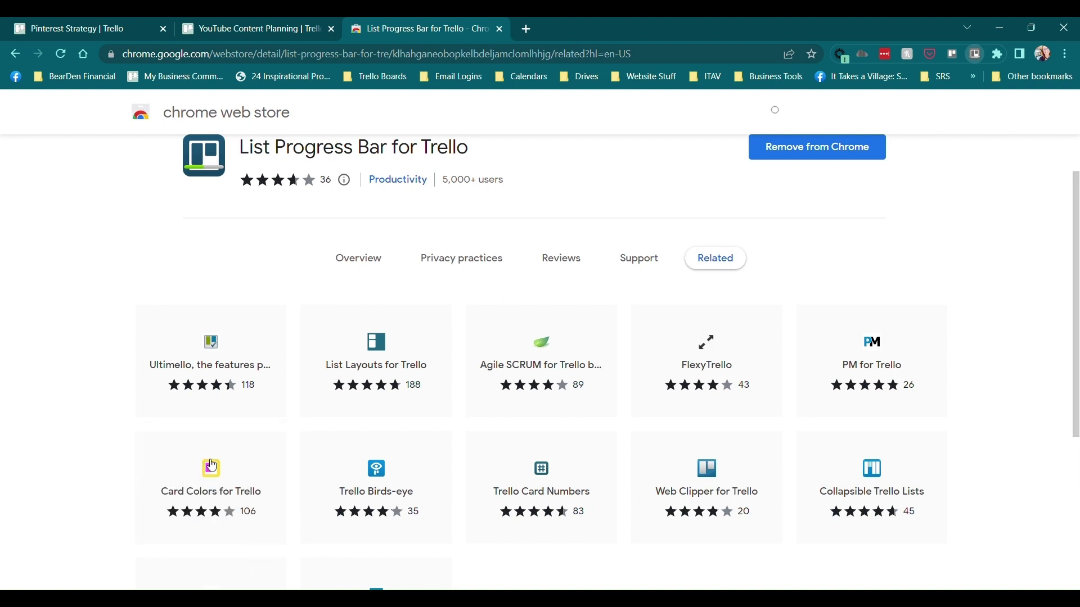
Add the related Card Colors for Trello extension to Chrome, then return to the Pinterest Strategy board.
left_click(198, 494)
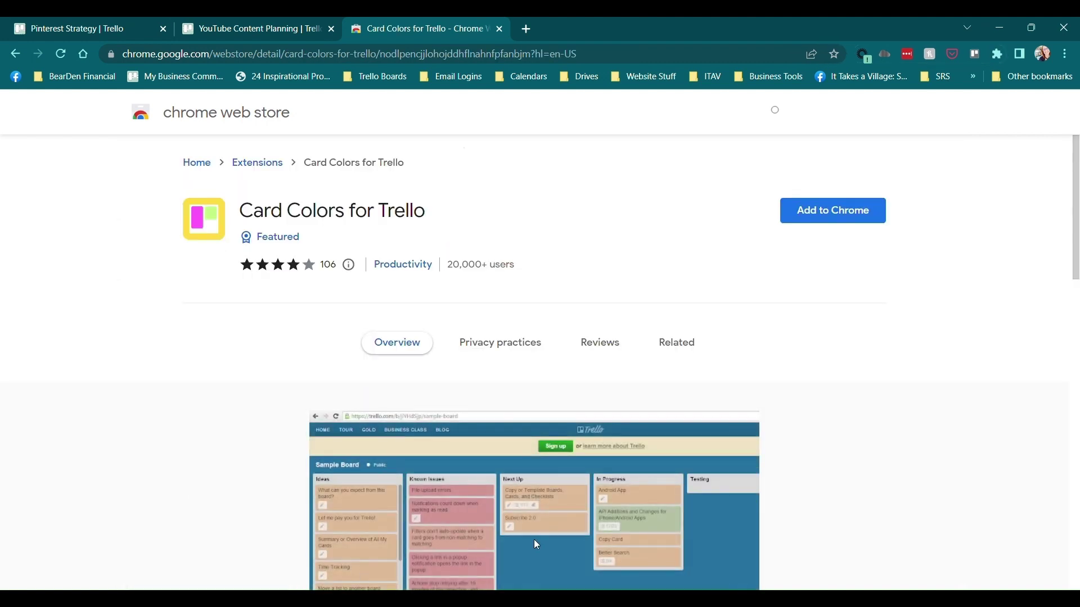
left_click(838, 218)
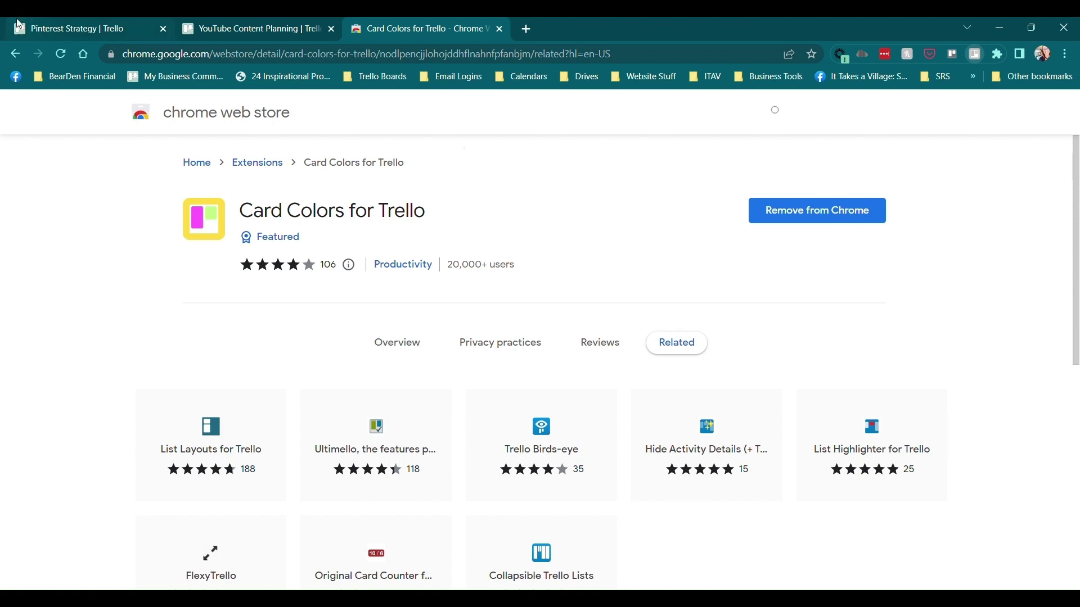
left_click(83, 24)
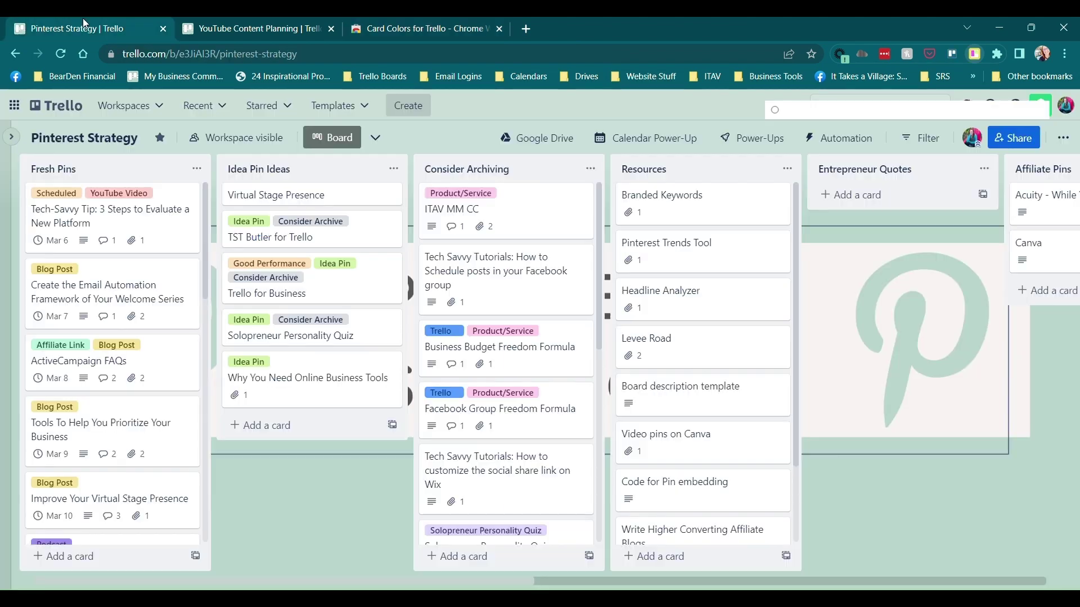
Reload the Pinterest Strategy board twice so its lists show Task 0% progress bars.
left_click(61, 53)
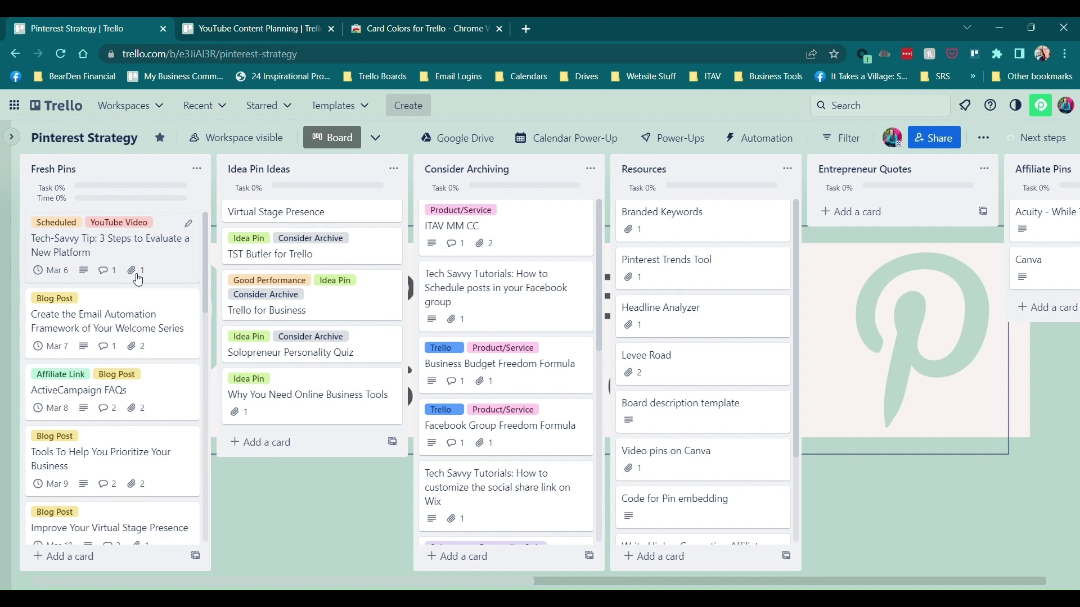
left_click(392, 29)
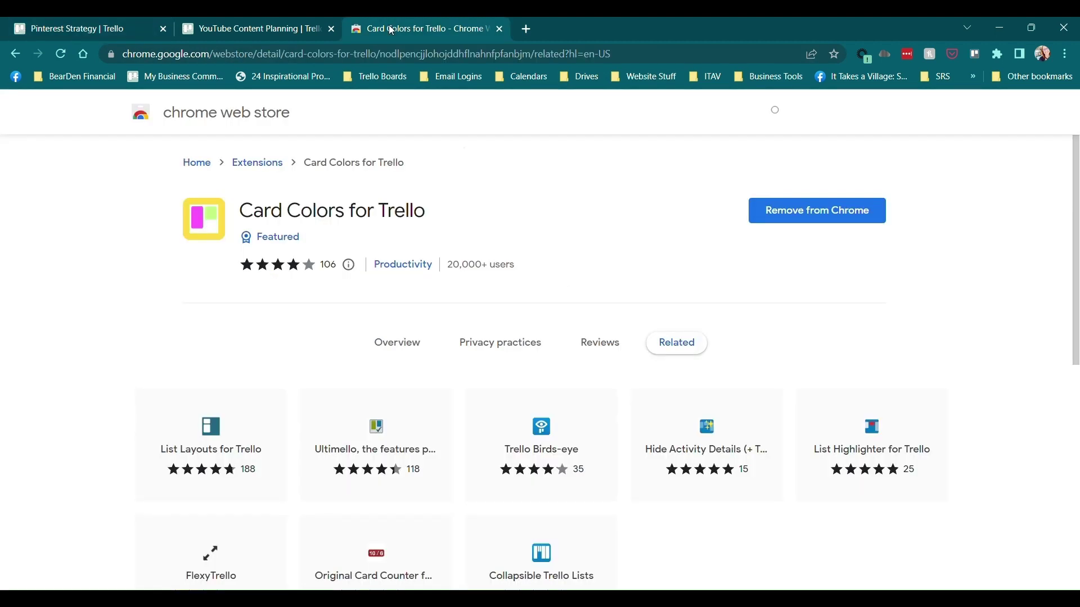
left_click(70, 28)
left_click(60, 55)
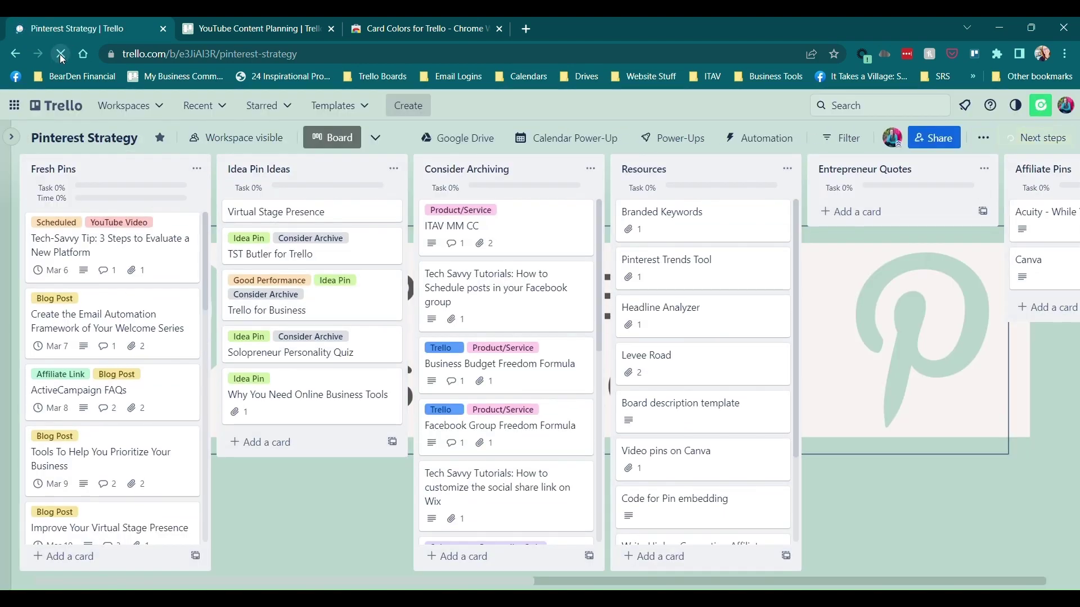
scroll(550, 408, "down", 6)
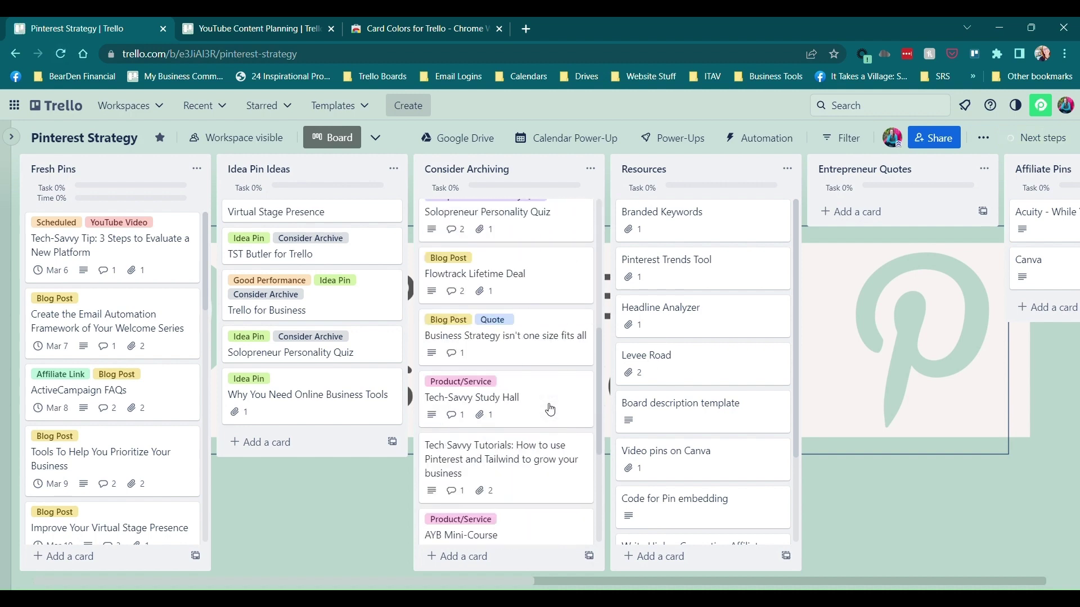
scroll(550, 408, "up", 6)
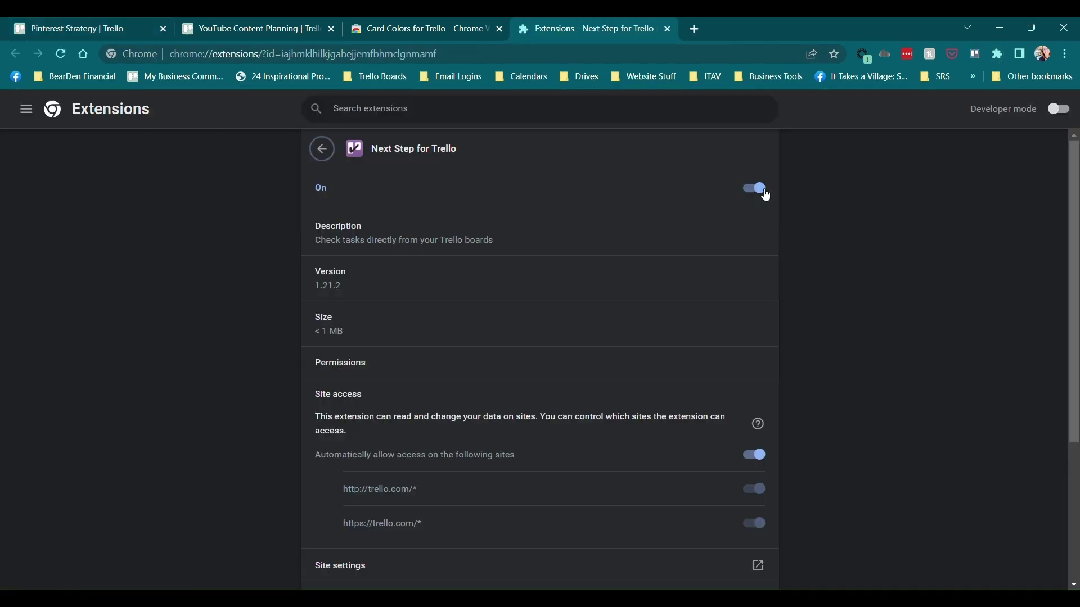
Turn off the Next Step for Trello extension and reload the Trello board.
left_click(766, 196)
left_click(56, 29)
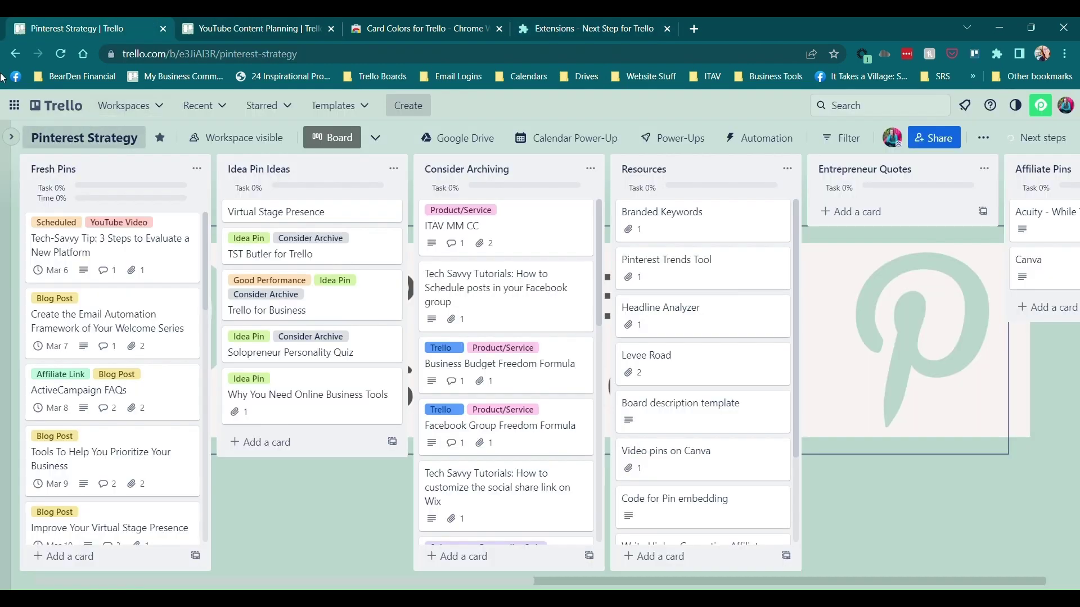
left_click(60, 54)
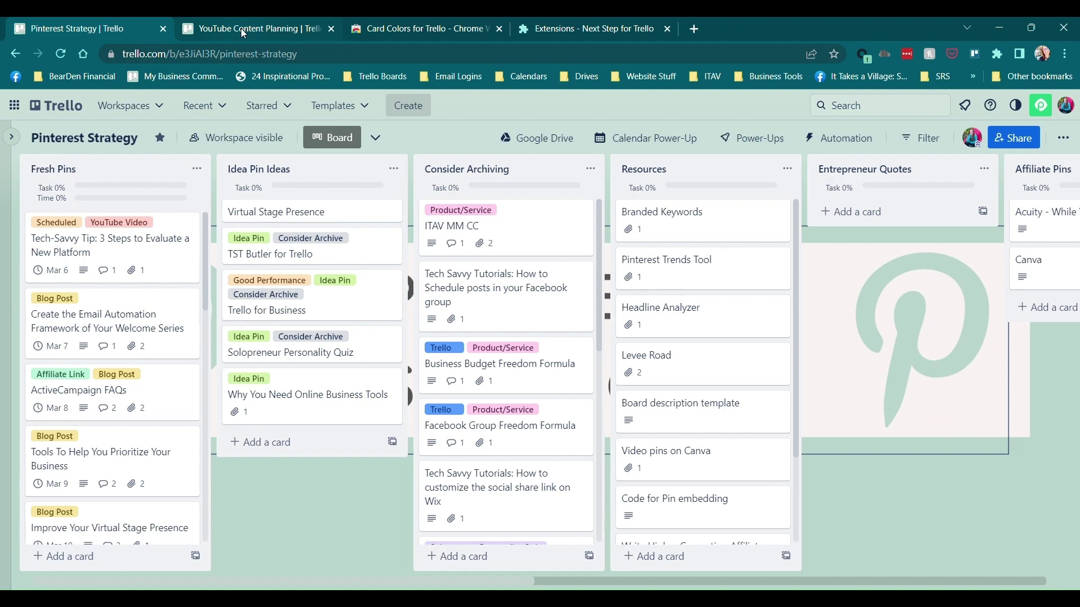
left_click(243, 31)
left_click(279, 107)
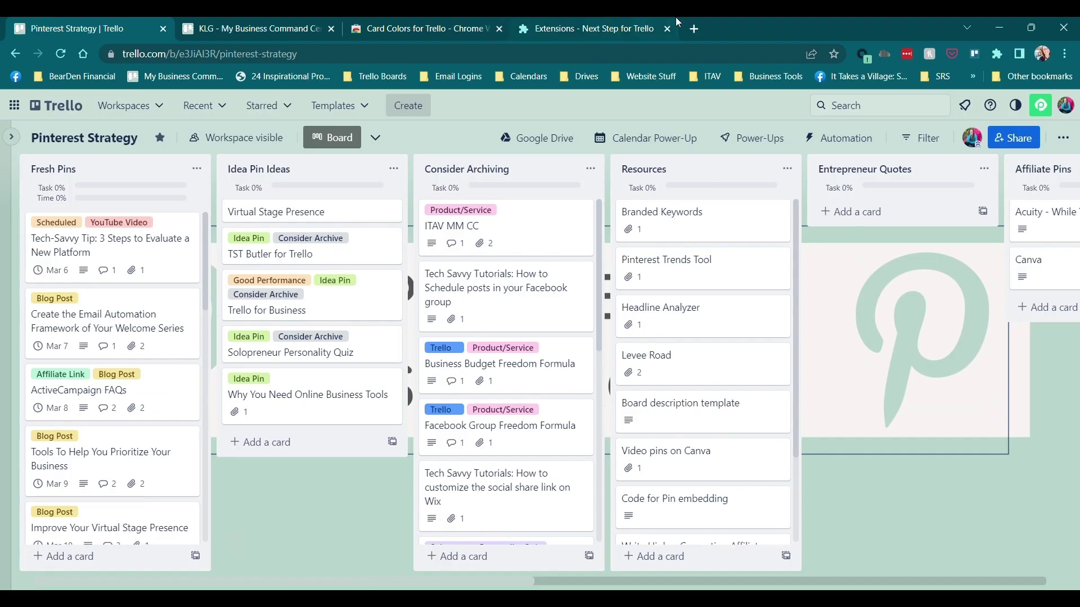
left_click(604, 28)
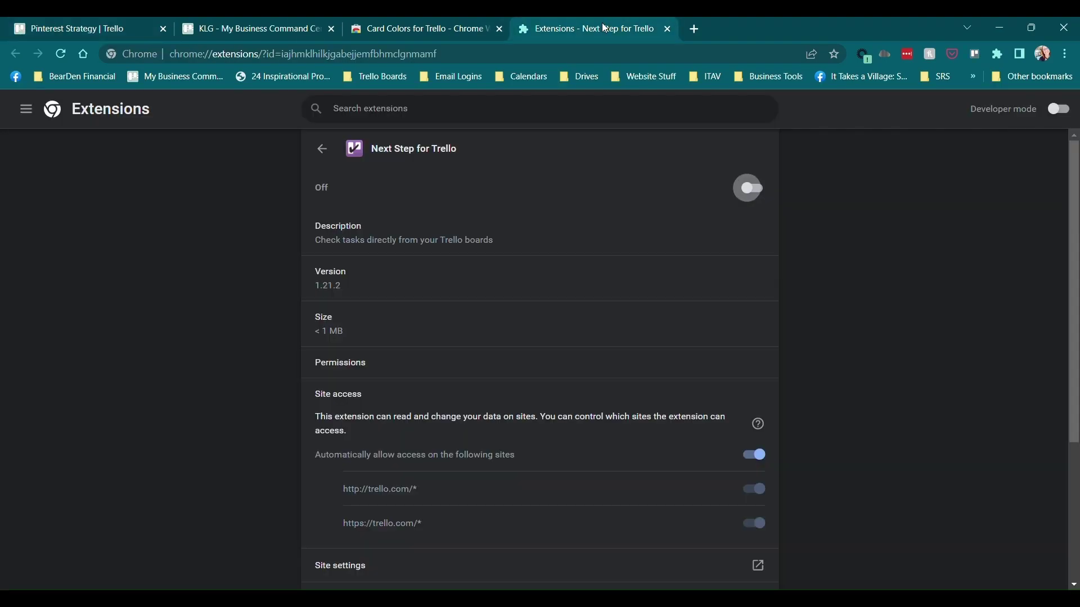
left_click(322, 149)
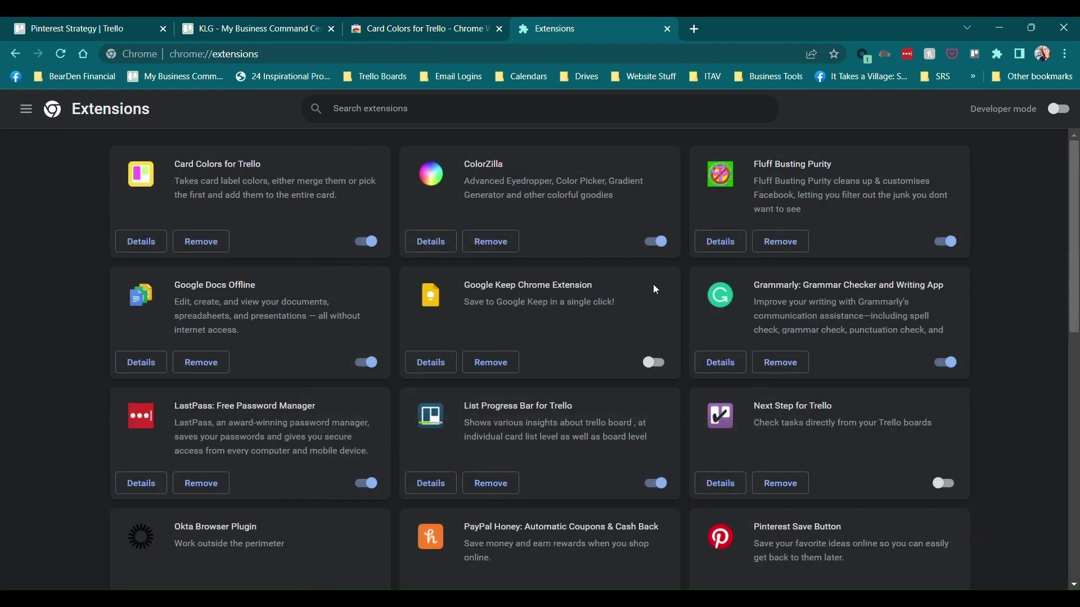
Disable Planyway: Team Calendar for Trello and reload the Pinterest Strategy board.
scroll(617, 317, "down", 5)
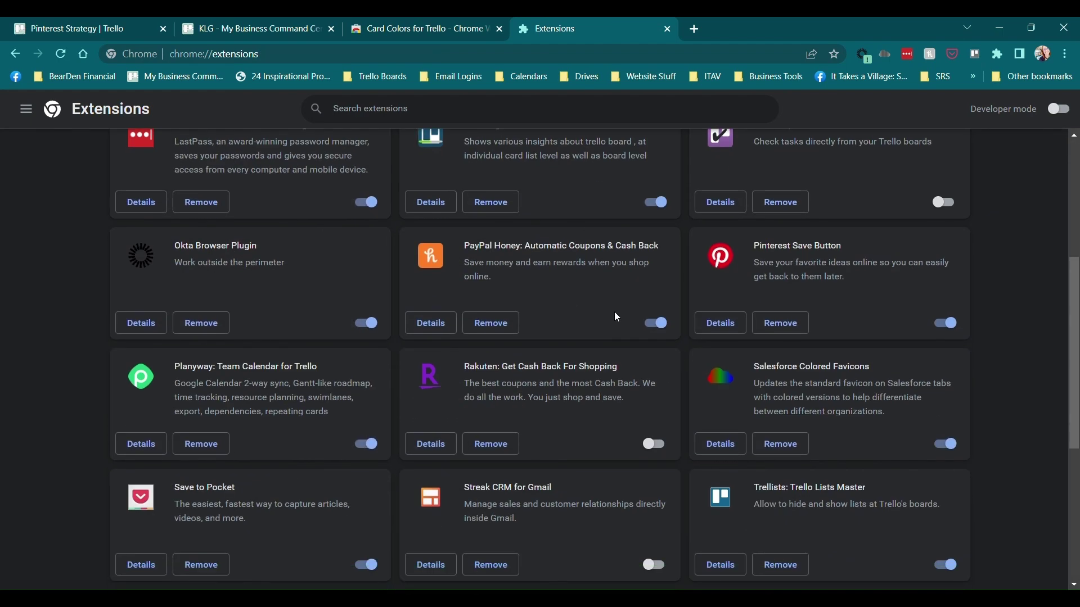
left_click(366, 444)
left_click(83, 26)
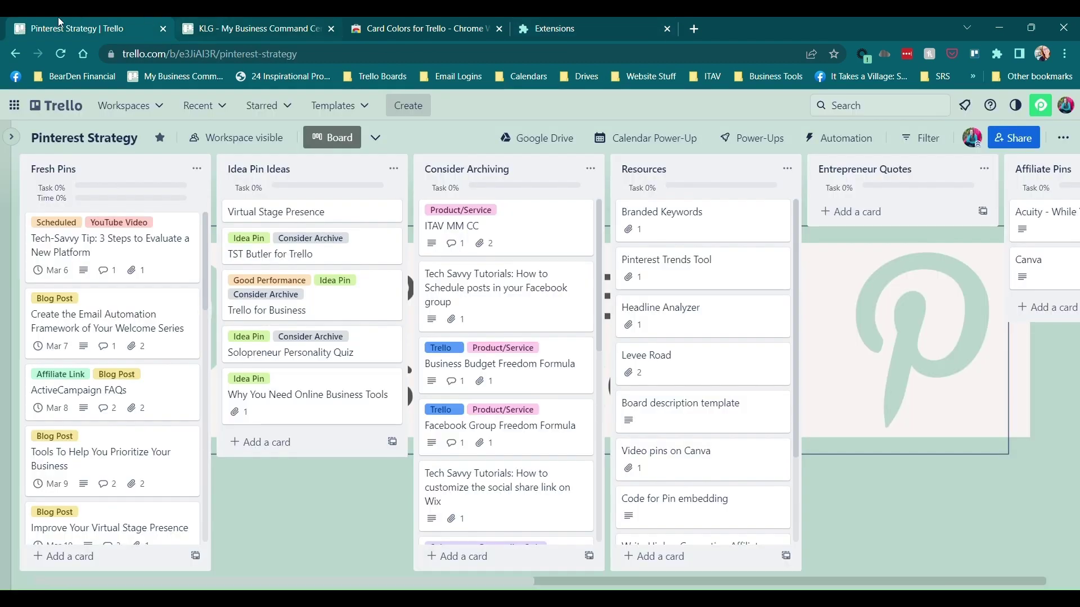
left_click(60, 54)
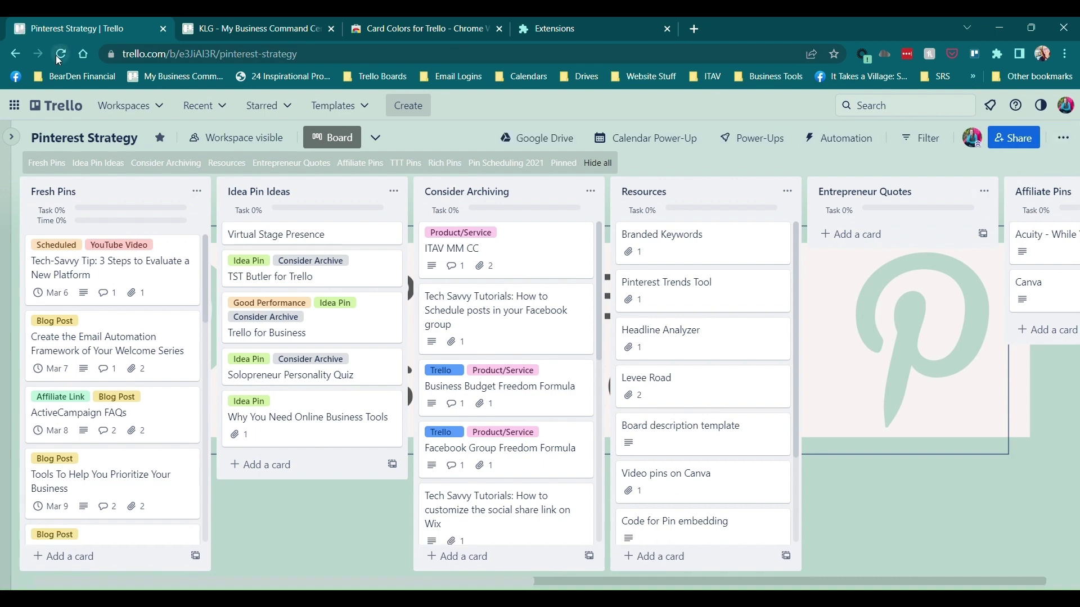
Disable List Progress Bar for Trello and reload the board without progress bars.
left_click(586, 16)
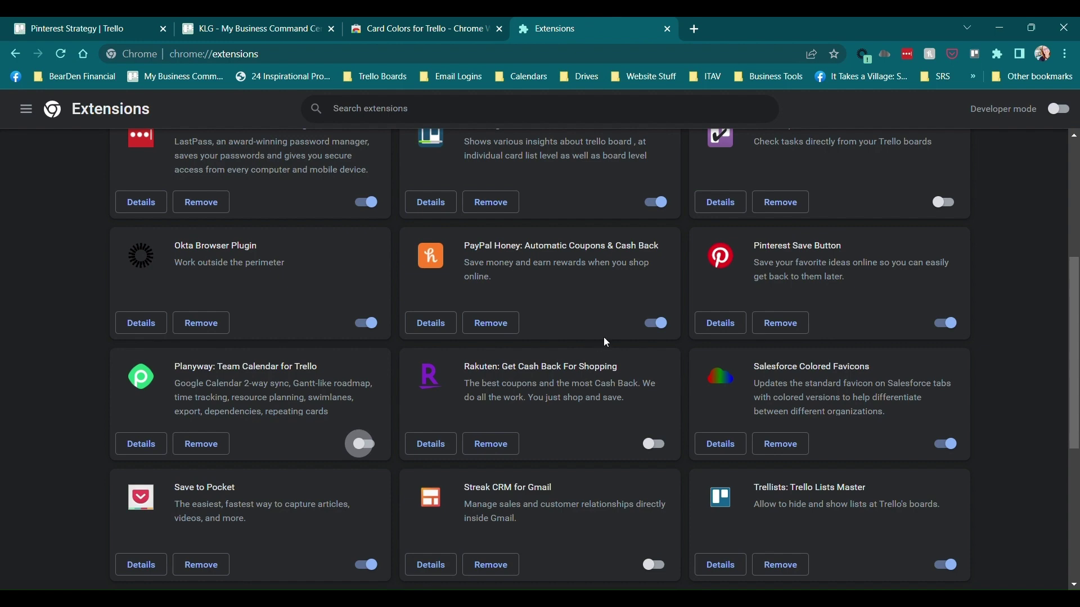
scroll(605, 335, "up", 2)
scroll(613, 338, "up", 1)
left_click(655, 342)
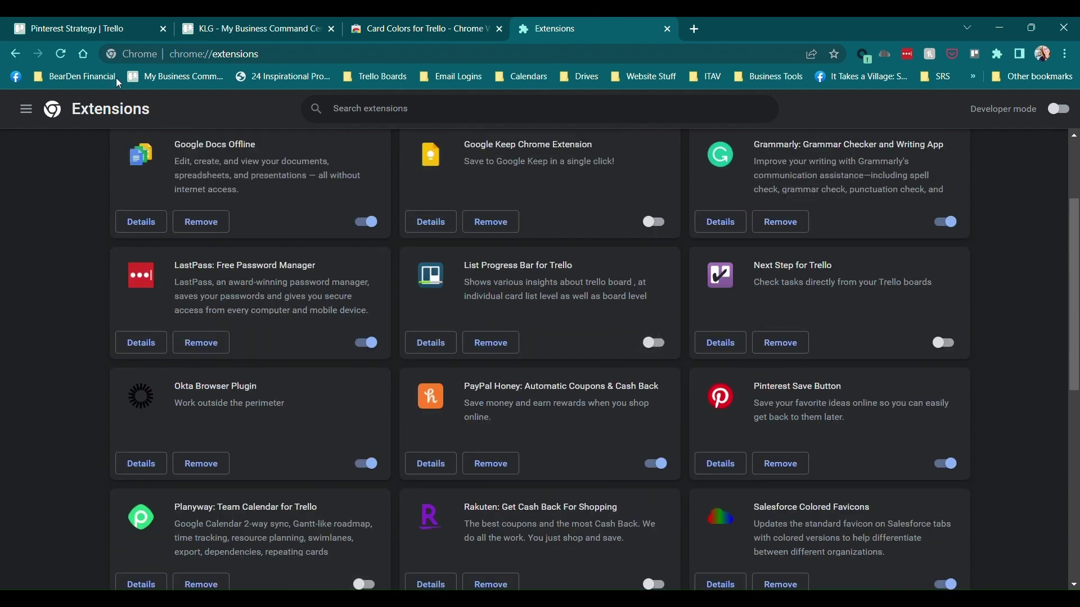
left_click(84, 35)
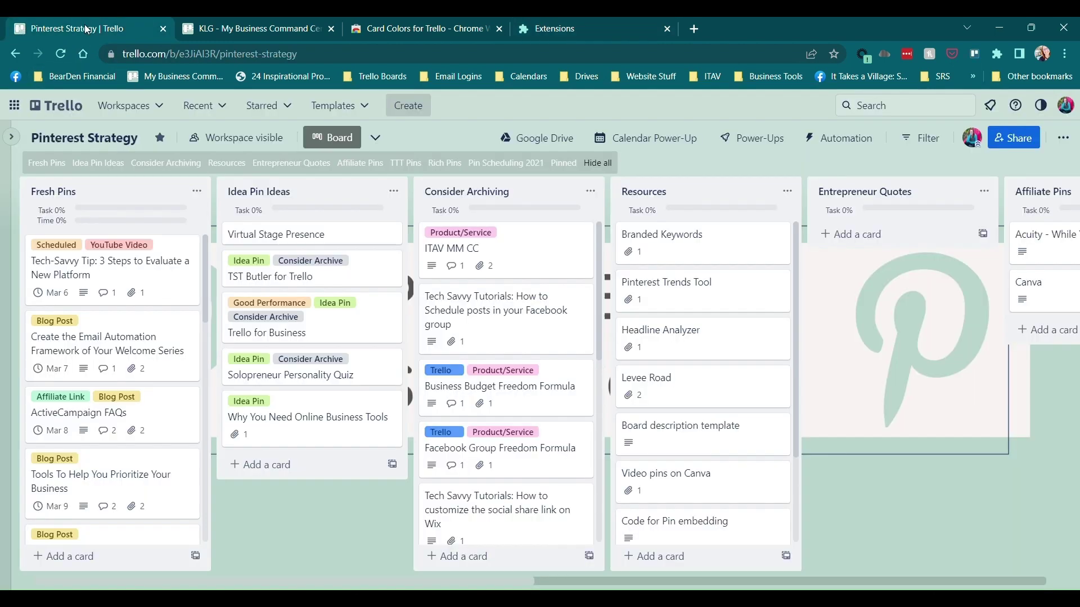
left_click(59, 55)
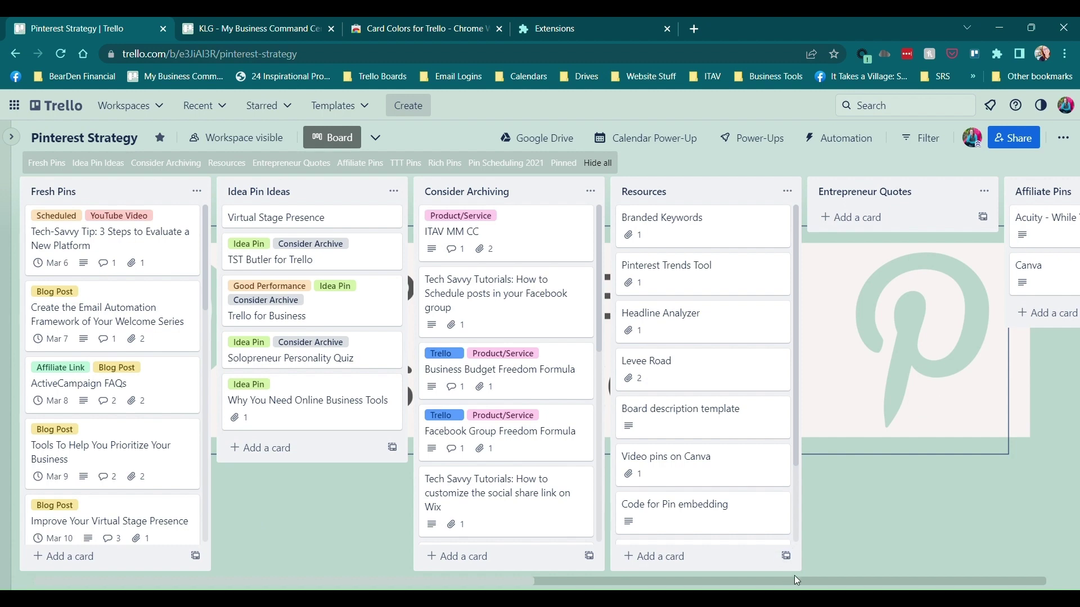
Review the Card Colors for Trello listing and its overview details.
left_click(265, 27)
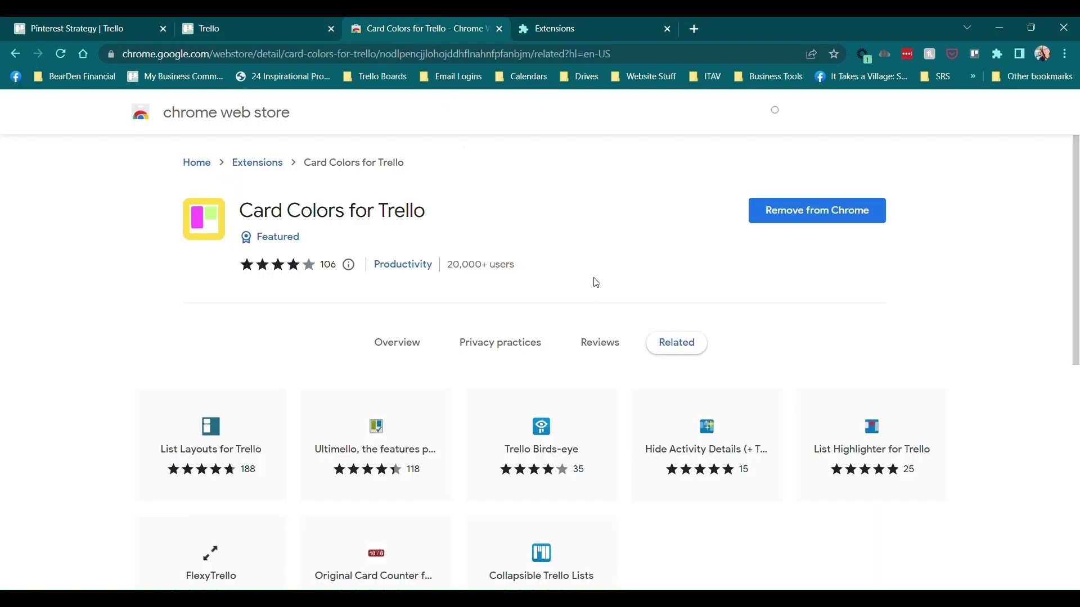
scroll(513, 366, "down", 3)
scroll(521, 366, "up", 3)
left_click(412, 344)
scroll(967, 416, "down", 5)
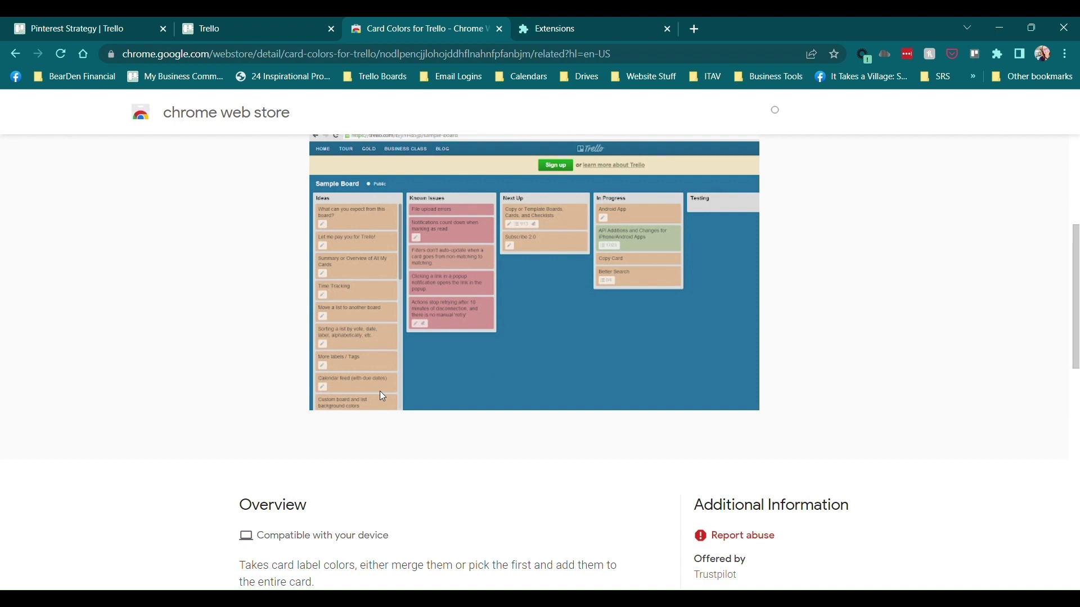
scroll(382, 397, "down", 3)
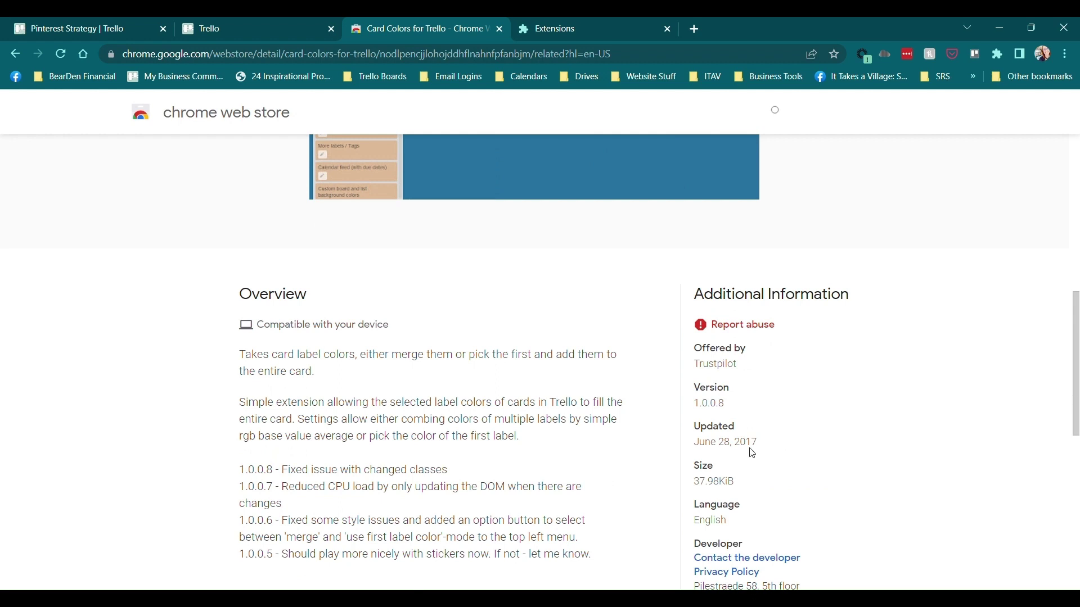
scroll(584, 199, "up", 9)
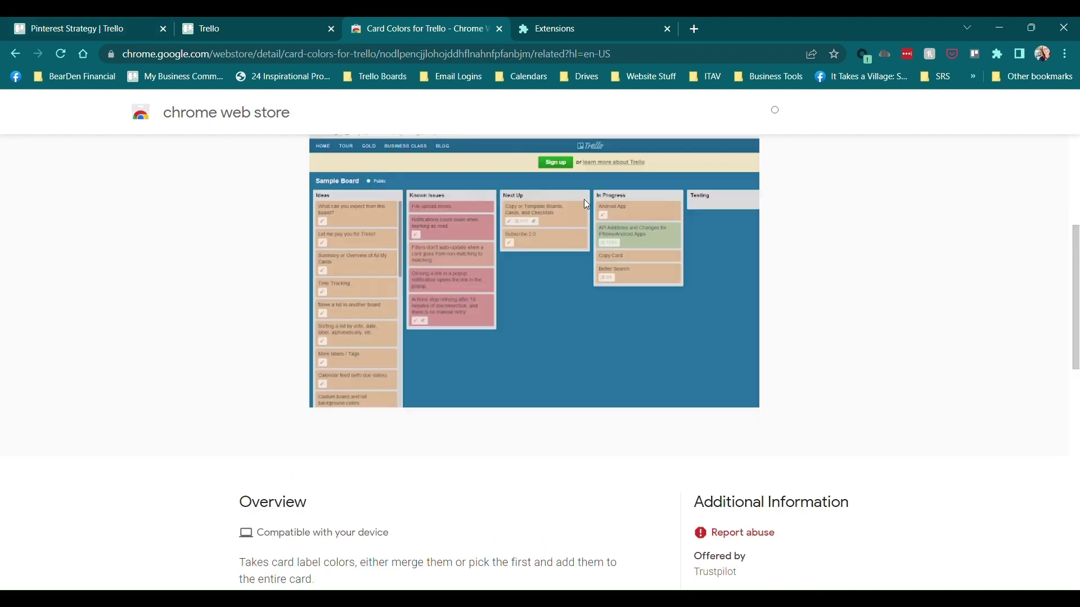
Remove Card Colors for Trello from Chrome, close extension settings, and open the store's Extensions category.
left_click(825, 216)
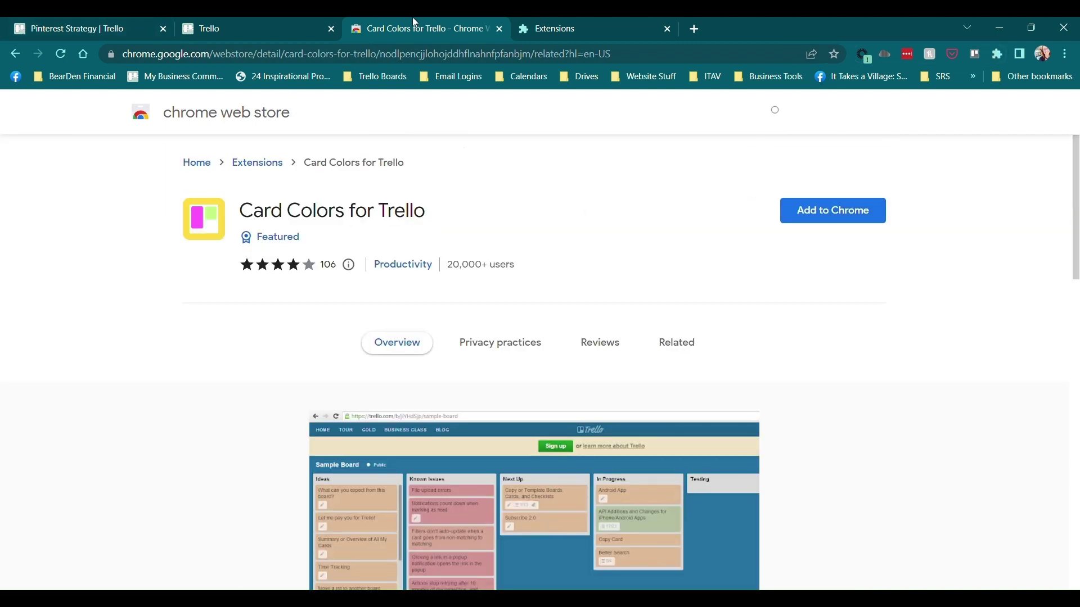
left_click(584, 28)
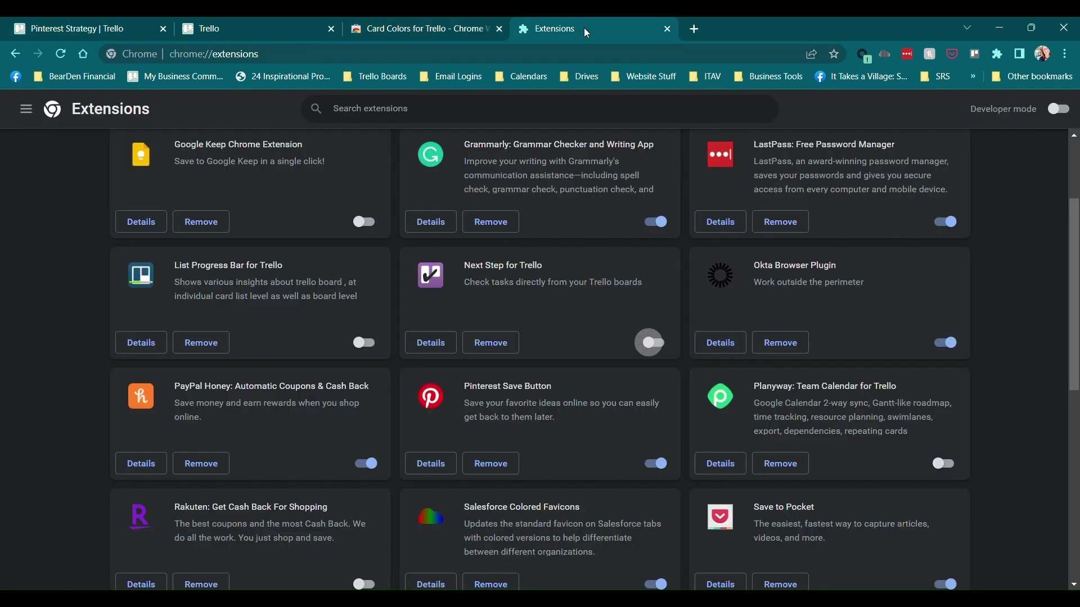
left_click(665, 29)
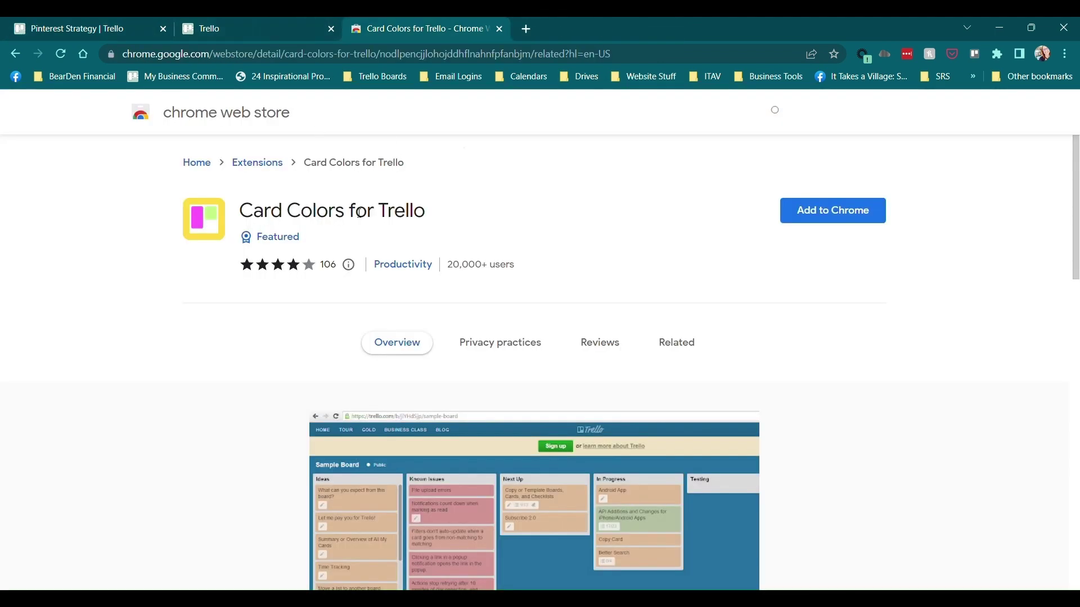
left_click(275, 164)
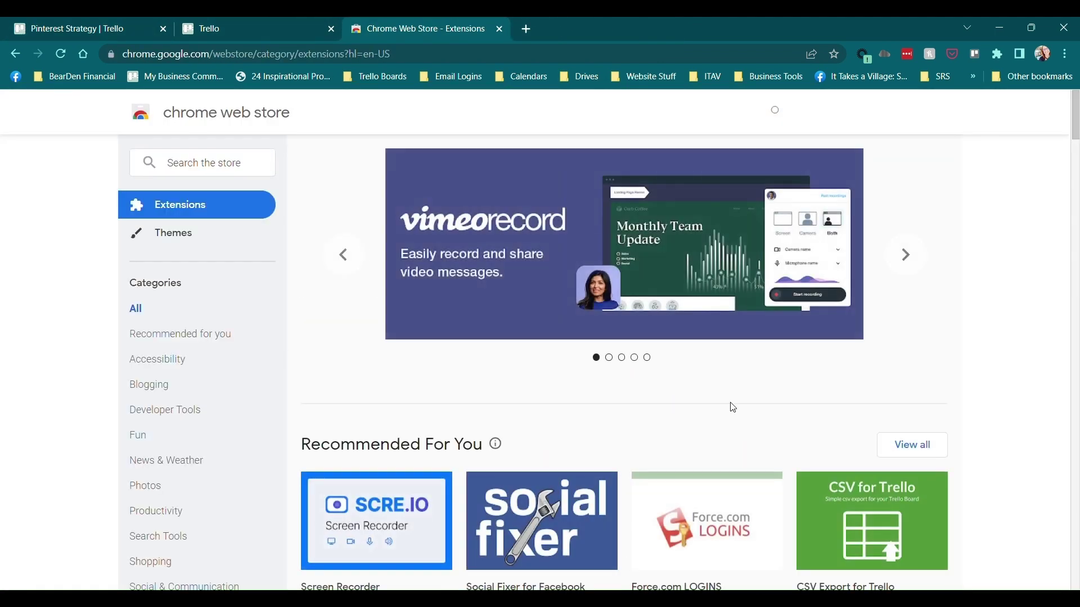
Search the store for 'trello', show more extension results, and scroll to Next Step for Trello.
left_click(233, 166)
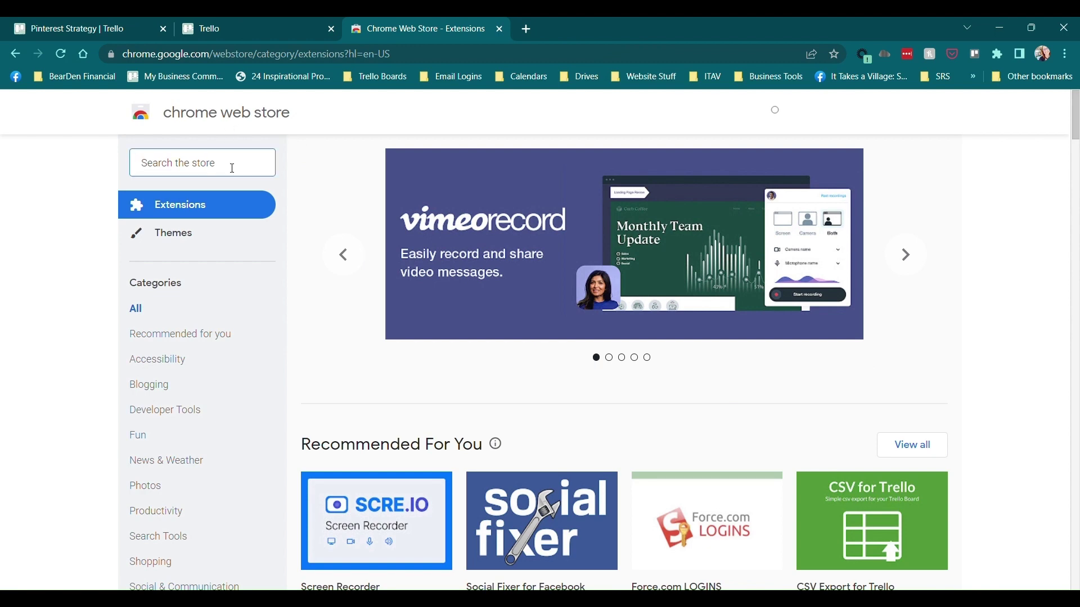
type("trello")
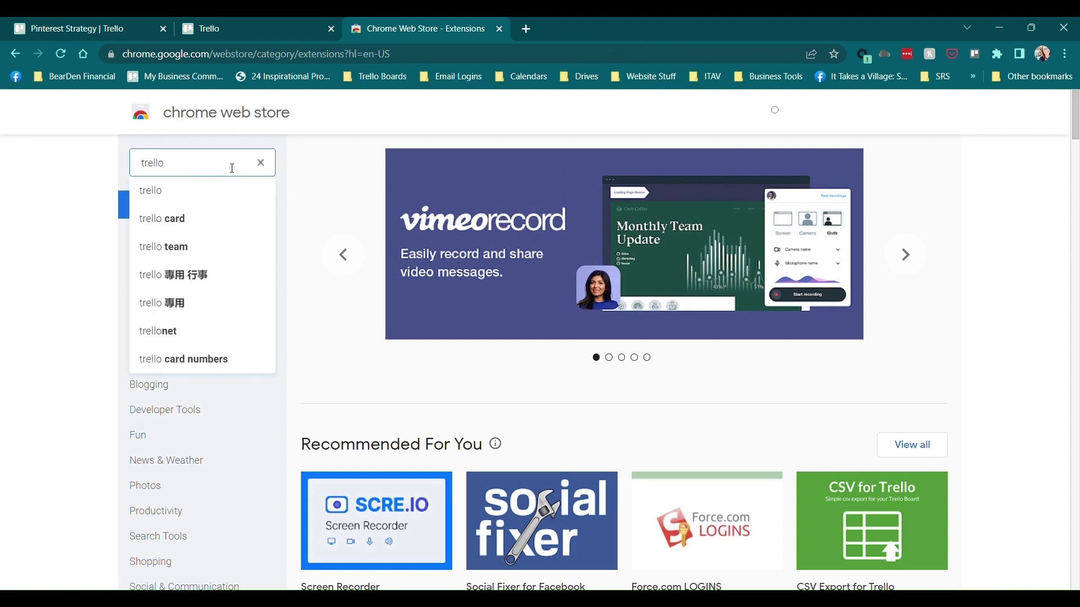
key("Return")
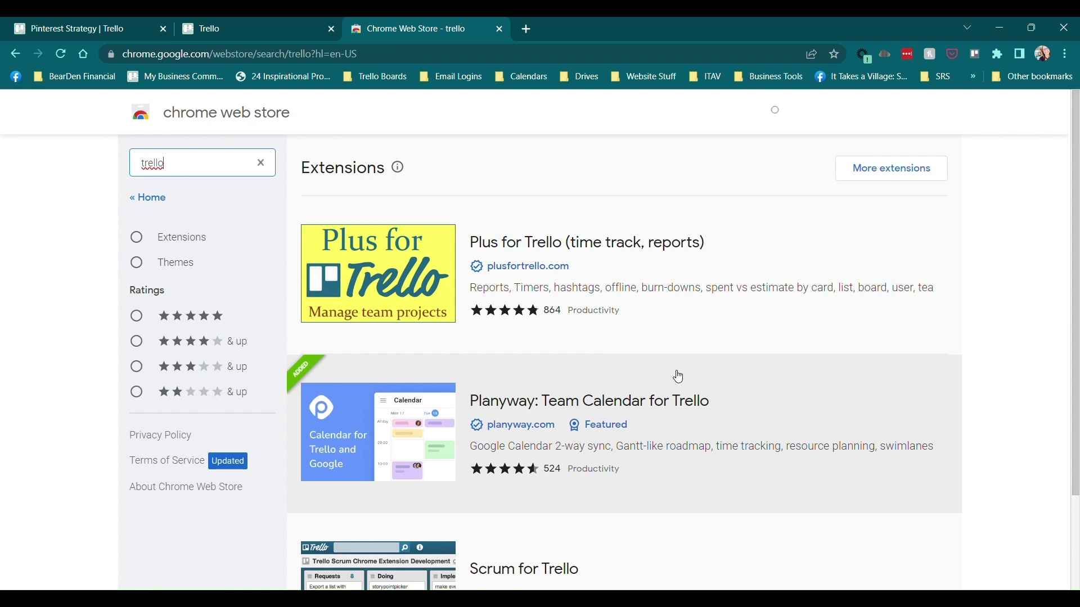
scroll(915, 345, "down", 2)
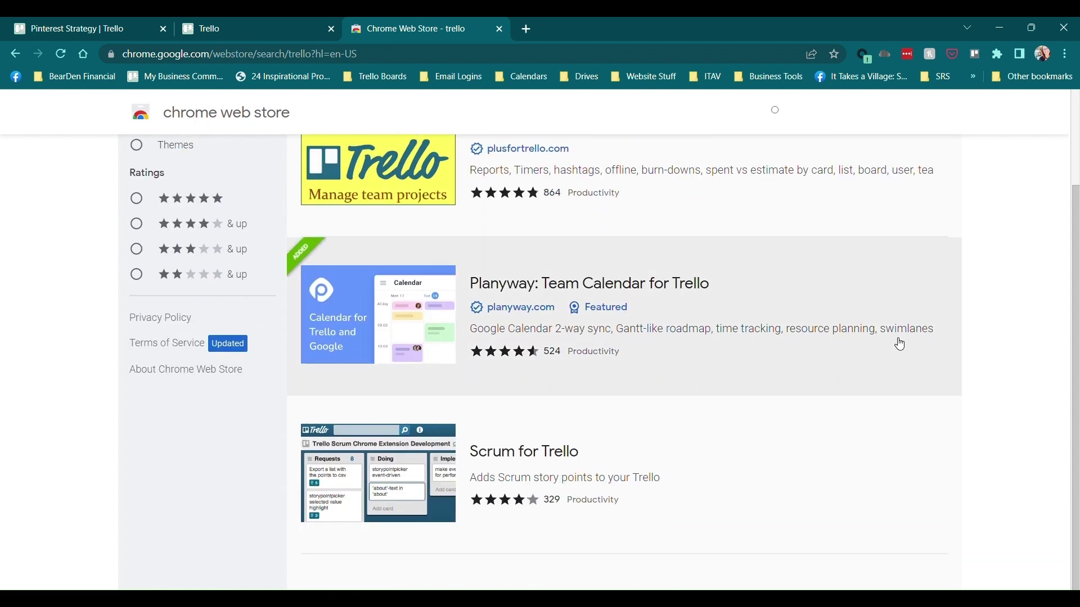
scroll(880, 170, "up", 2)
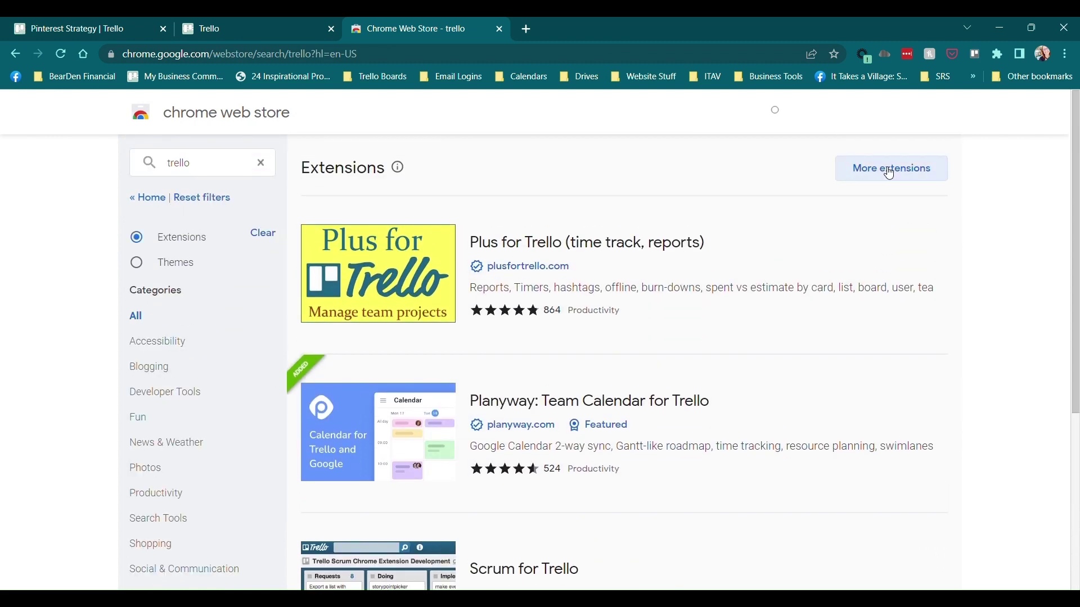
left_click(889, 173)
scroll(790, 319, "down", 7)
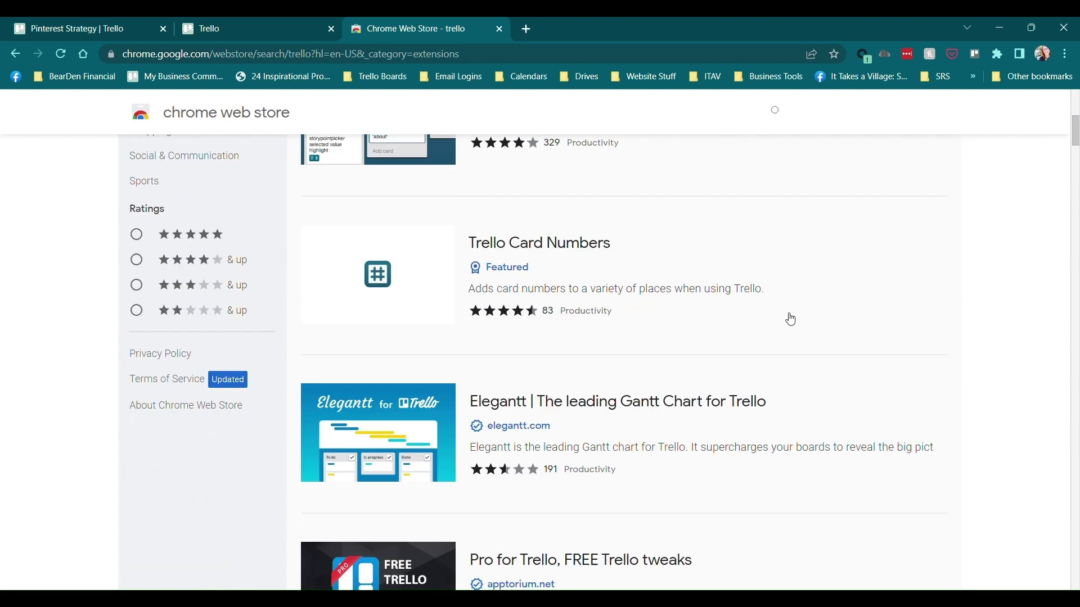
scroll(791, 320, "down", 6)
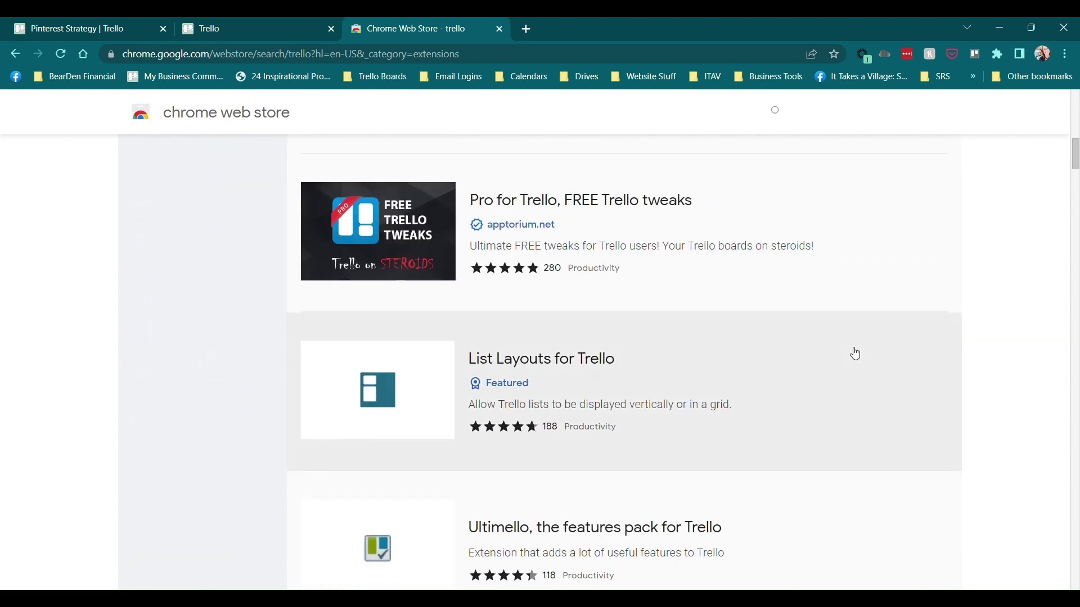
scroll(849, 366, "down", 11)
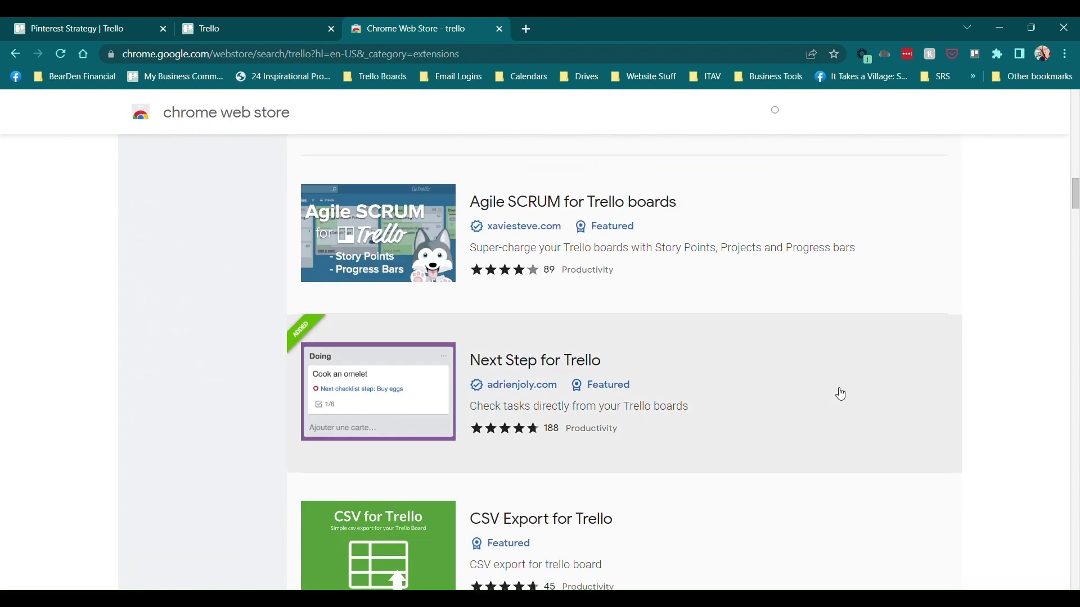